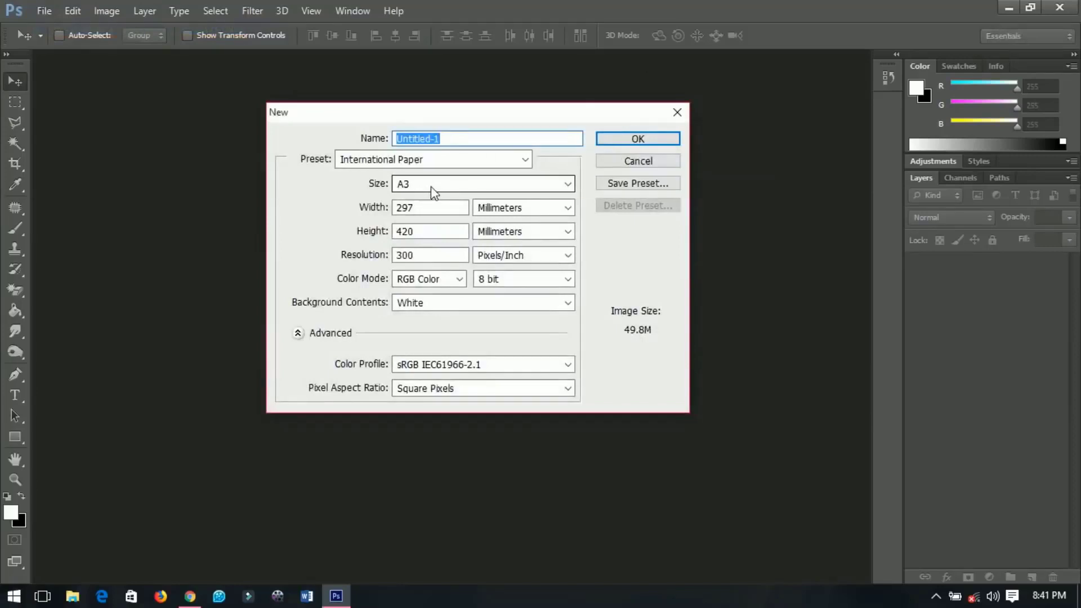
# - Create a new document with the International Paper preset at A3 size, 297 × 420 mm, 300 pixels/inch, RGB colour and white background
pyautogui.click(413, 160)
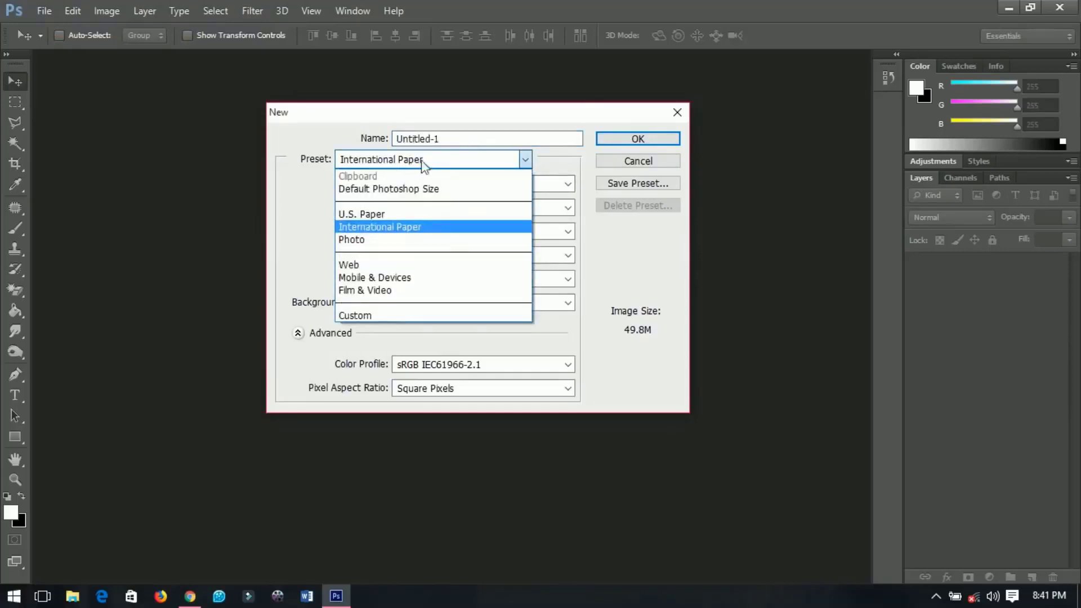
pyautogui.click(400, 227)
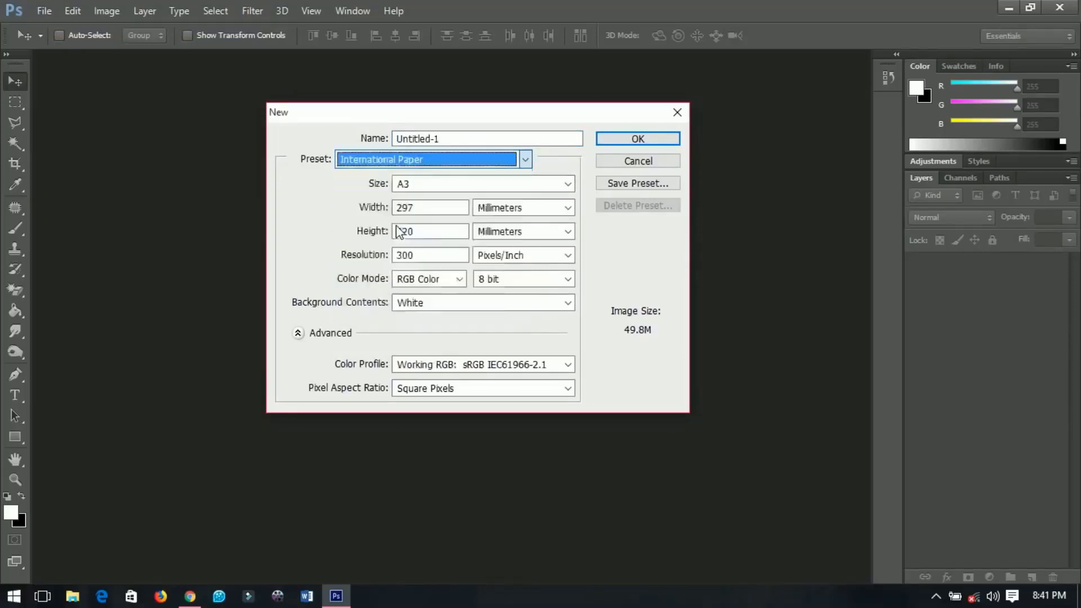
pyautogui.click(428, 184)
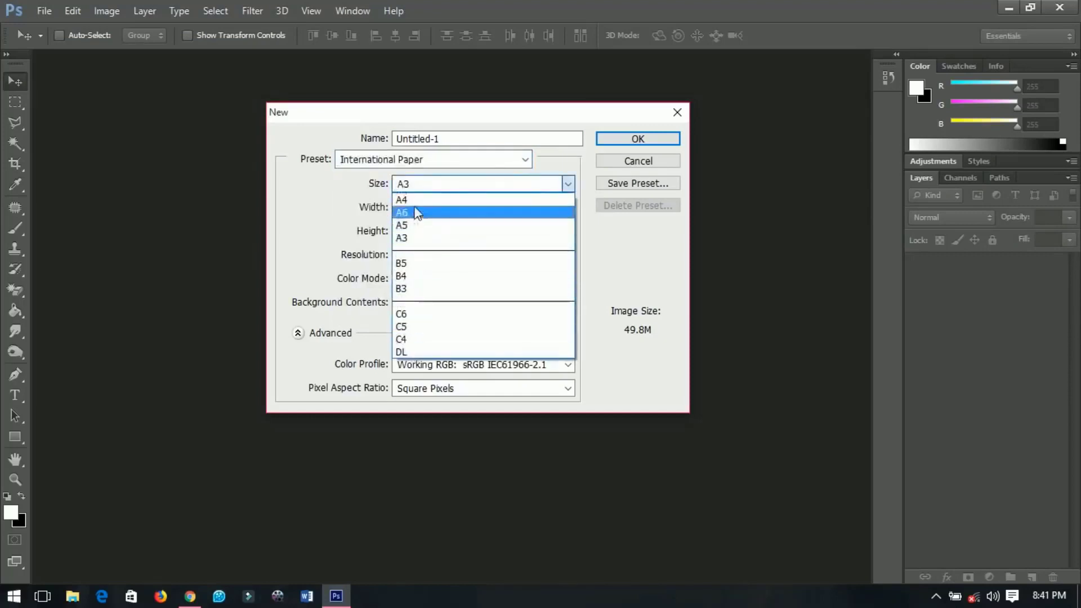
pyautogui.click(417, 243)
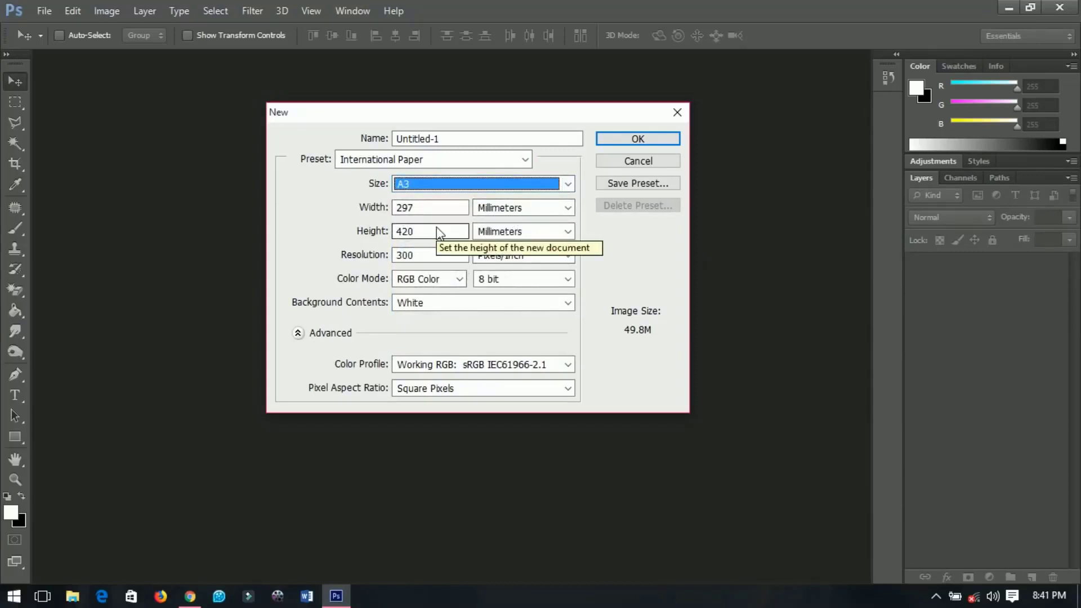
pyautogui.click(633, 141)
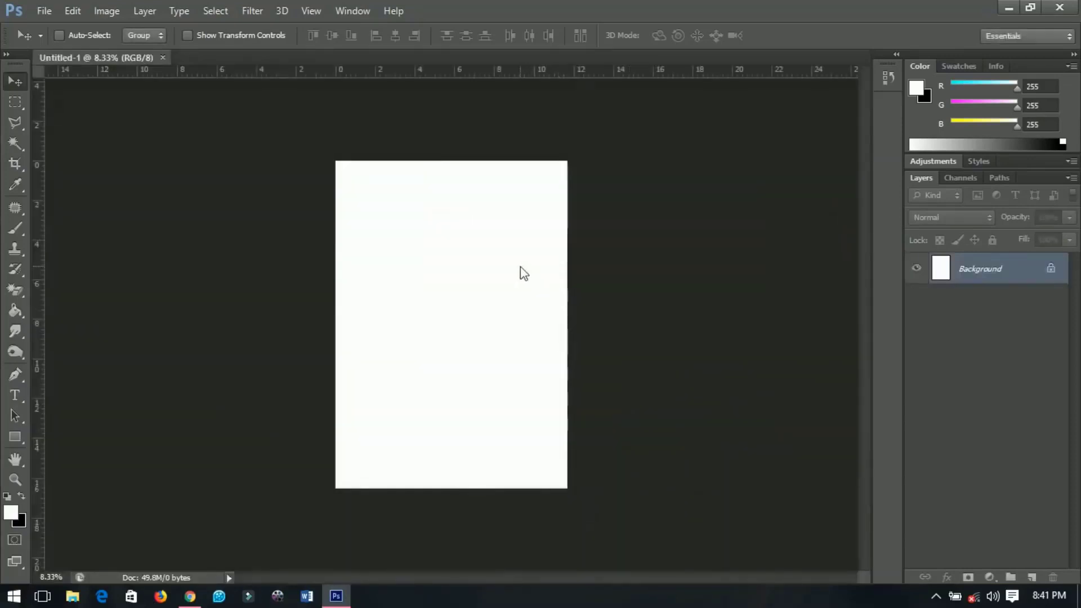
# - Add a vertical guide at 5% of the page width
pyautogui.scroll(2, 499, 253)
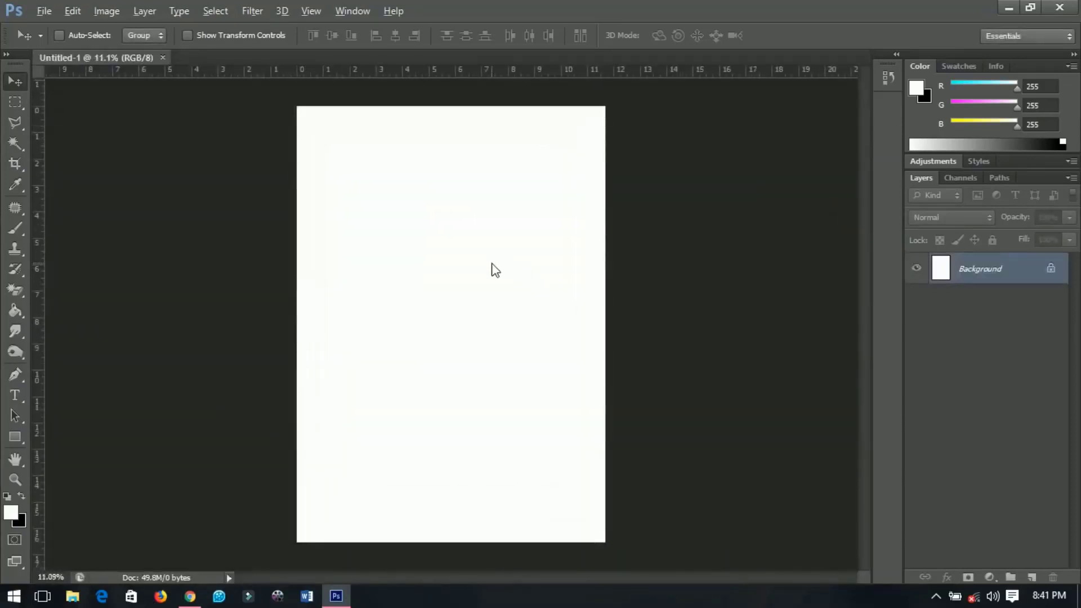
pyautogui.press('alt')
pyautogui.click(320, 18)
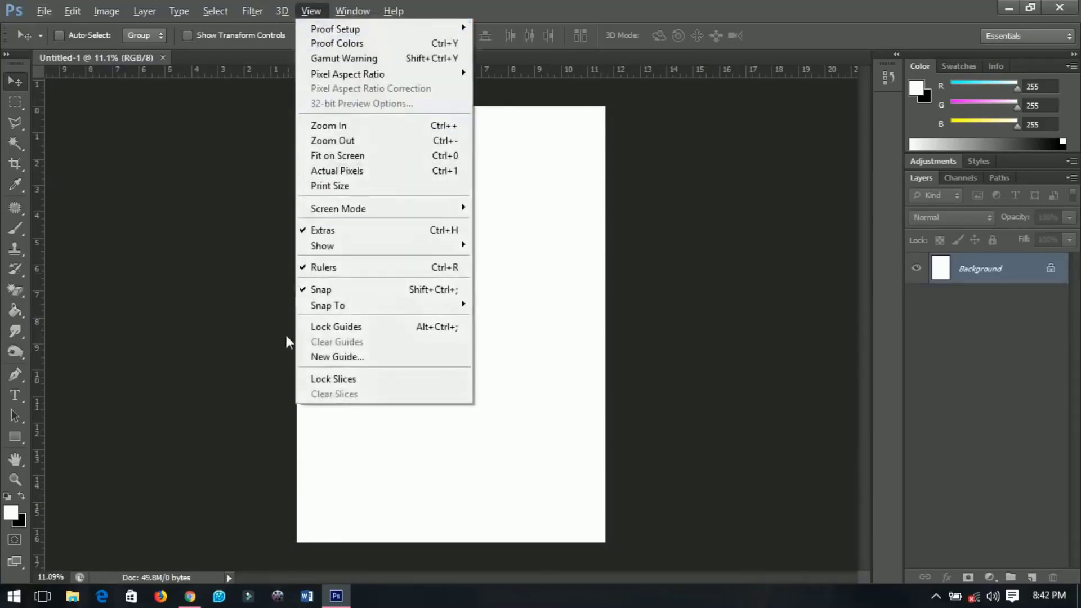
pyautogui.click(339, 361)
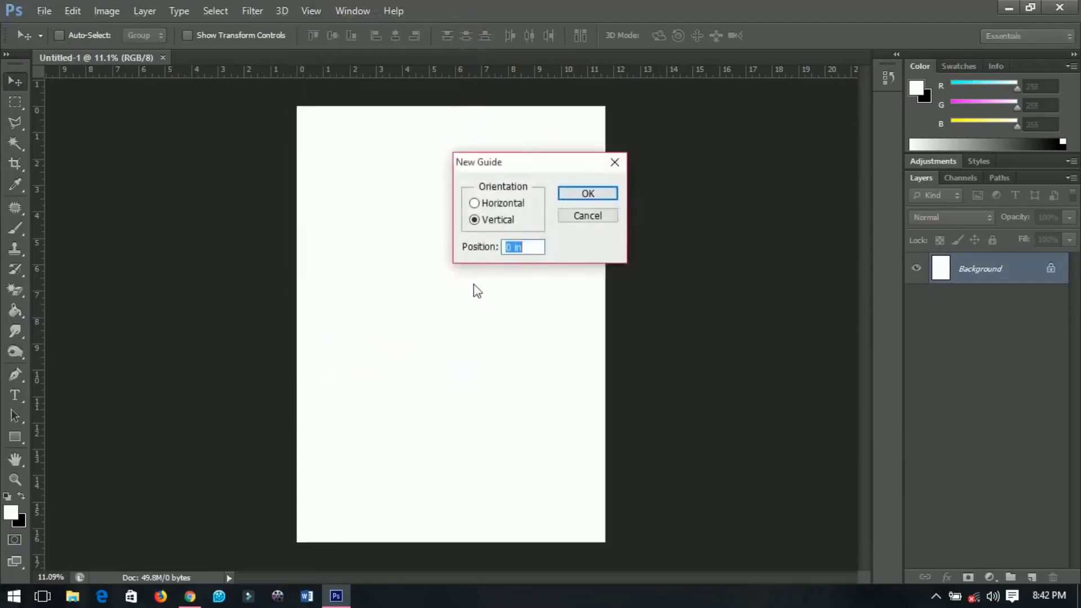
pyautogui.write('5')
pyautogui.click(598, 197)
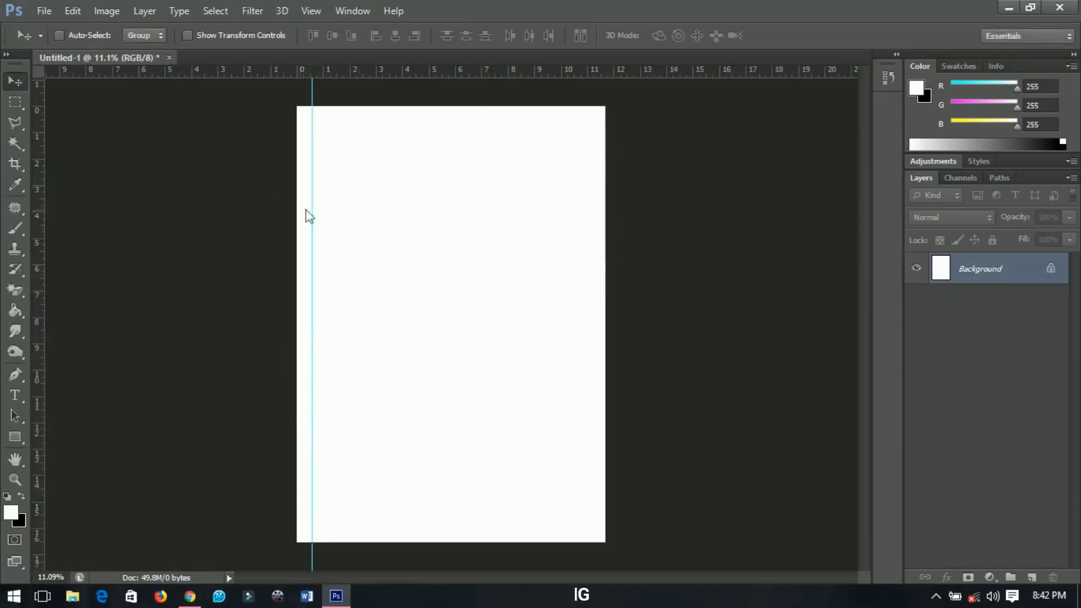
# - Add a second vertical guide at position 95%
pyautogui.click(310, 11)
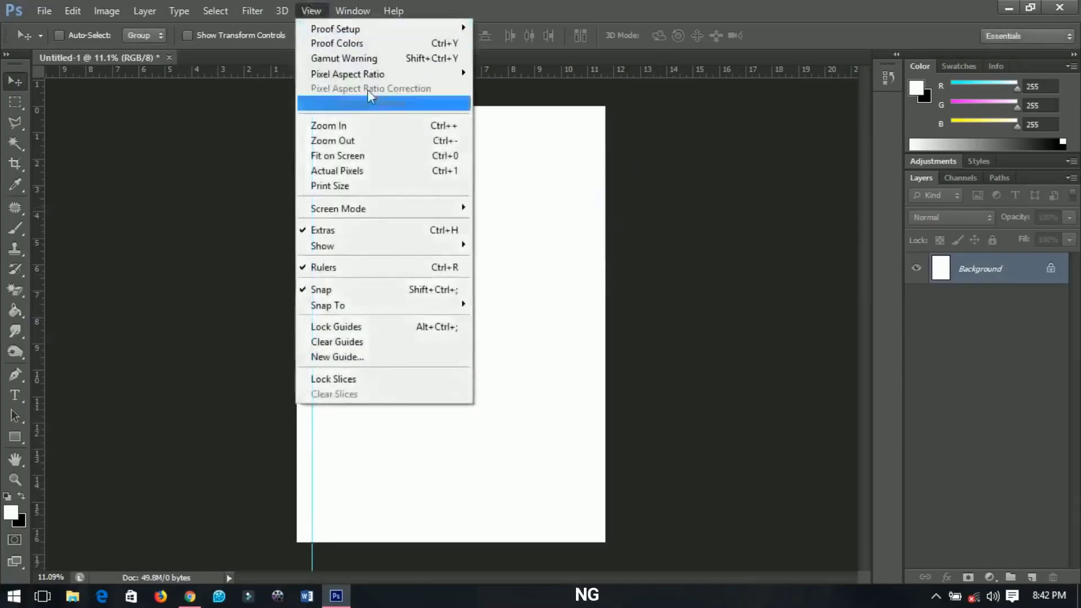
pyautogui.click(363, 366)
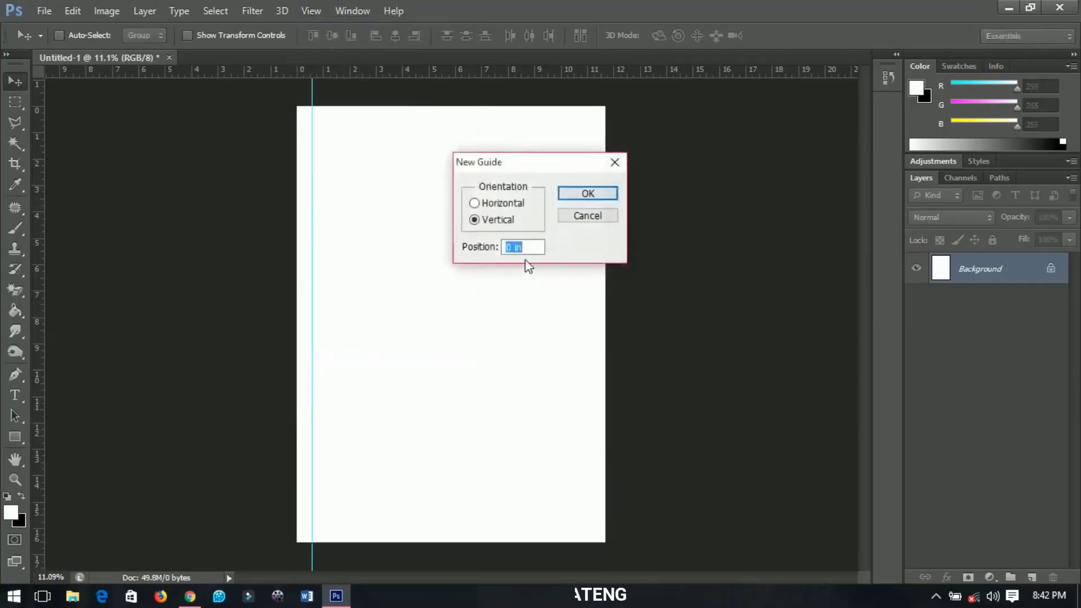
pyautogui.write('9')
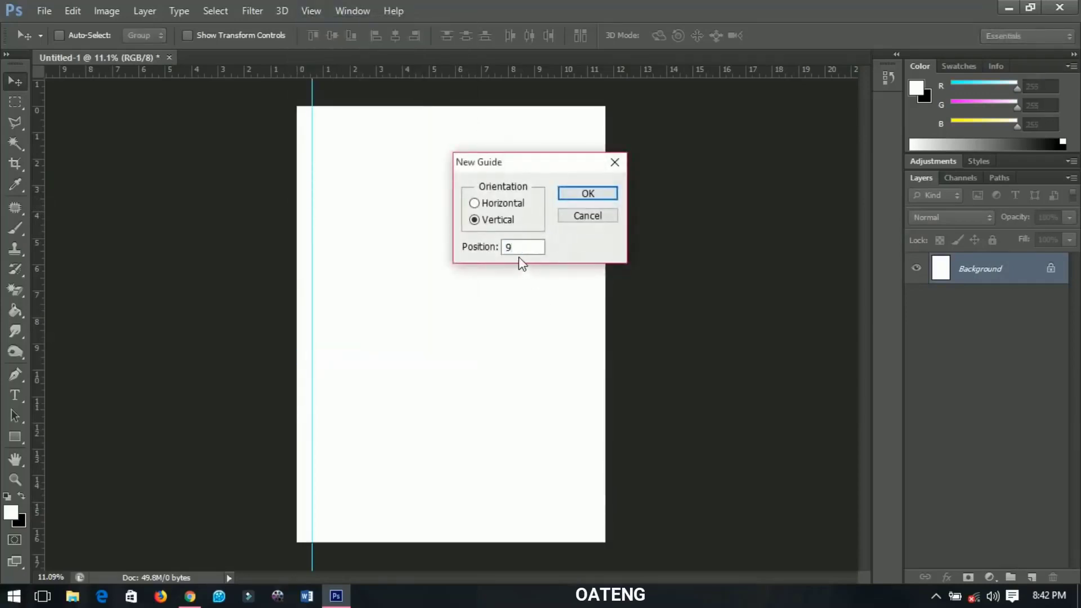
pyautogui.write('5%')
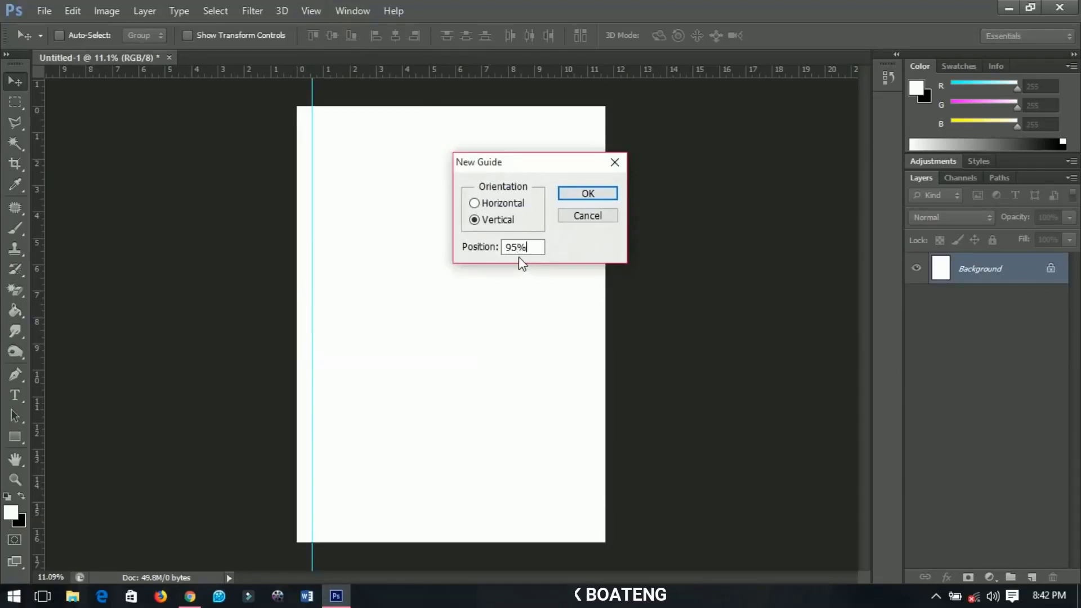
pyautogui.click(581, 193)
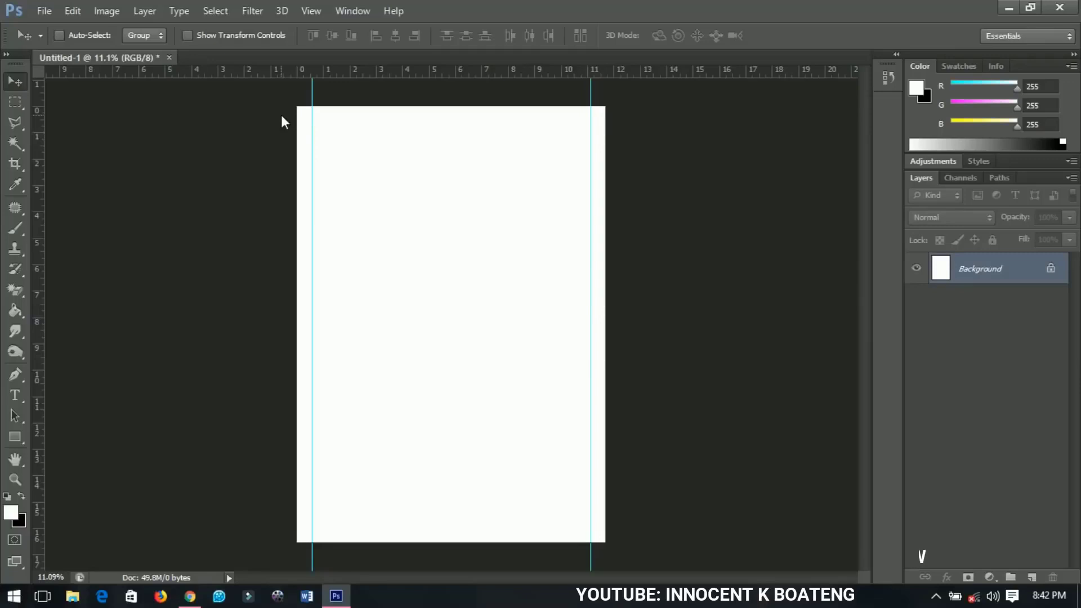
pyautogui.click(44, 10)
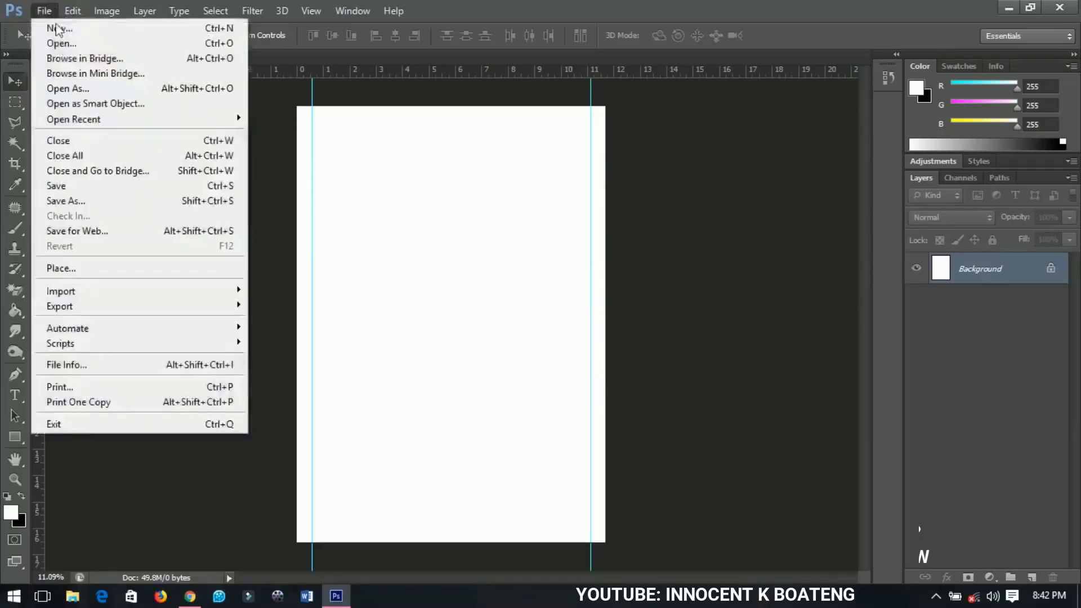
pyautogui.click(63, 43)
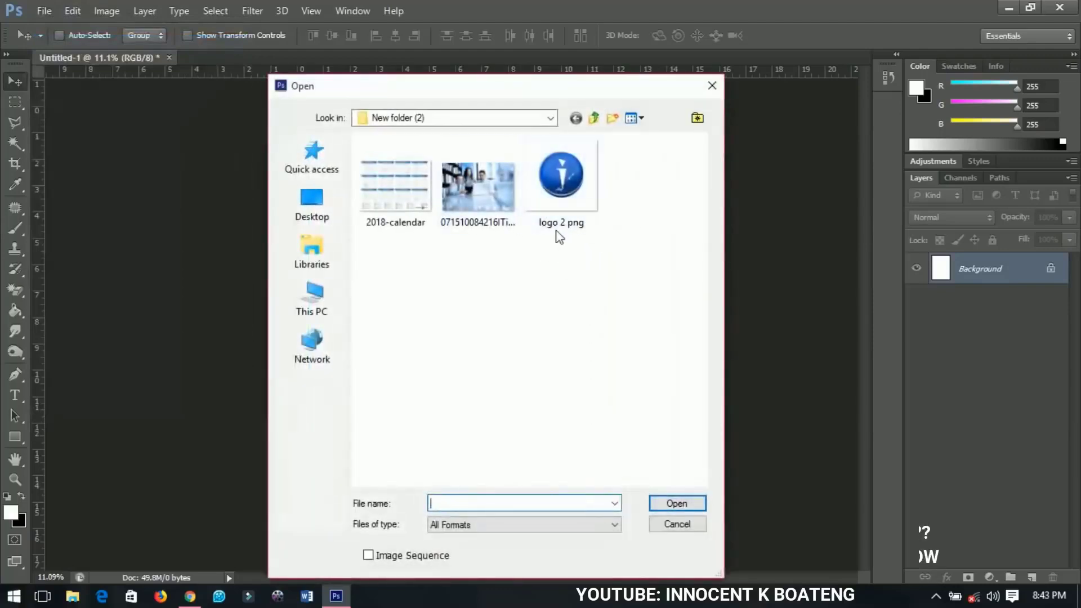
pyautogui.click(676, 524)
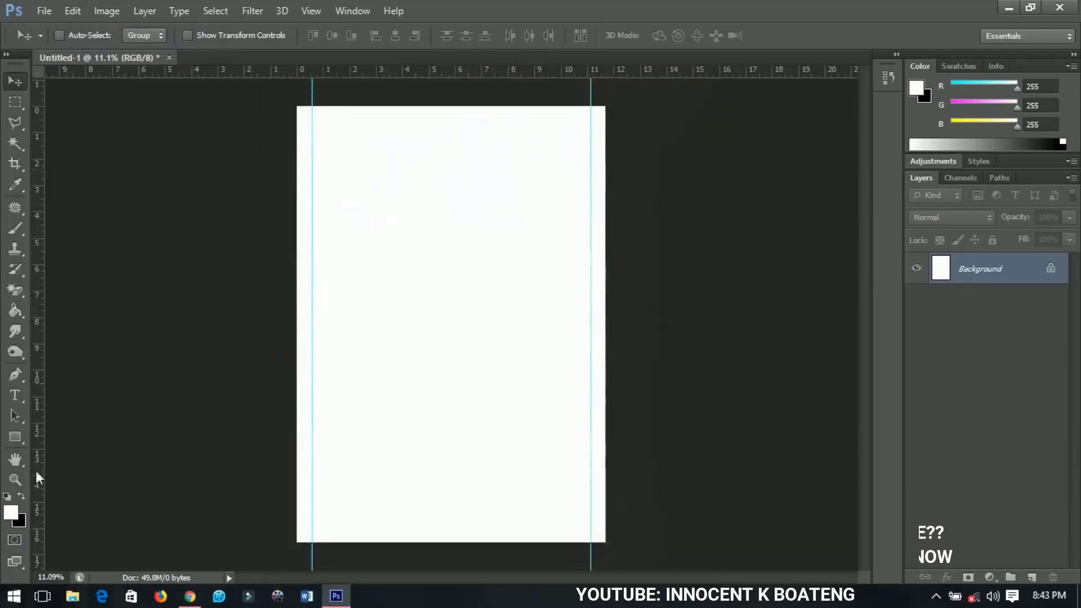
# - Draw a rectangle shape of about 3751 × 1019 px across the page's upper edge, extending slightly past both sides
pyautogui.click(21, 438)
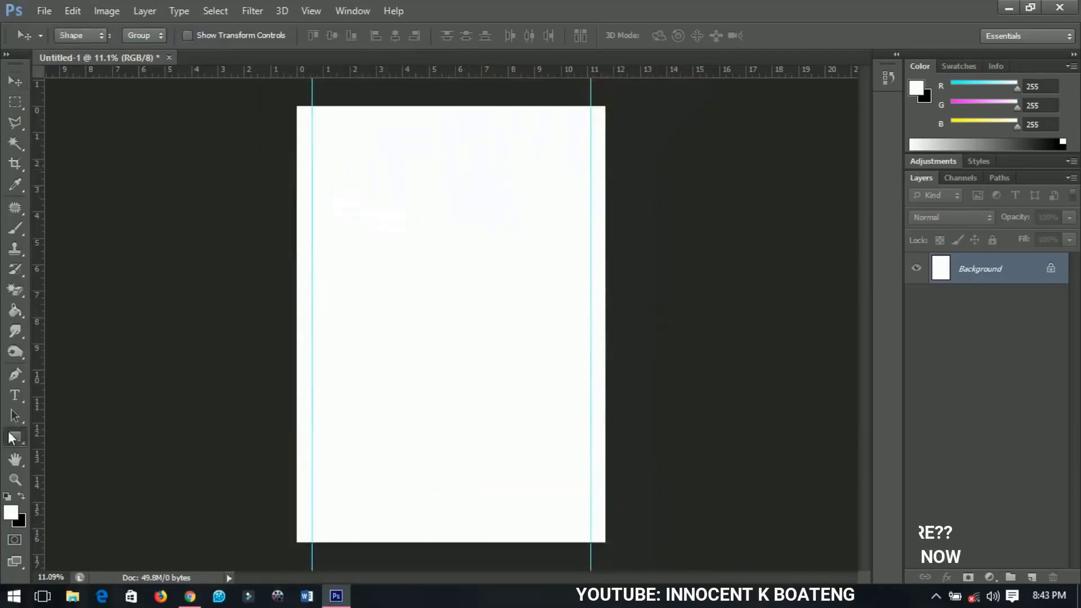
pyautogui.click(62, 431)
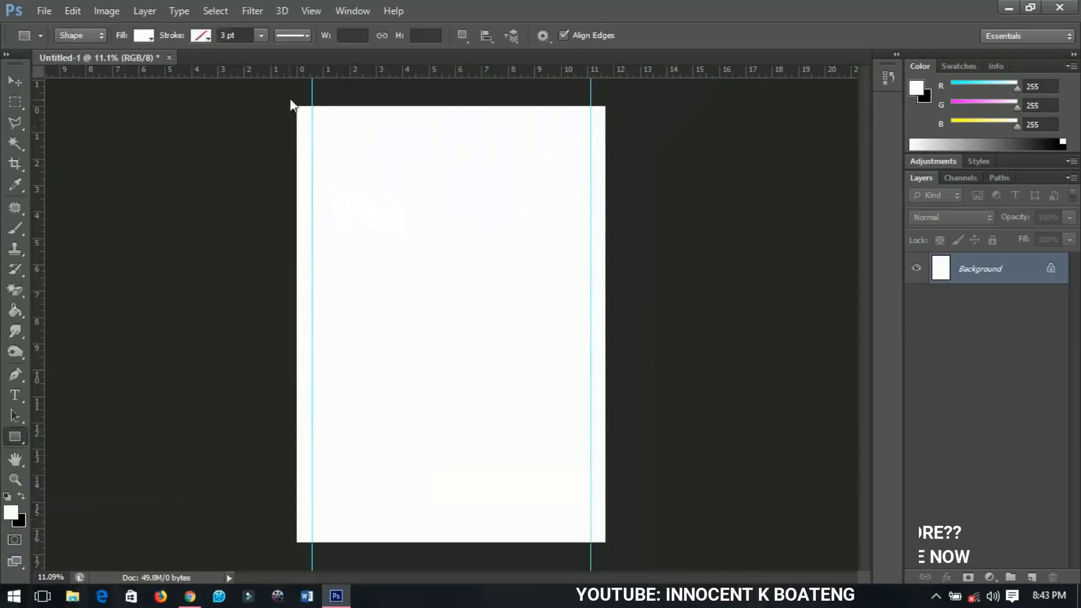
pyautogui.moveTo(283, 93); pyautogui.dragTo(613, 181)
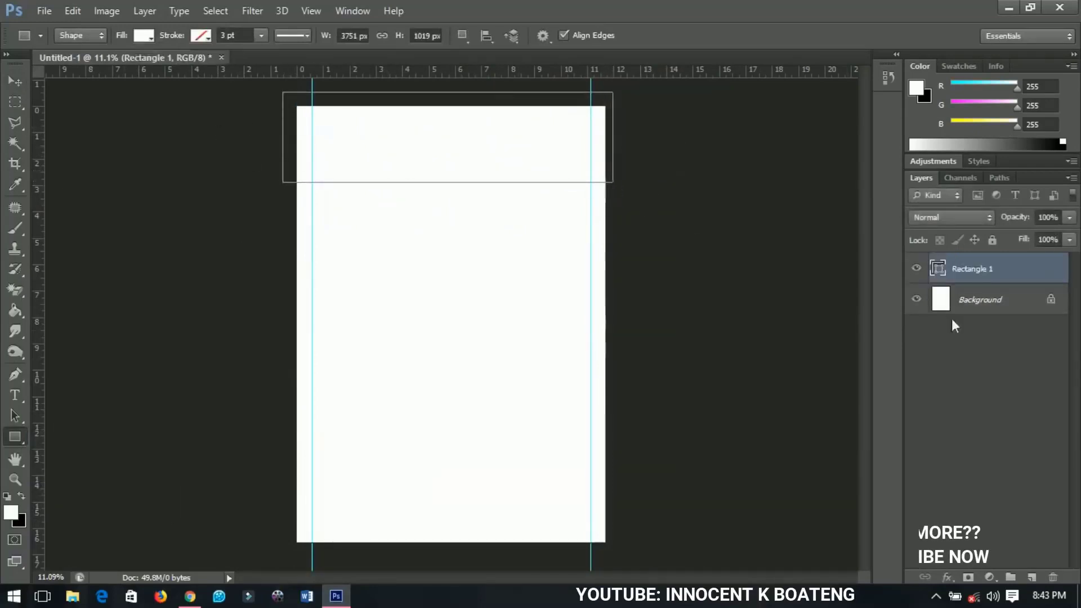
# - Fill the header rectangle with blue 006cff and move it up slightly
pyautogui.doubleClick(938, 267)
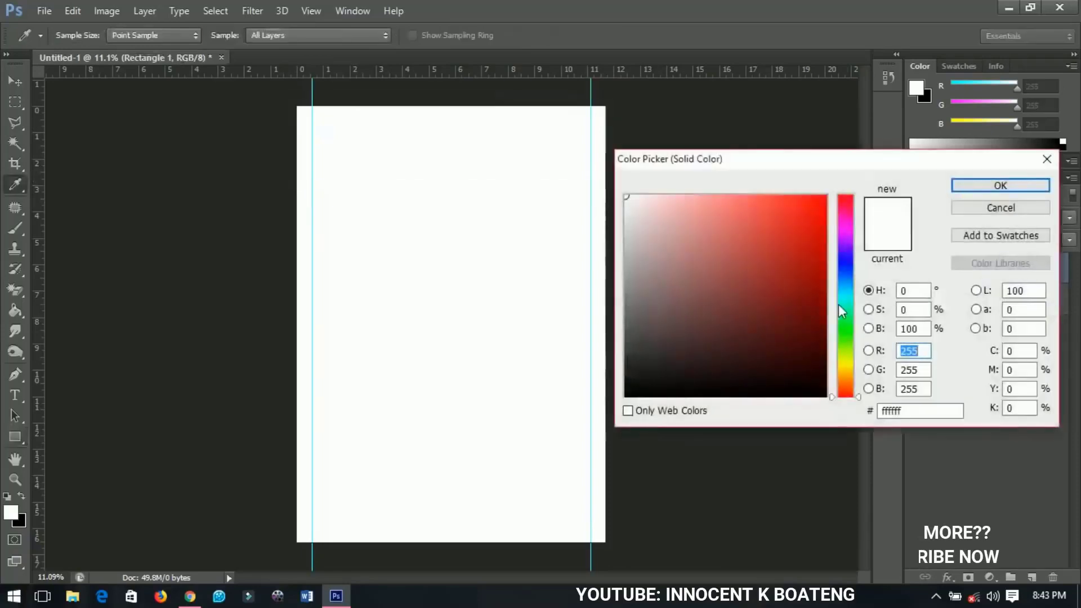
pyautogui.moveTo(850, 294); pyautogui.dragTo(851, 277)
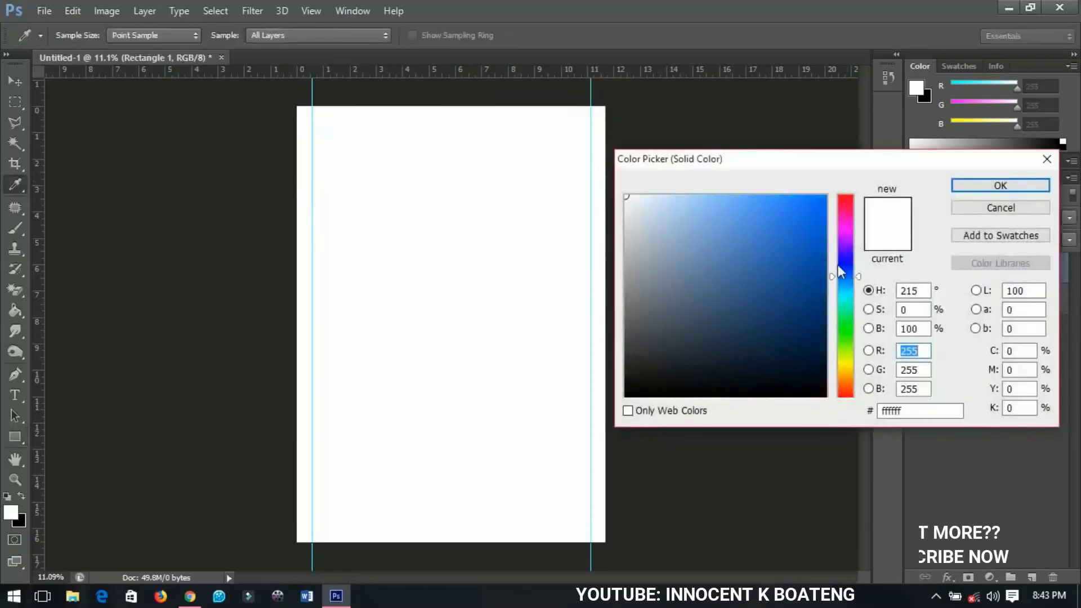
pyautogui.moveTo(823, 203); pyautogui.dragTo(847, 185)
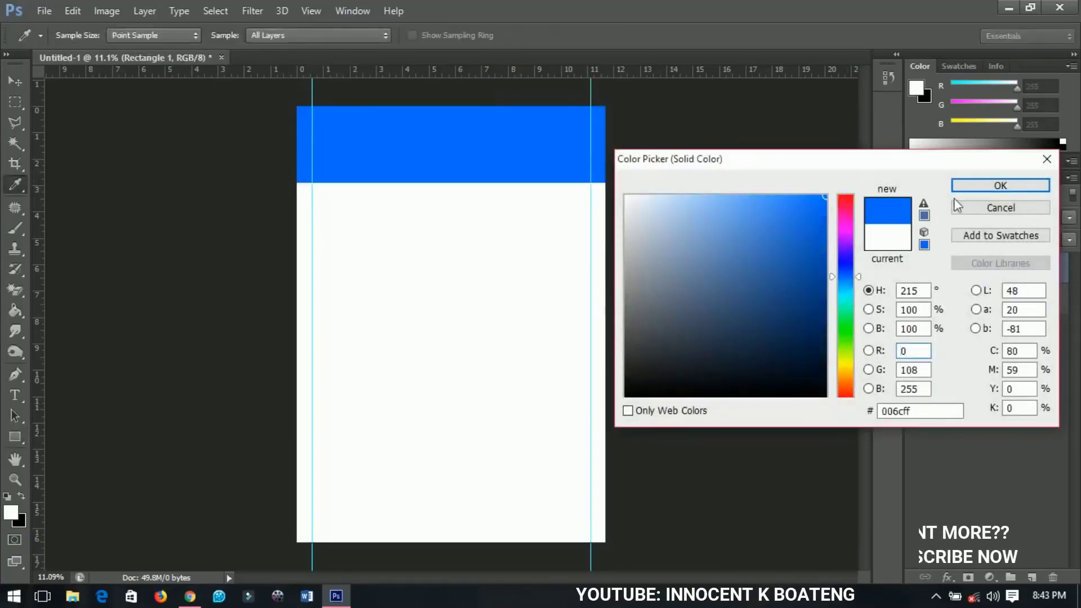
pyautogui.click(971, 187)
pyautogui.click(16, 82)
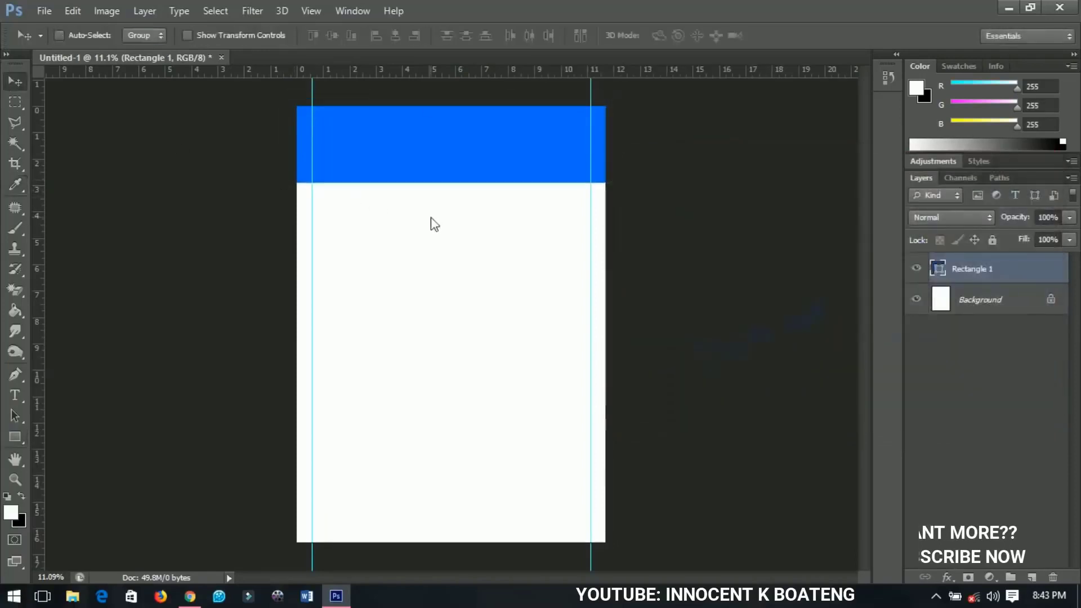
pyautogui.moveTo(431, 218); pyautogui.dragTo(431, 214)
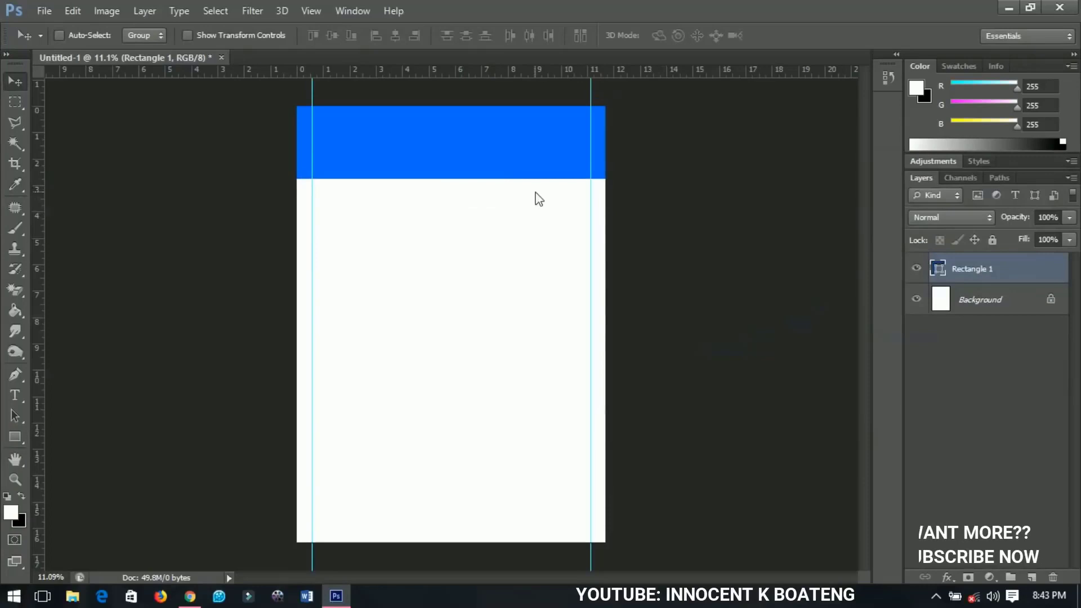
# - Warp the blue rectangle by pulling the right part of its lower edge upward into a wave, and apply the transform
pyautogui.hotkey('ctrl', 't')
pyautogui.rightClick(533, 164)
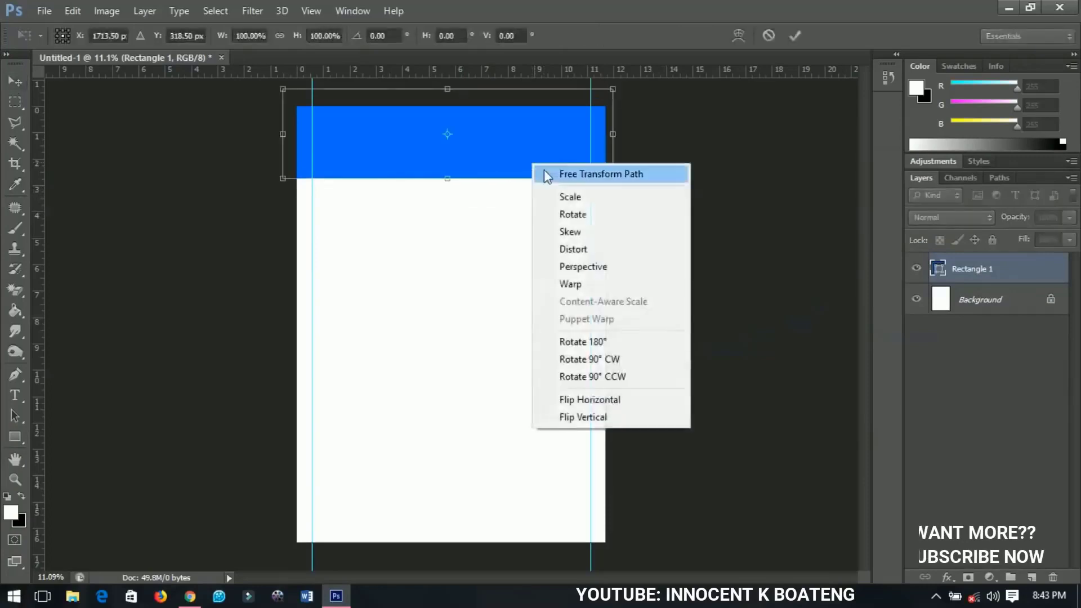
pyautogui.click(570, 284)
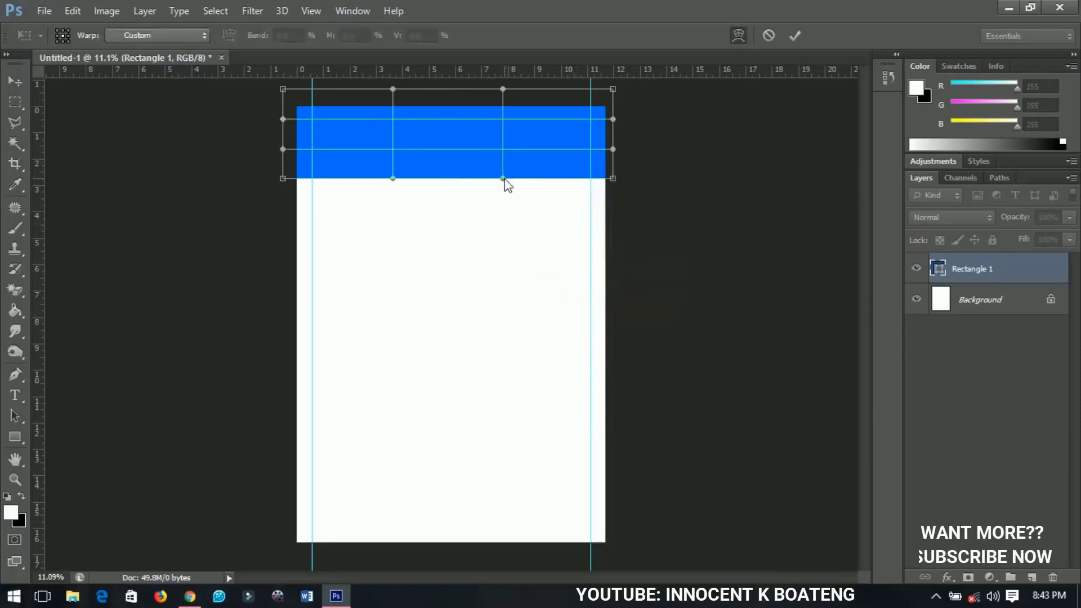
pyautogui.moveTo(505, 180); pyautogui.dragTo(505, 124)
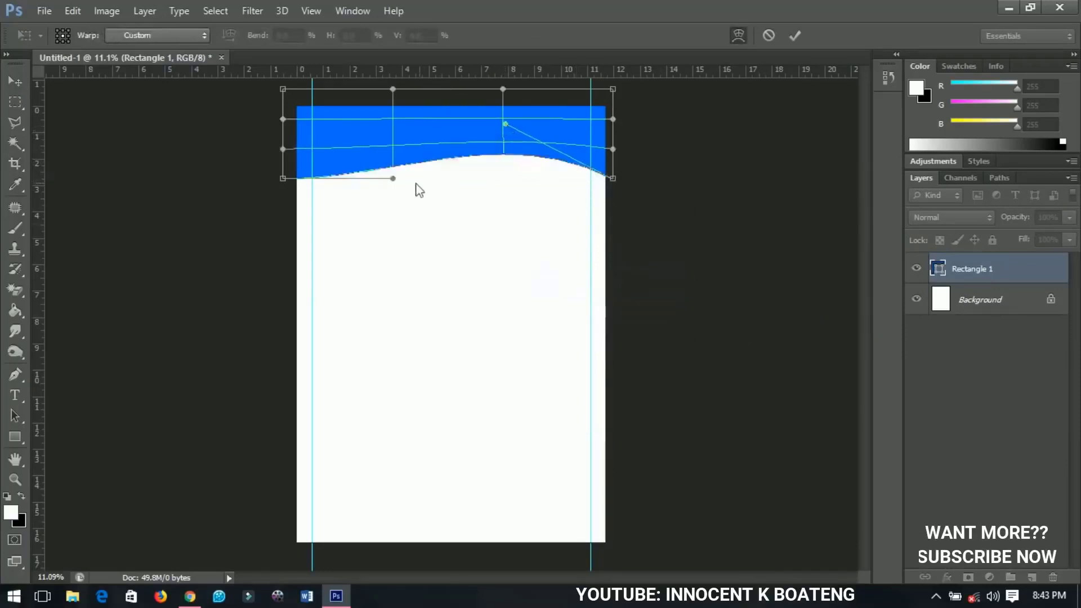
pyautogui.press('Return')
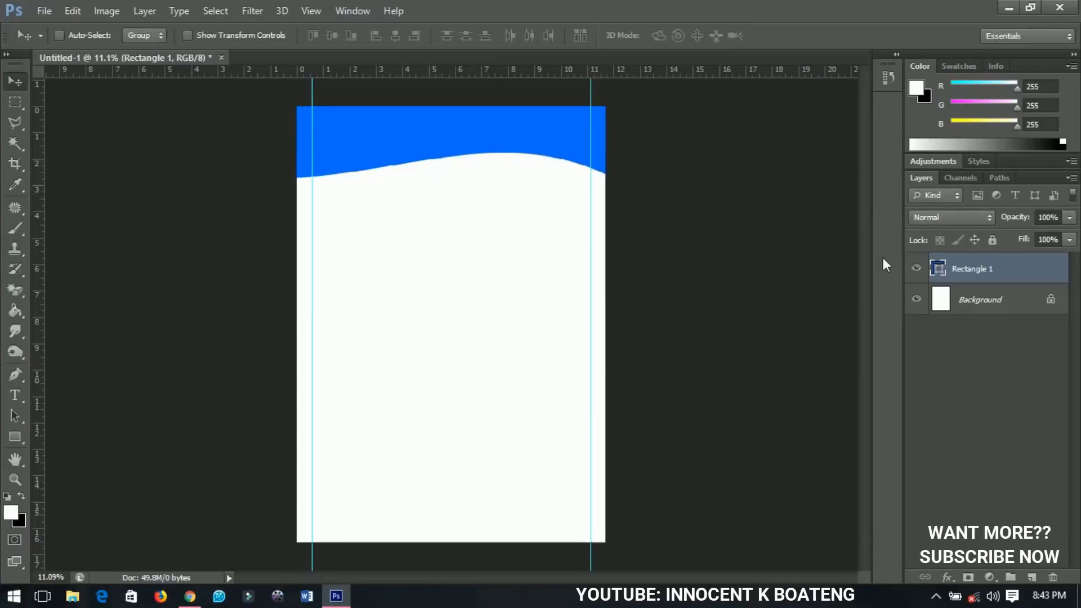
# - Duplicate the blue wave shape and recolour the original beneath the copy to cyan 00f0ff
pyautogui.hotkey('ctrl', 'j')
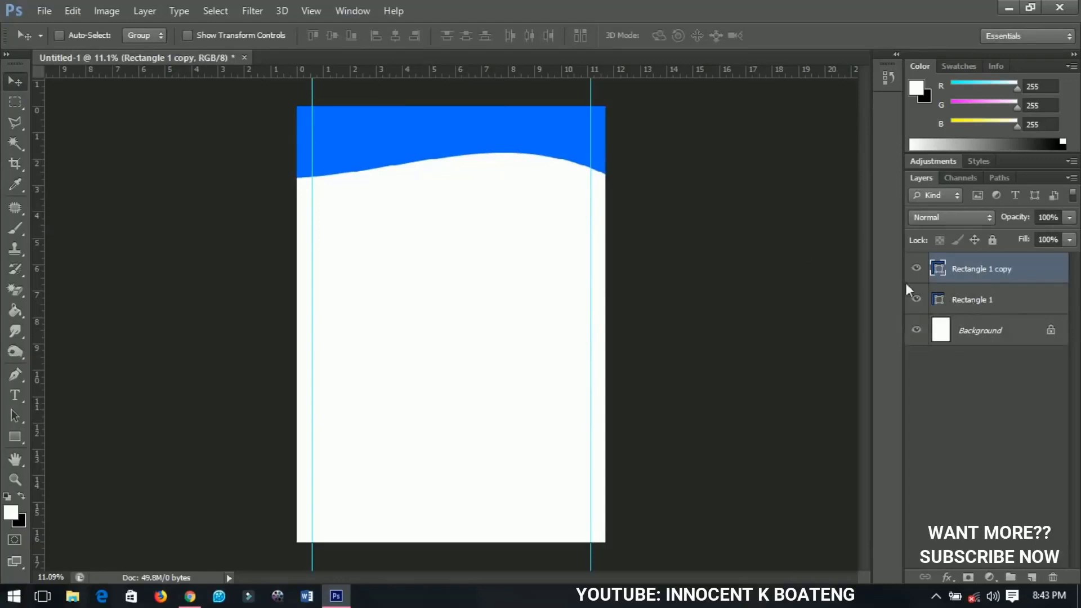
pyautogui.click(985, 294)
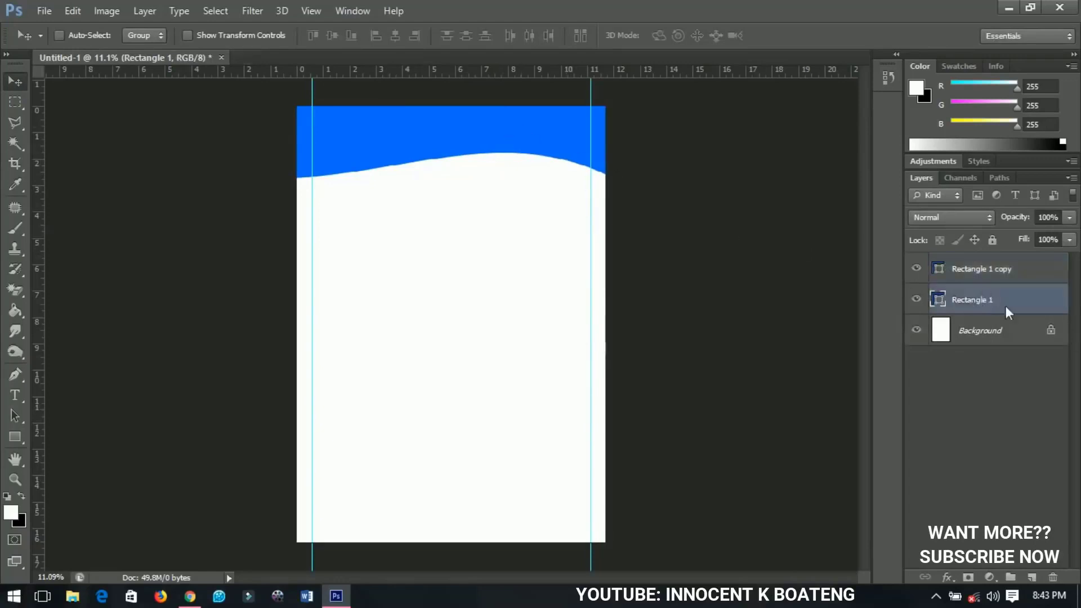
pyautogui.doubleClick(939, 300)
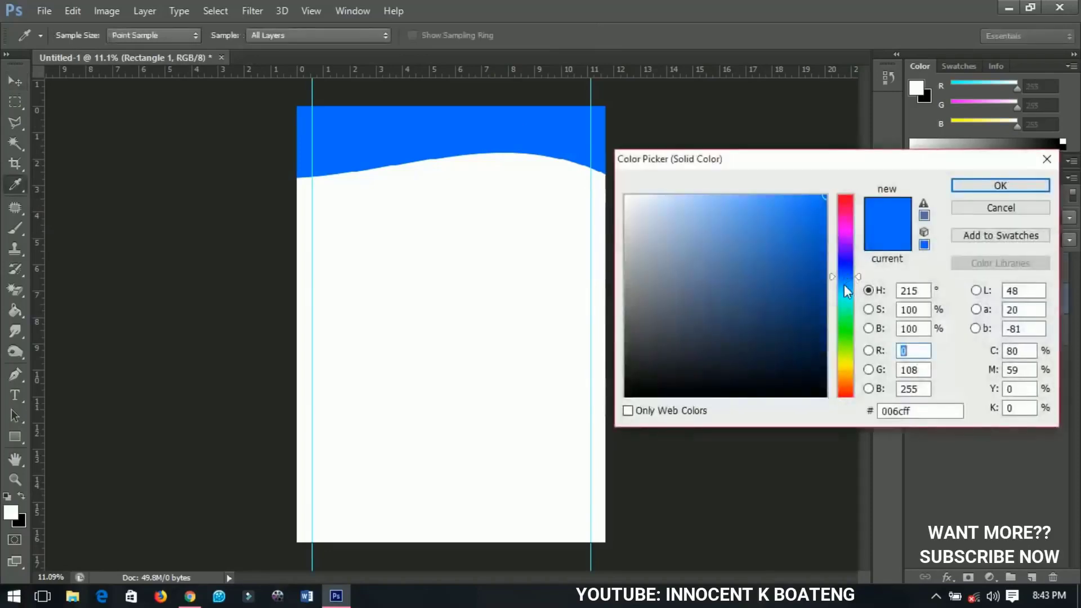
pyautogui.click(845, 293)
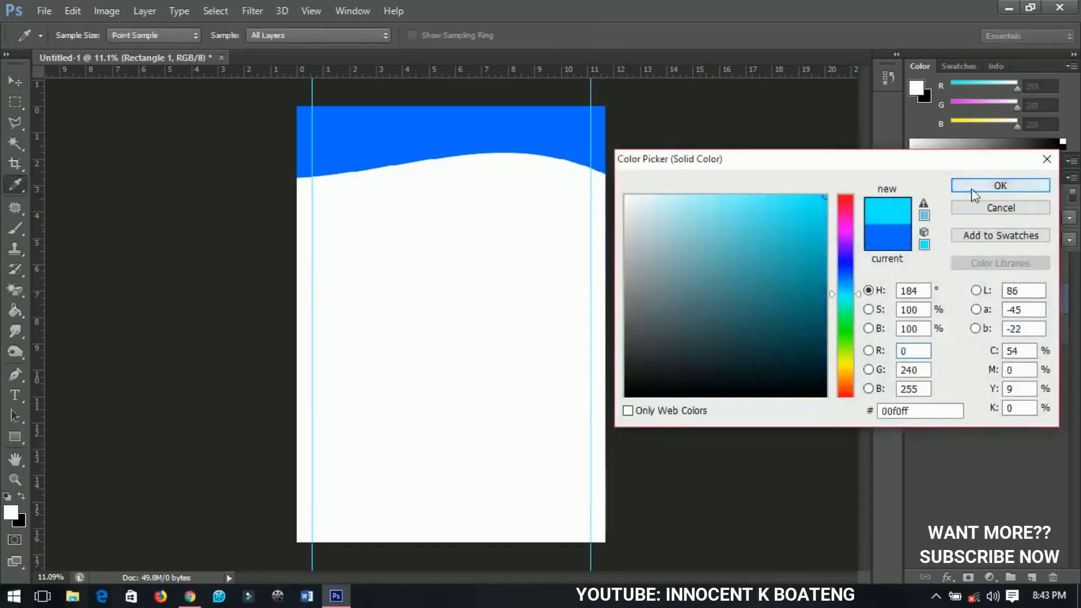
pyautogui.click(972, 187)
# - Shift the cyan wave down below the blue one, rotate it clockwise by about 4.8°, and apply the transform
pyautogui.press('v')
pyautogui.moveTo(545, 164); pyautogui.dragTo(544, 172)
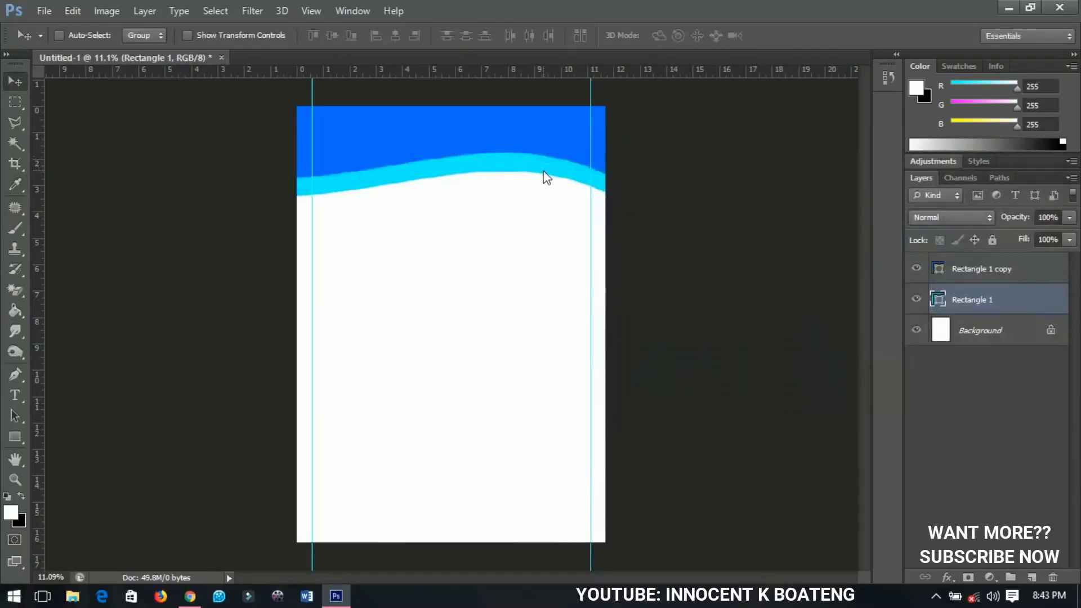
pyautogui.hotkey('ctrl', 't')
pyautogui.moveTo(679, 170); pyautogui.dragTo(681, 183)
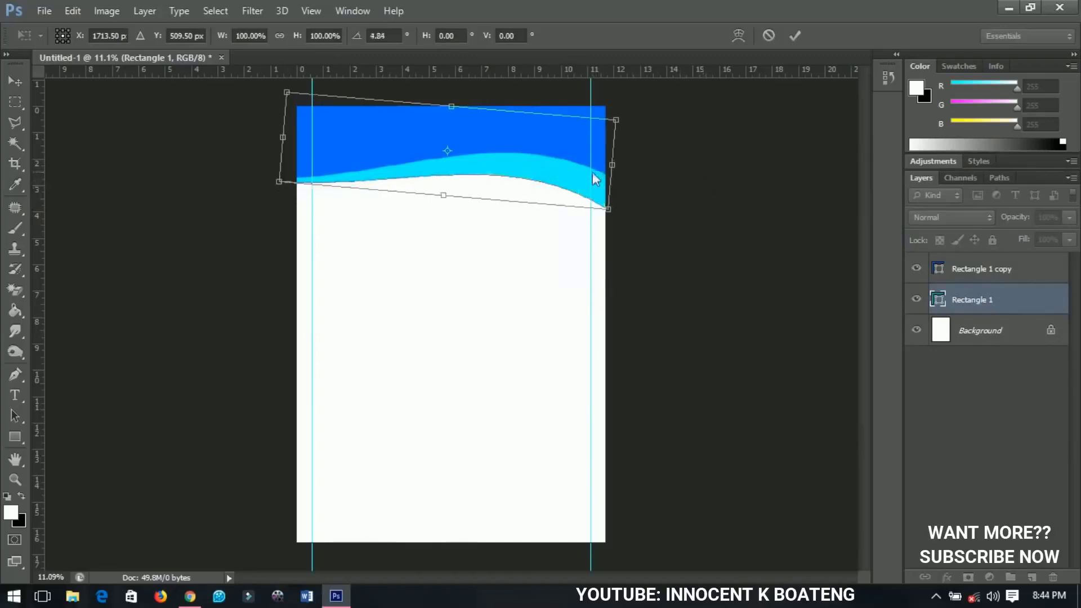
pyautogui.press('Return')
# - Nudge the rotated cyan wave upward so its left end tucks behind the blue wave
pyautogui.moveTo(579, 208); pyautogui.dragTo(577, 209)
pyautogui.hotkey('shift', 'Up')
pyautogui.hotkey('shift', 'Up')
pyautogui.hotkey('shift', 'Up')
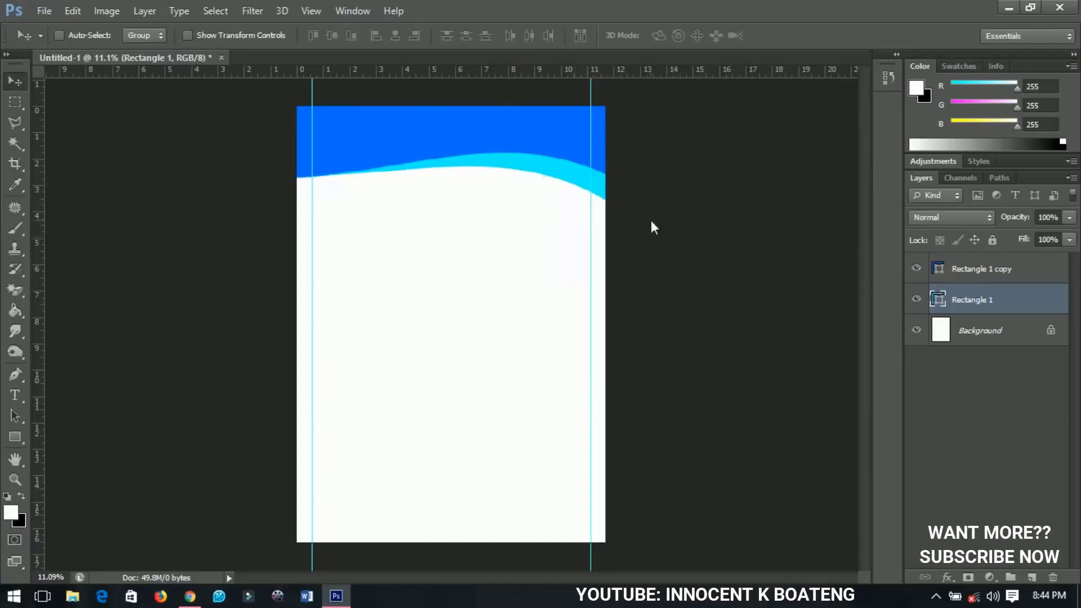
# - Add a new vertical guide through the page's horizontal centre
pyautogui.click(952, 267)
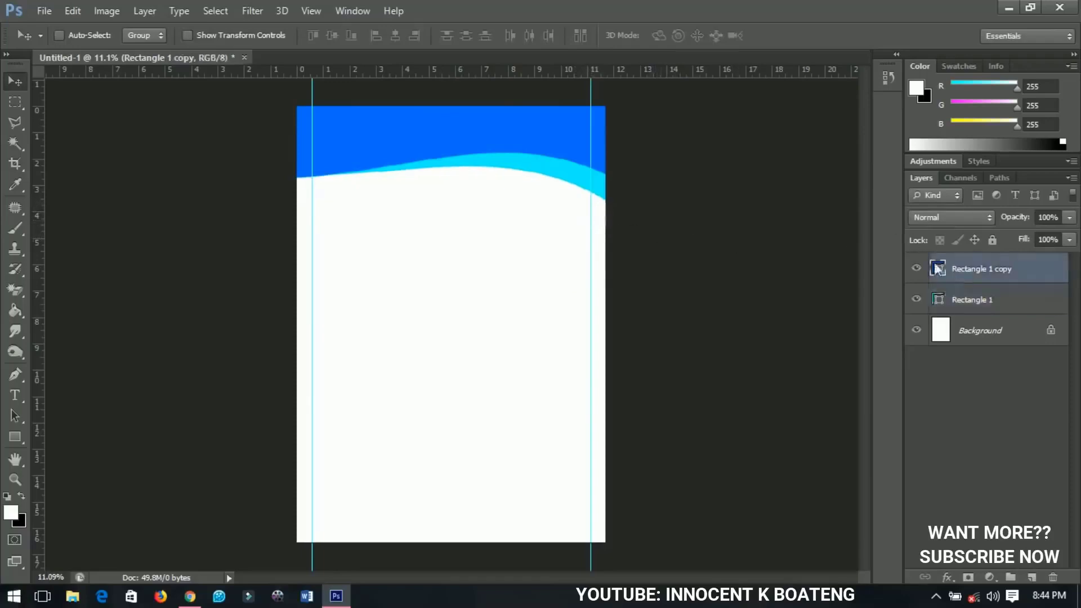
pyautogui.click(312, 11)
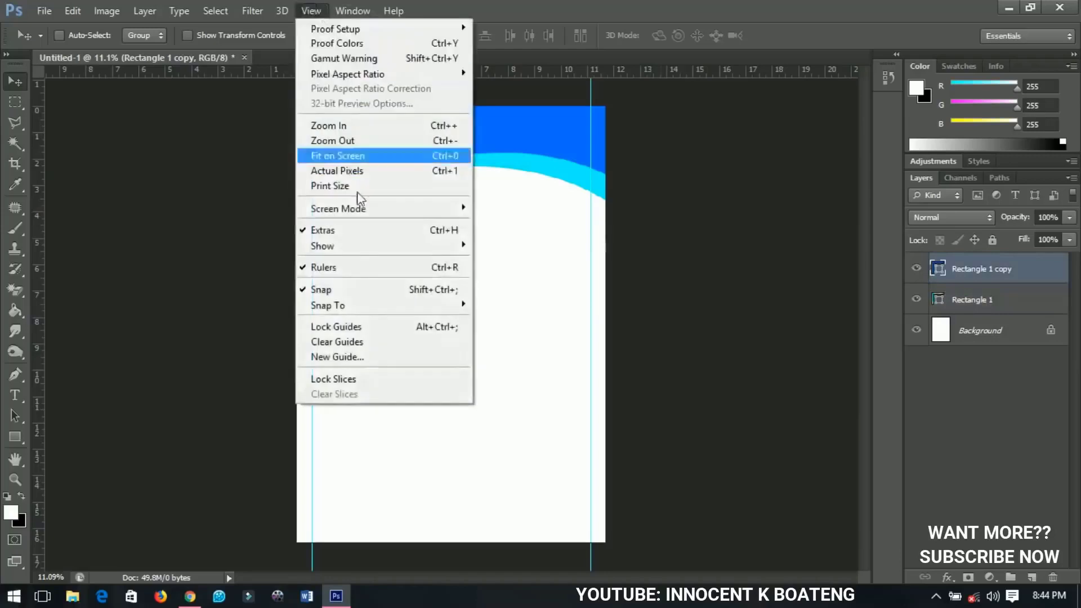
pyautogui.click(352, 359)
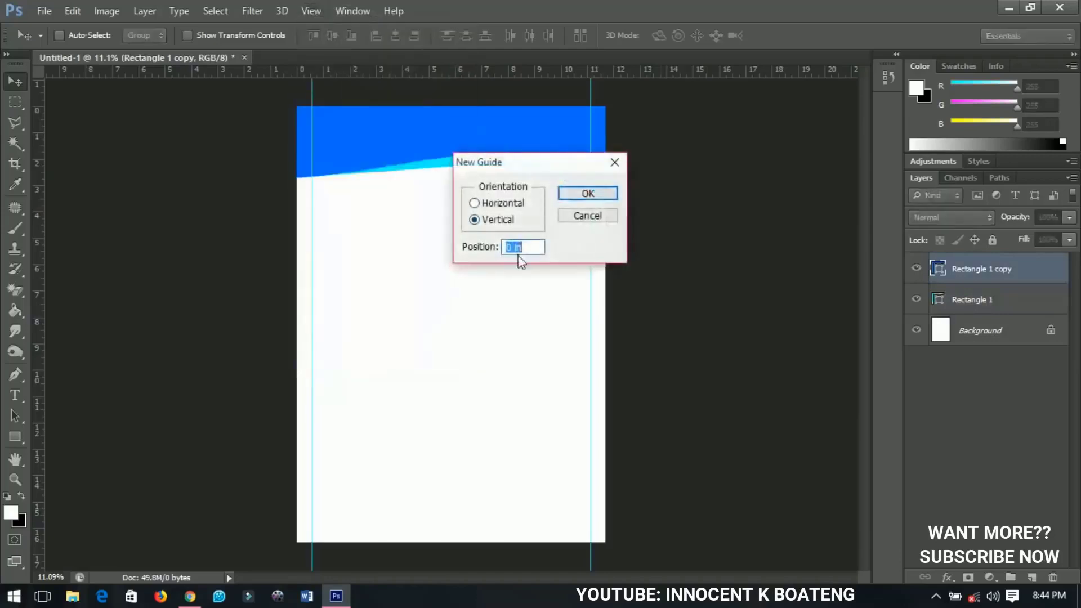
pyautogui.write('100')
pyautogui.write('%')
pyautogui.click(589, 193)
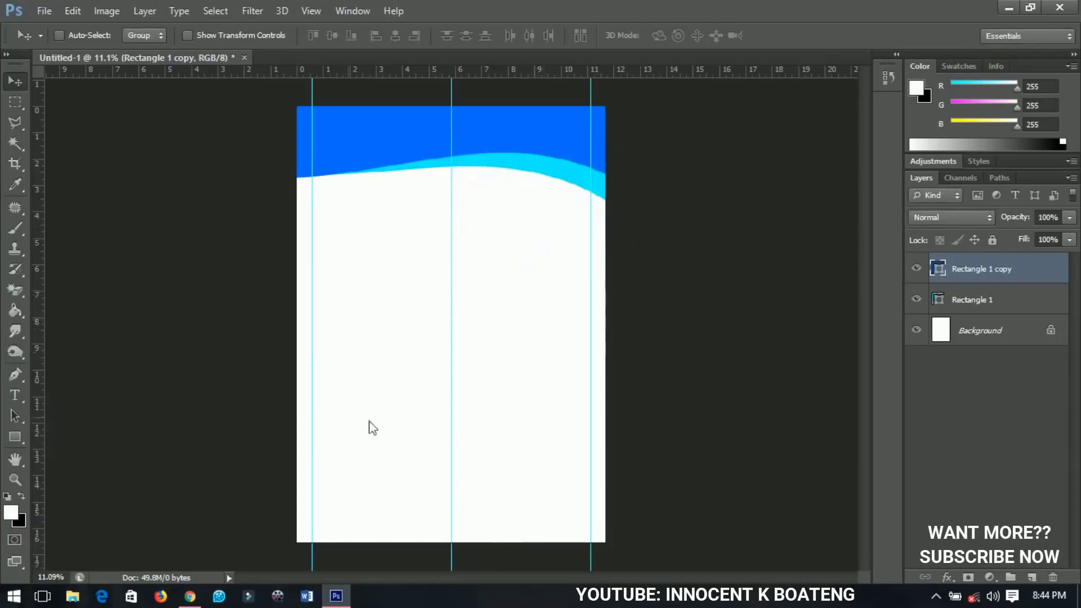
# - Start a Pen shape across the page's lower part with its peak on the centre guide, adding a horizontal guide to level both ends
pyautogui.click(13, 375)
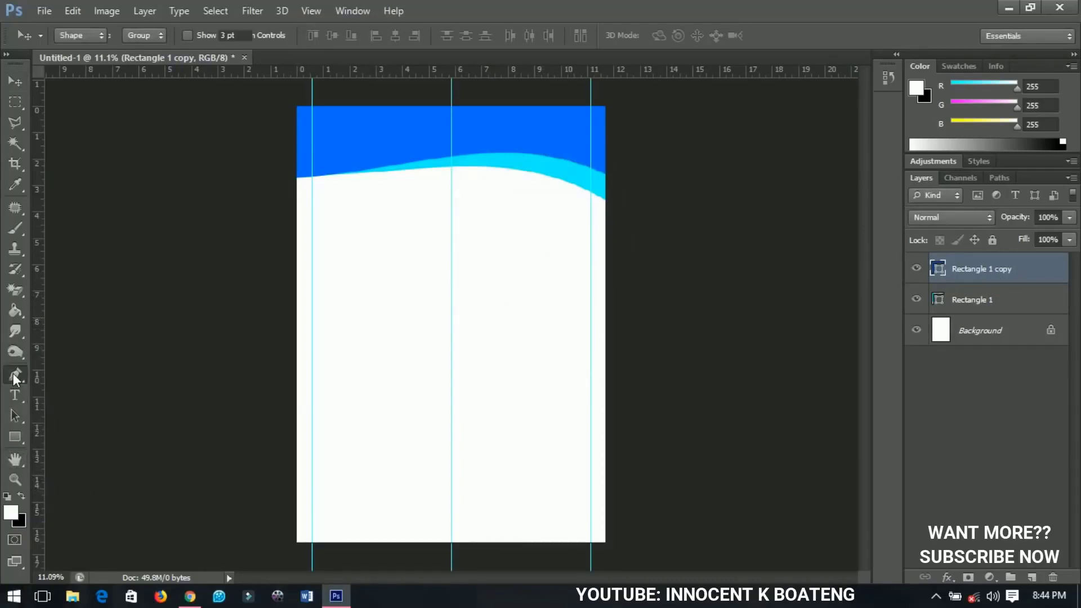
pyautogui.click(298, 510)
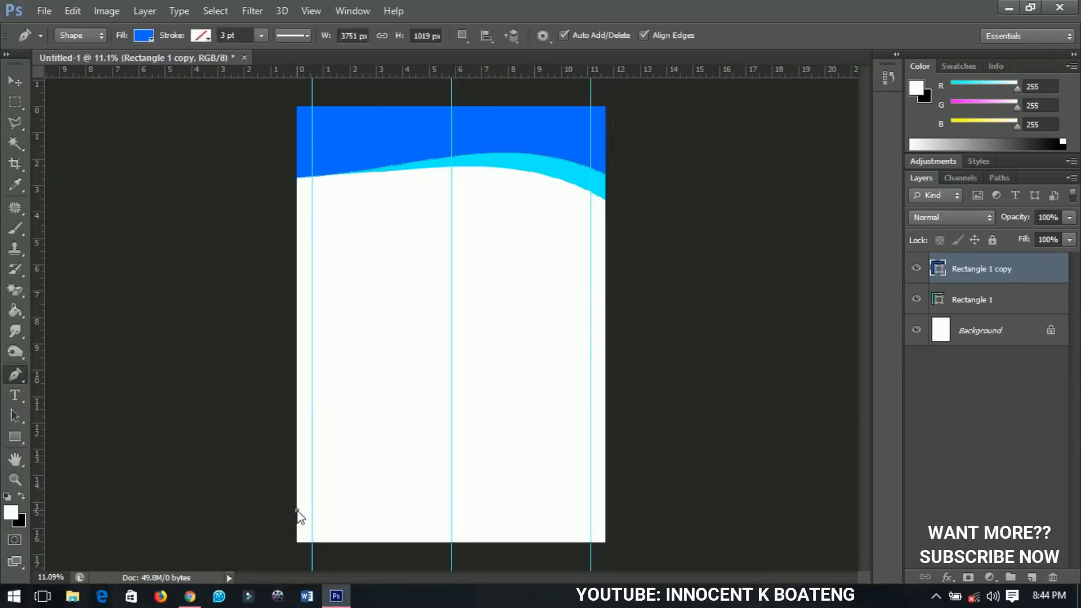
pyautogui.click(451, 489)
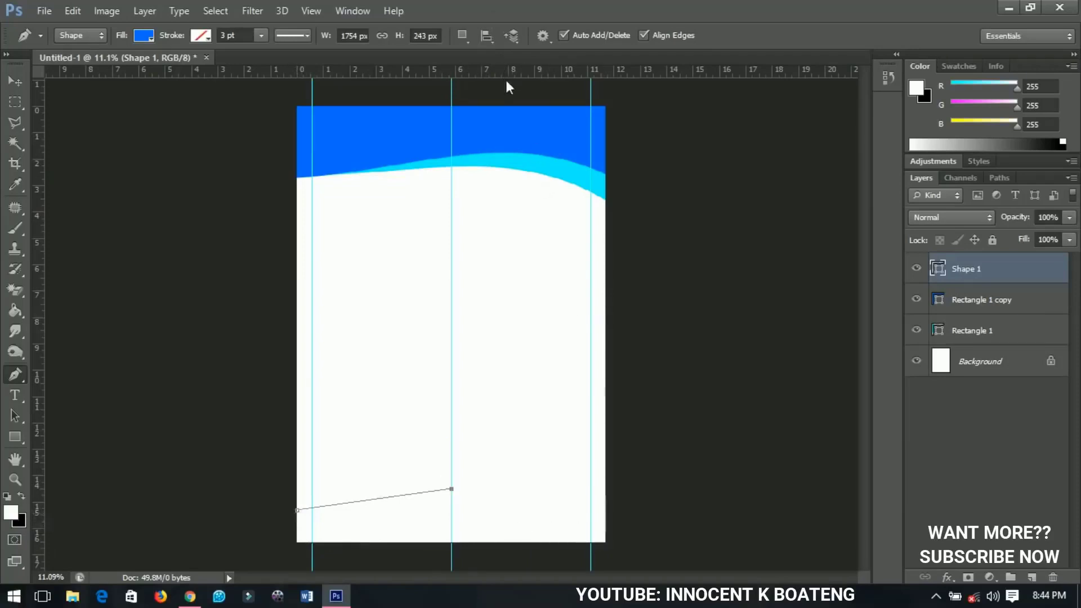
pyautogui.moveTo(506, 72); pyautogui.dragTo(475, 514)
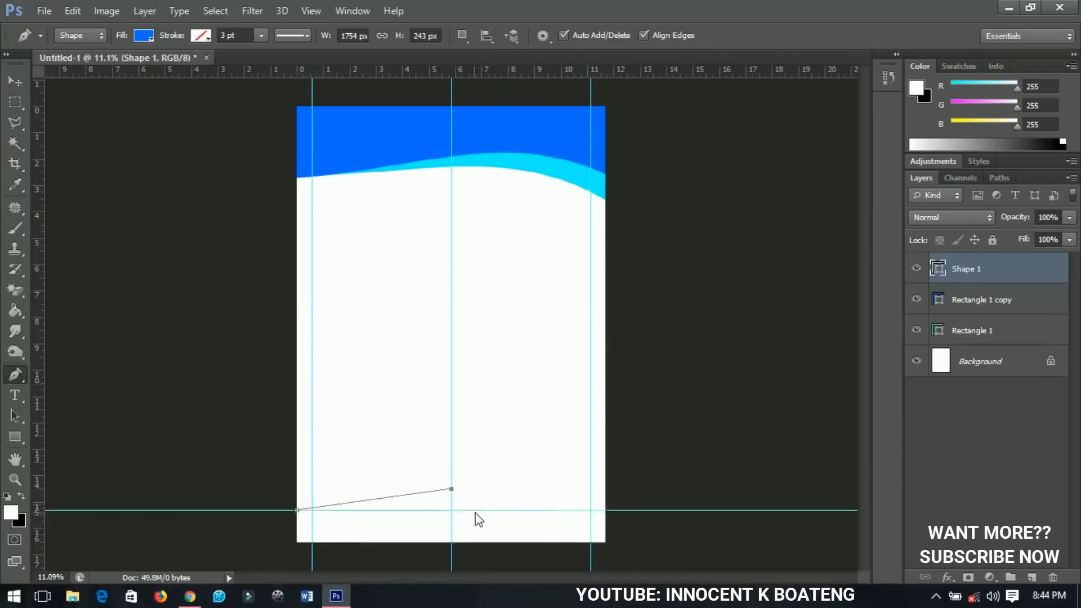
pyautogui.click(606, 511)
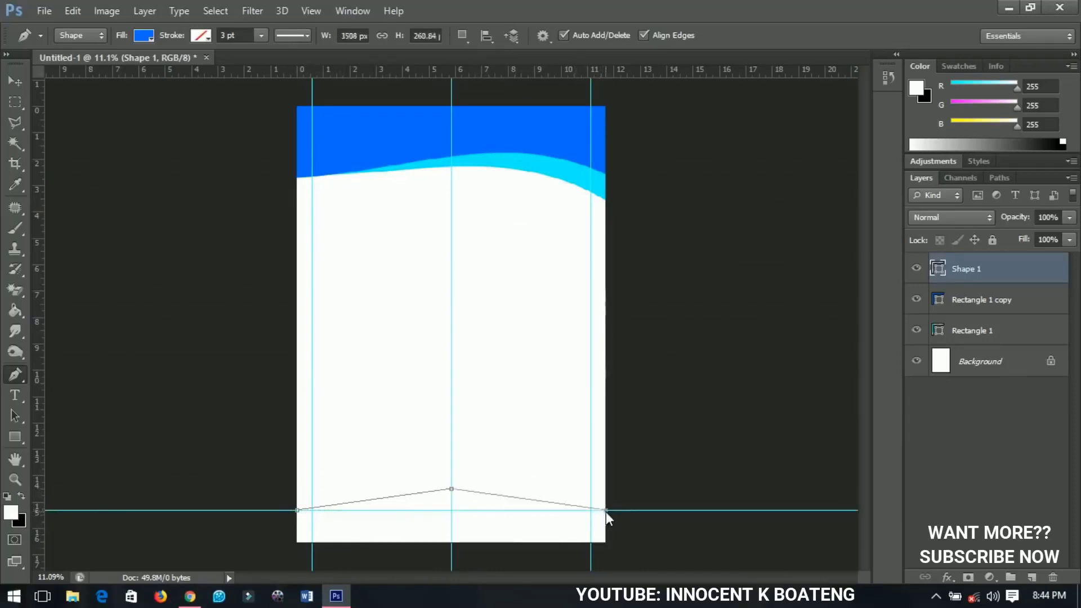
# - Continue the footer outline around and beyond the page's lower corners and close it at its starting point
pyautogui.click(626, 549)
pyautogui.click(404, 559)
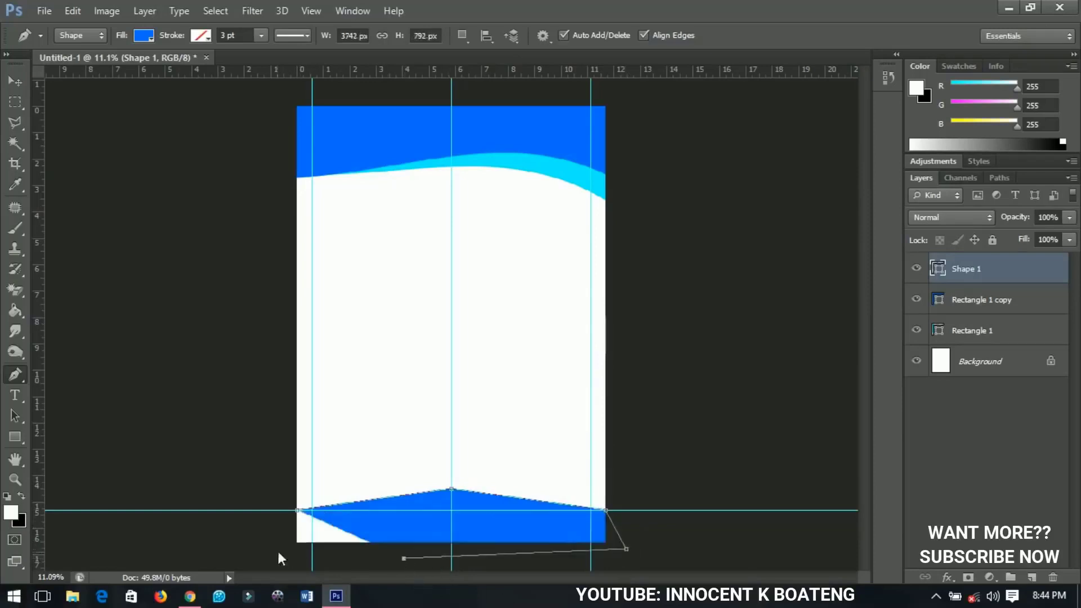
pyautogui.click(272, 553)
pyautogui.click(297, 511)
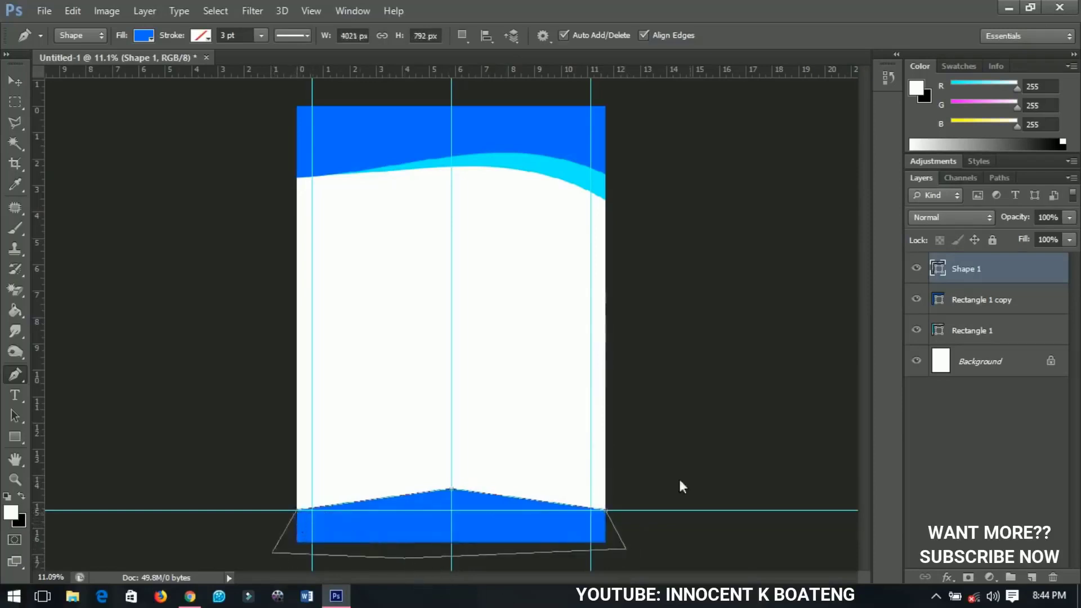
pyautogui.click(15, 81)
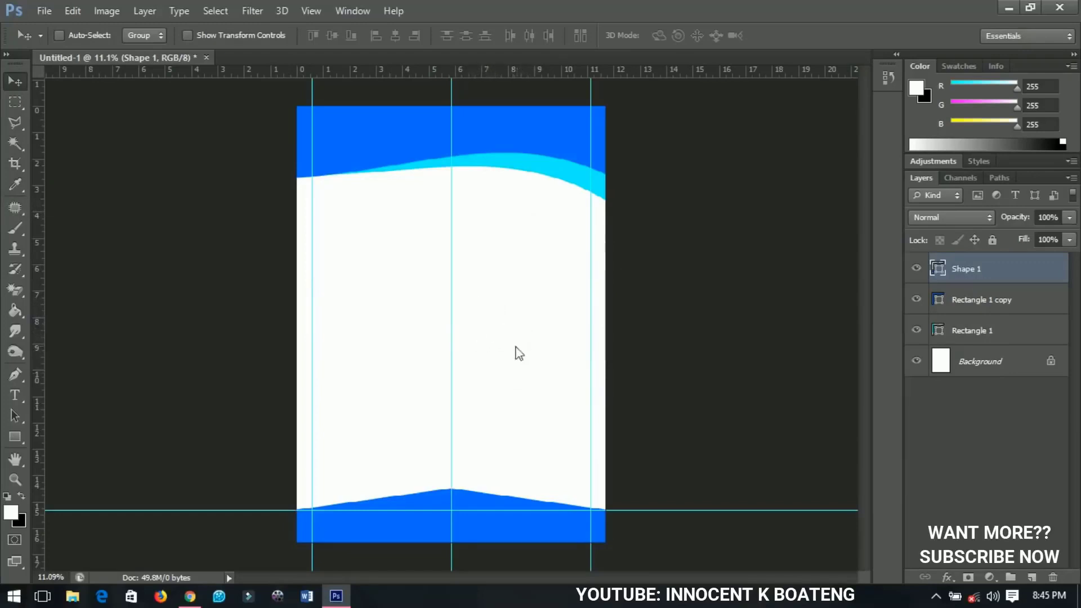
# - Open the 2018-calendar image from New folder (2)
pyautogui.click(45, 11)
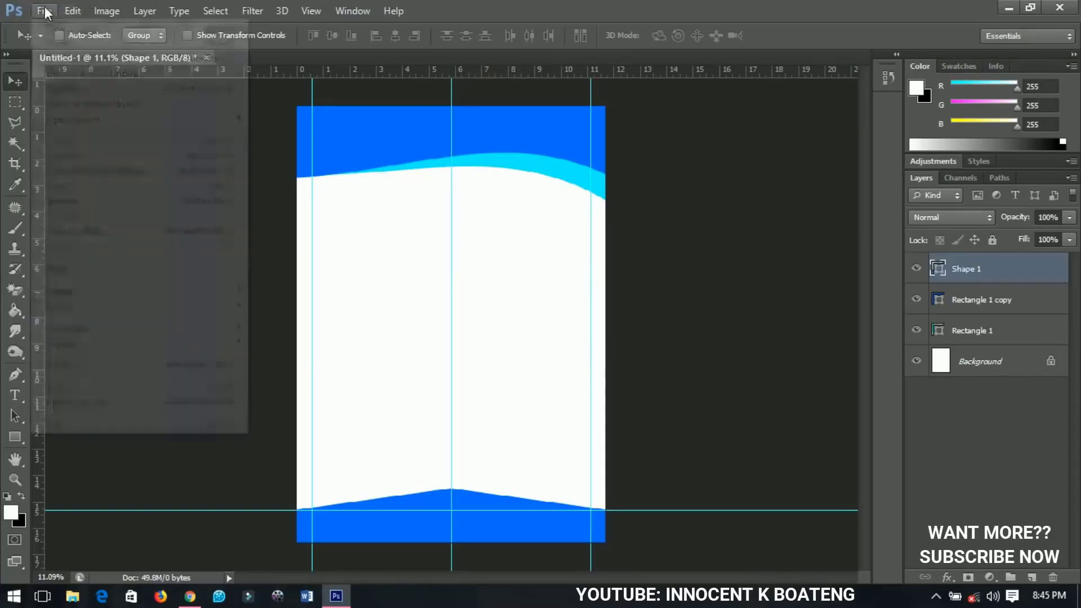
pyautogui.click(77, 45)
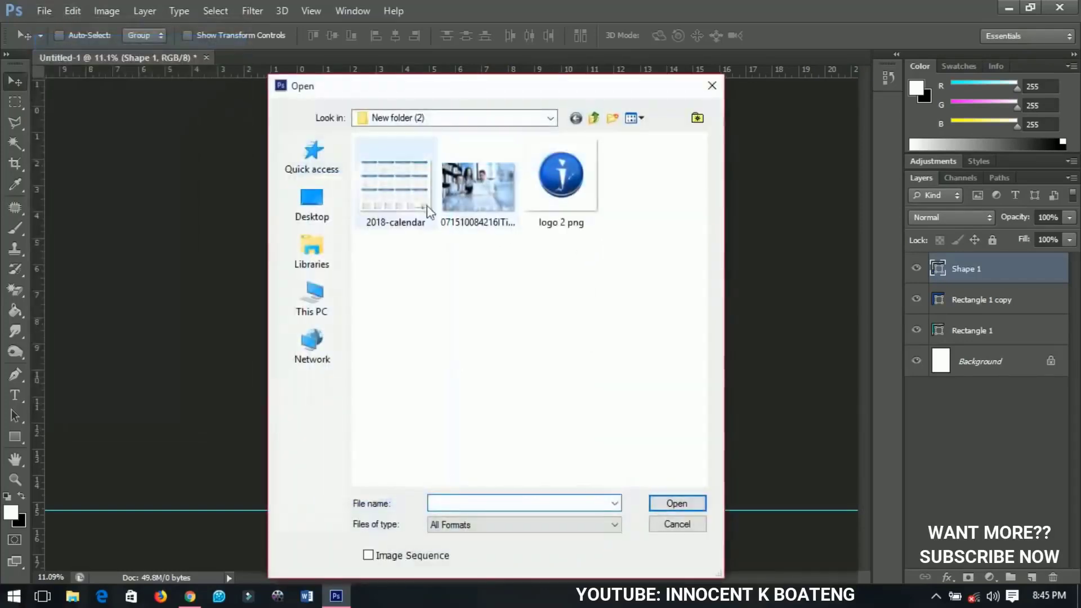
pyautogui.click(411, 191)
pyautogui.click(683, 503)
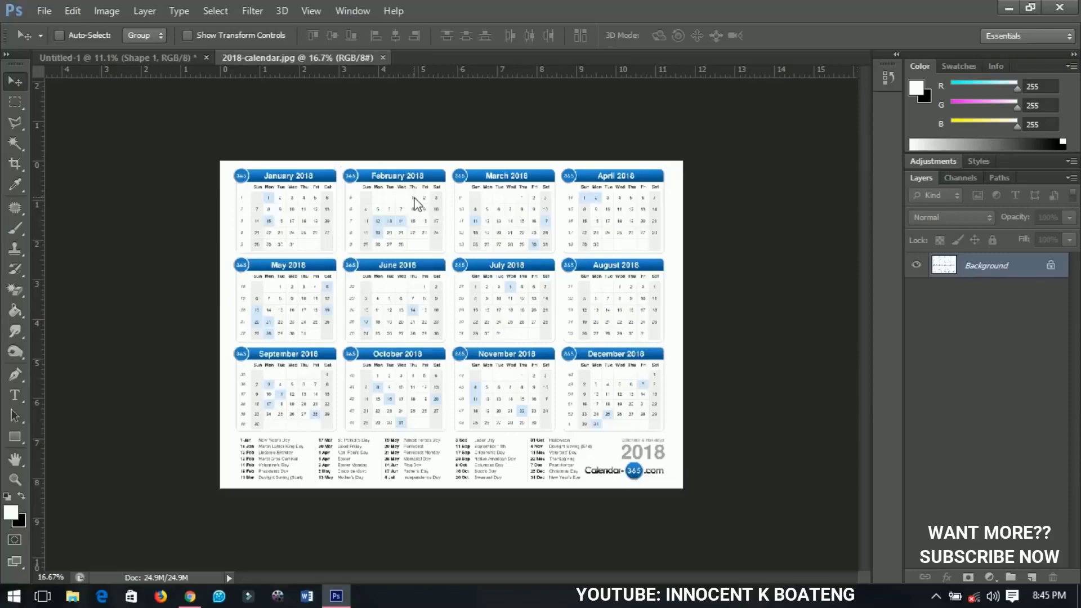
# - Select the twelve month grids with a rectangular marquee, excluding the holiday list, and copy them to a new layer
pyautogui.click(21, 105)
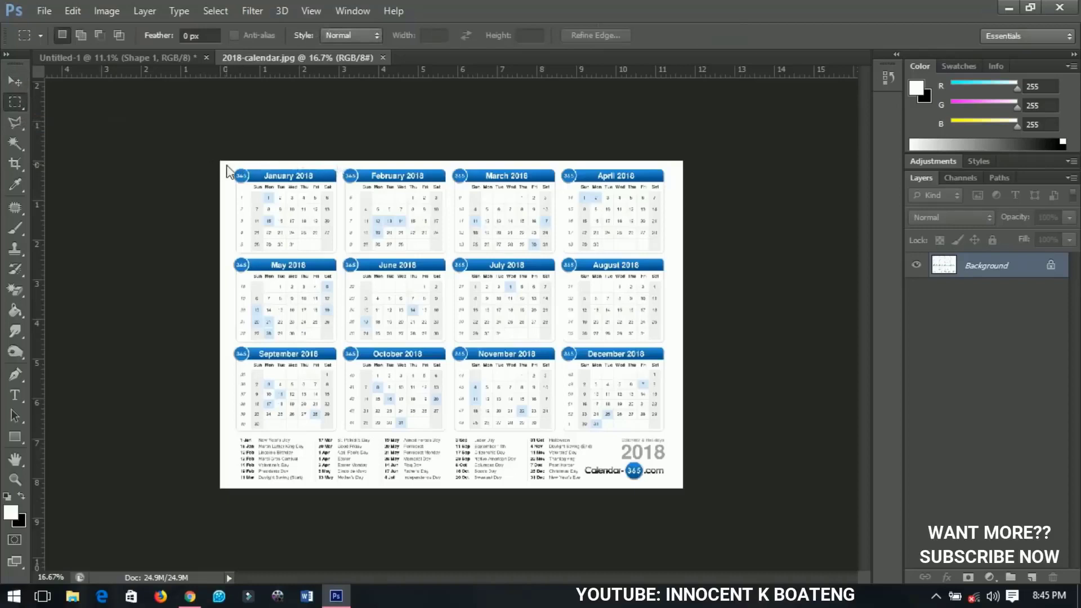
pyautogui.moveTo(226, 164); pyautogui.dragTo(670, 434)
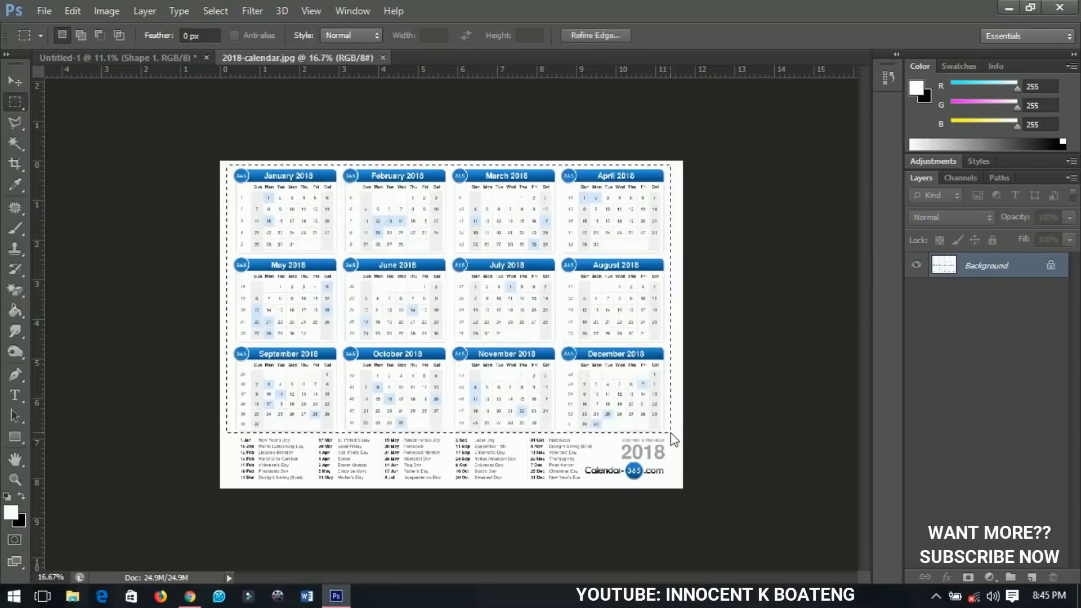
pyautogui.rightClick(582, 308)
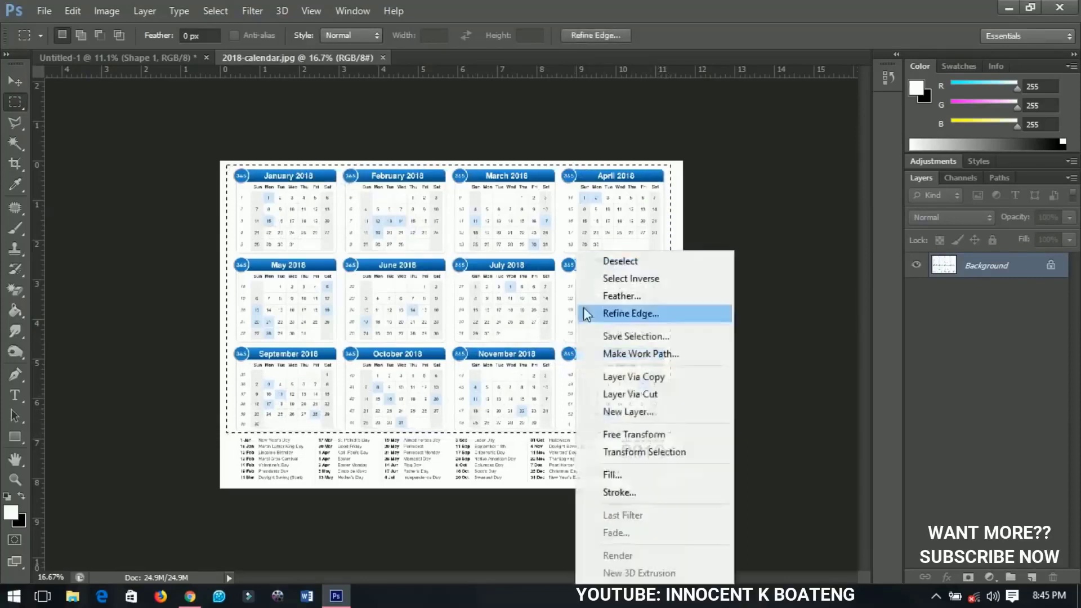
pyautogui.click(624, 381)
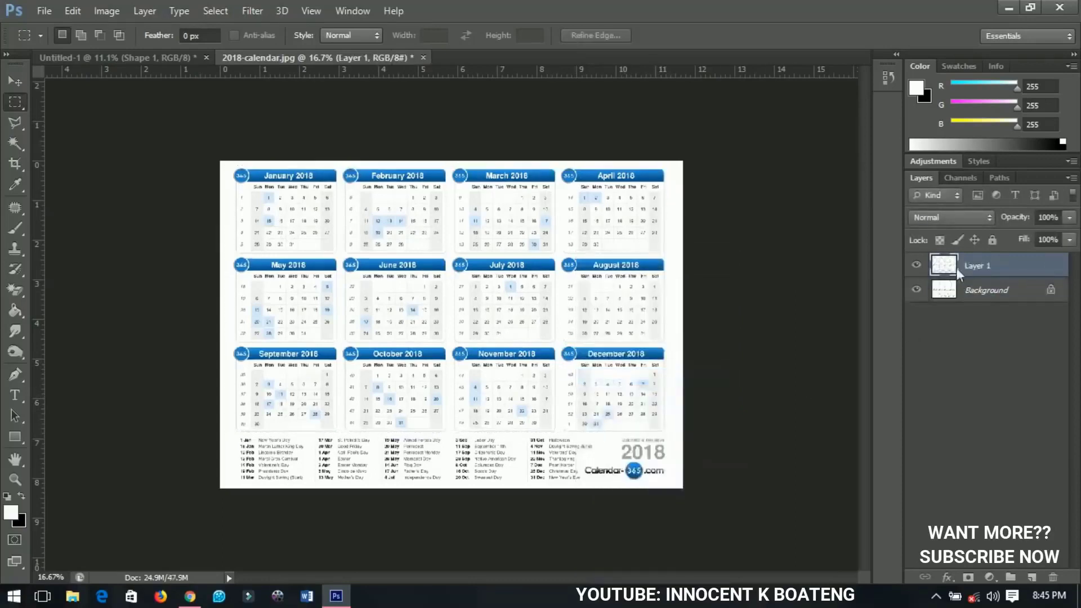
# - Move the copied month grids into the Untitled-1 document just above the footer and centre them horizontally on the page
pyautogui.press('v')
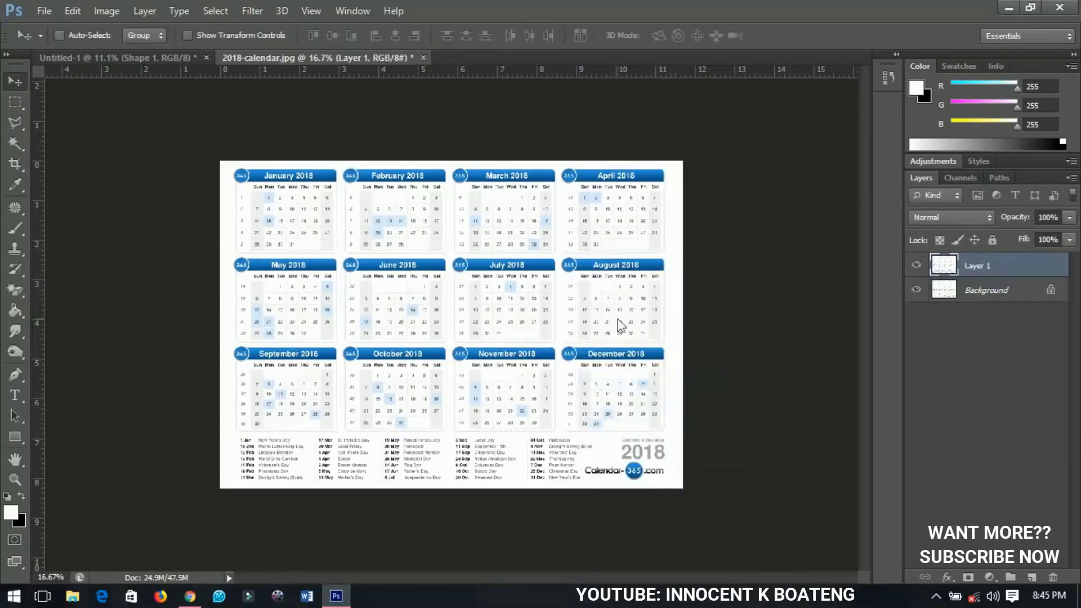
pyautogui.moveTo(566, 319); pyautogui.dragTo(468, 411)
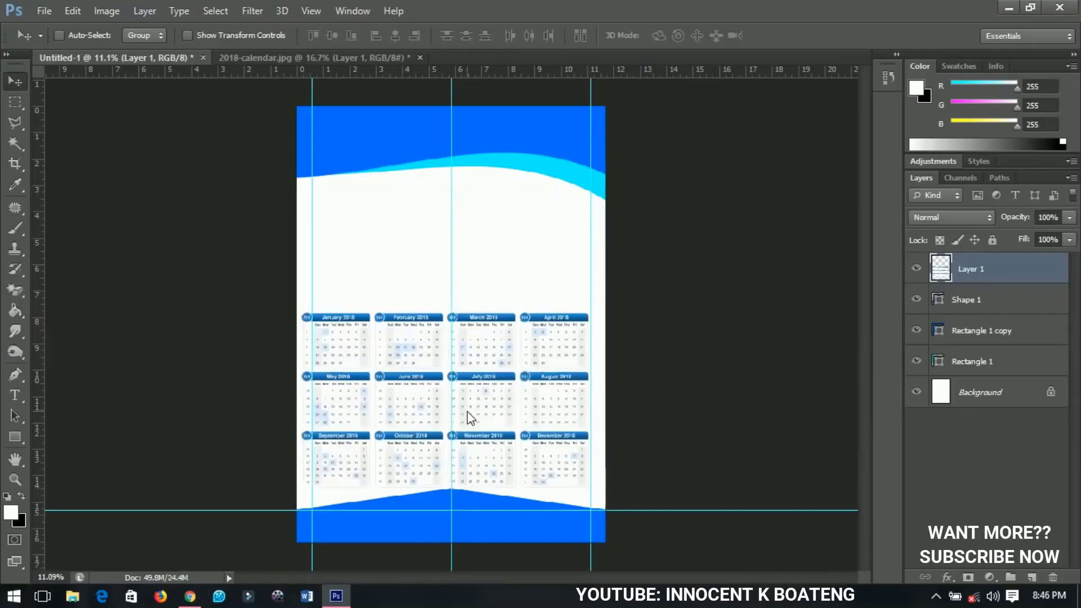
pyautogui.hotkey('ctrl', 'a')
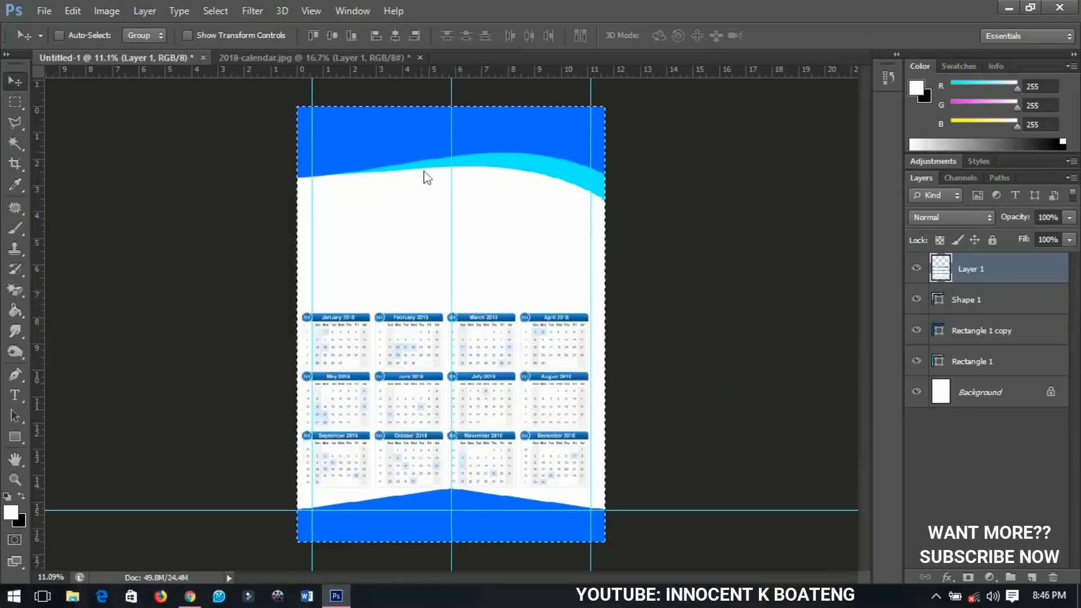
pyautogui.click(396, 35)
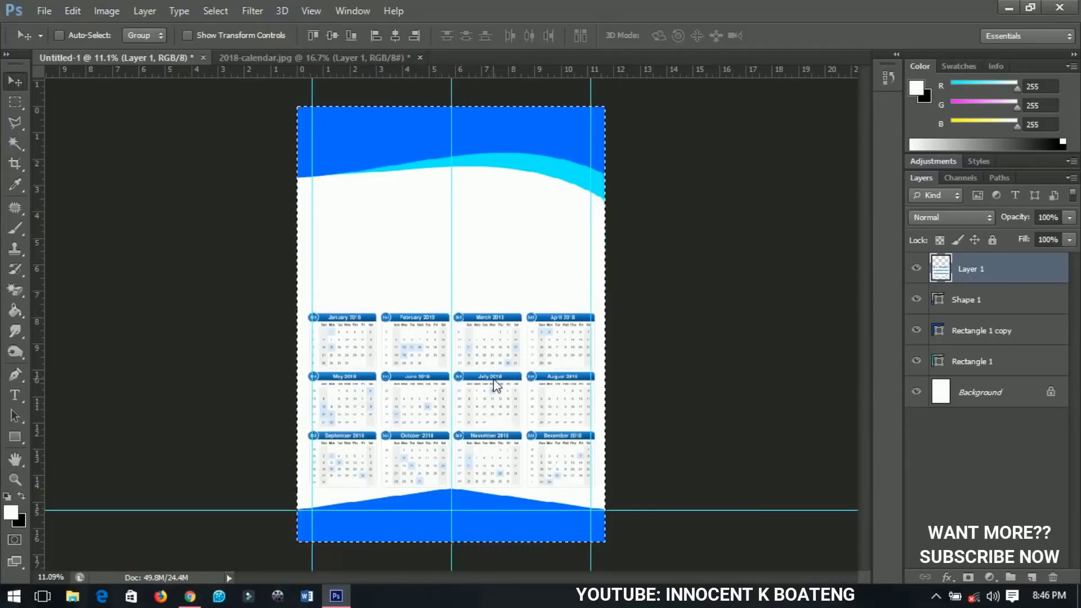
pyautogui.hotkey('ctrl', 'd')
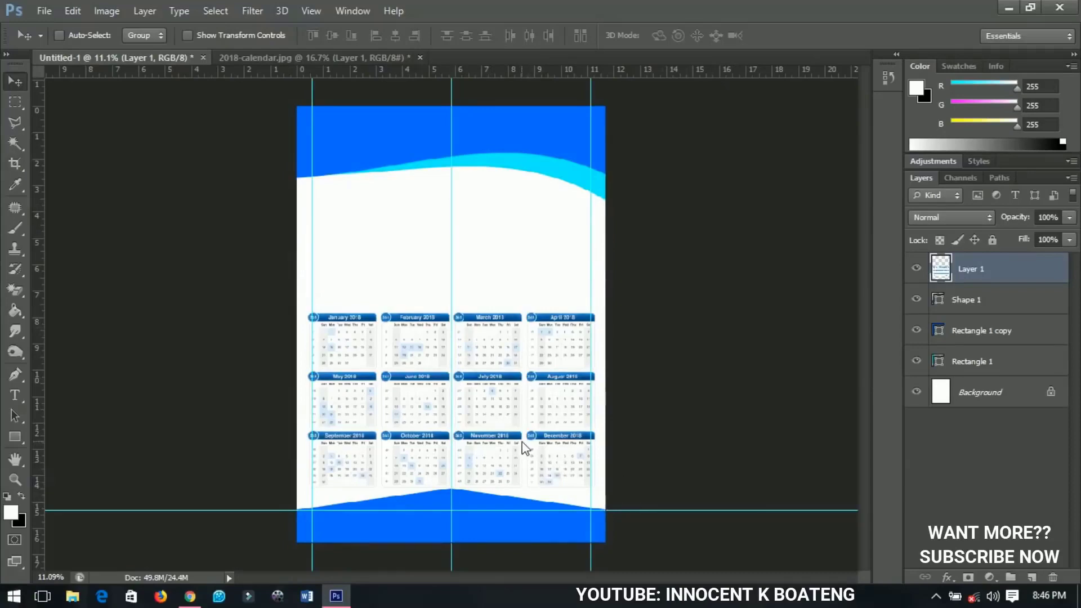
pyautogui.hotkey('ctrl', '+')
pyautogui.keyDown('alt'); pyautogui.scroll(1, 523, 443); pyautogui.keyUp('alt')
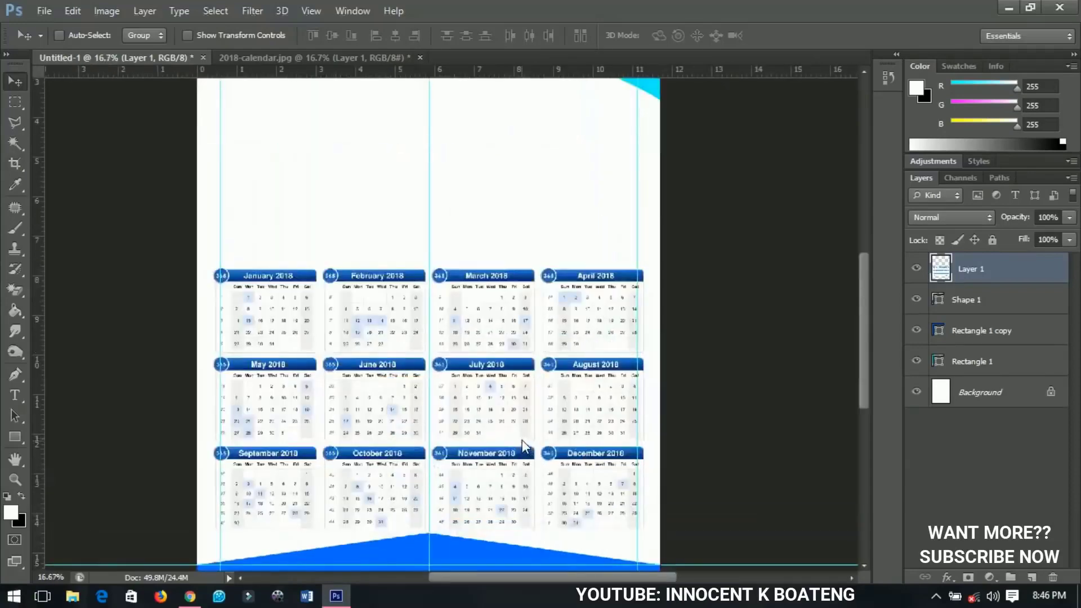
pyautogui.scroll(-5, 522, 441)
pyautogui.scroll(1, 522, 444)
pyautogui.keyDown('alt'); pyautogui.scroll(-2, 516, 437); pyautogui.keyUp('alt')
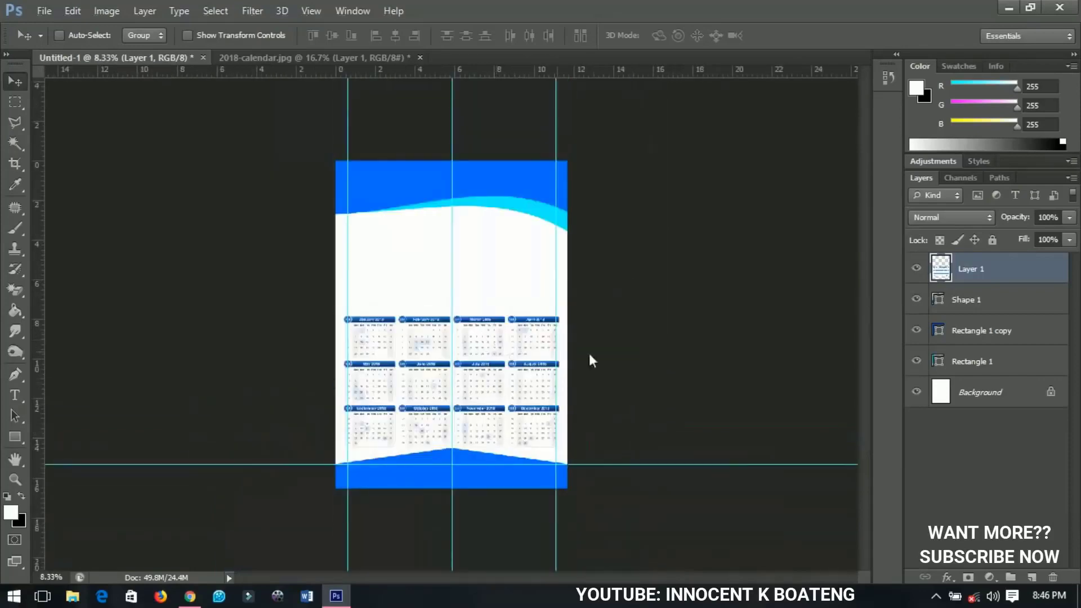
# - Add a Gradient Overlay to the footer shape using the cyan-to-dark-blue gradient preset
pyautogui.click(964, 304)
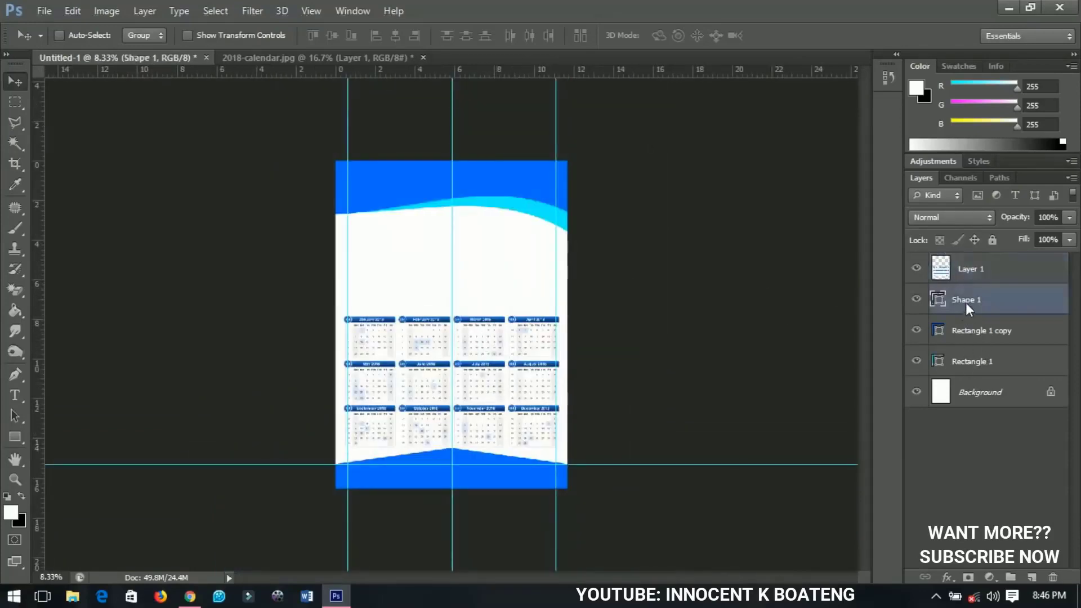
pyautogui.rightClick(966, 302)
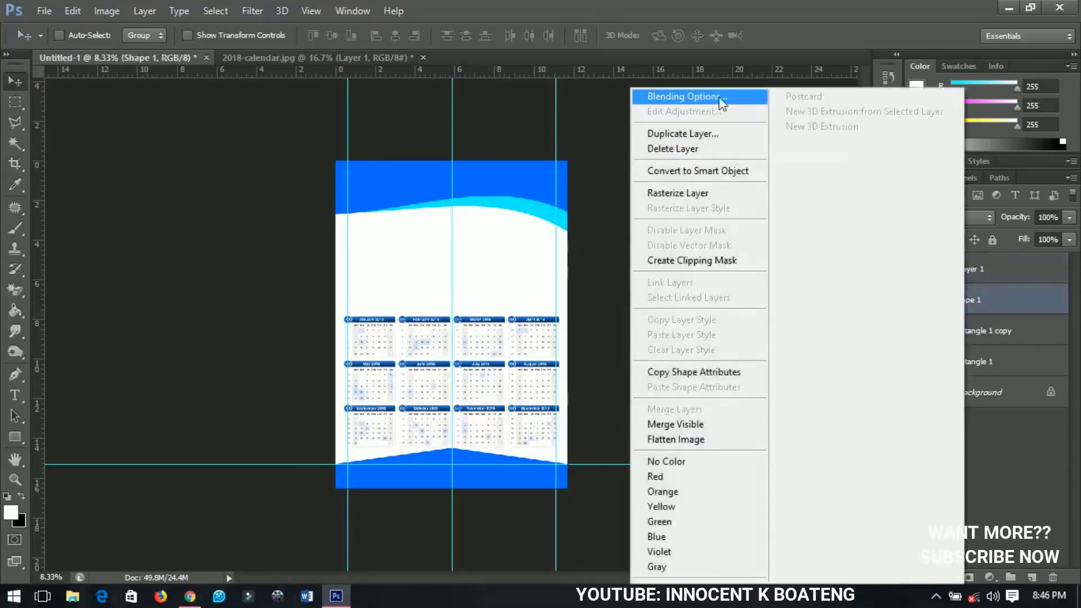
pyautogui.click(704, 96)
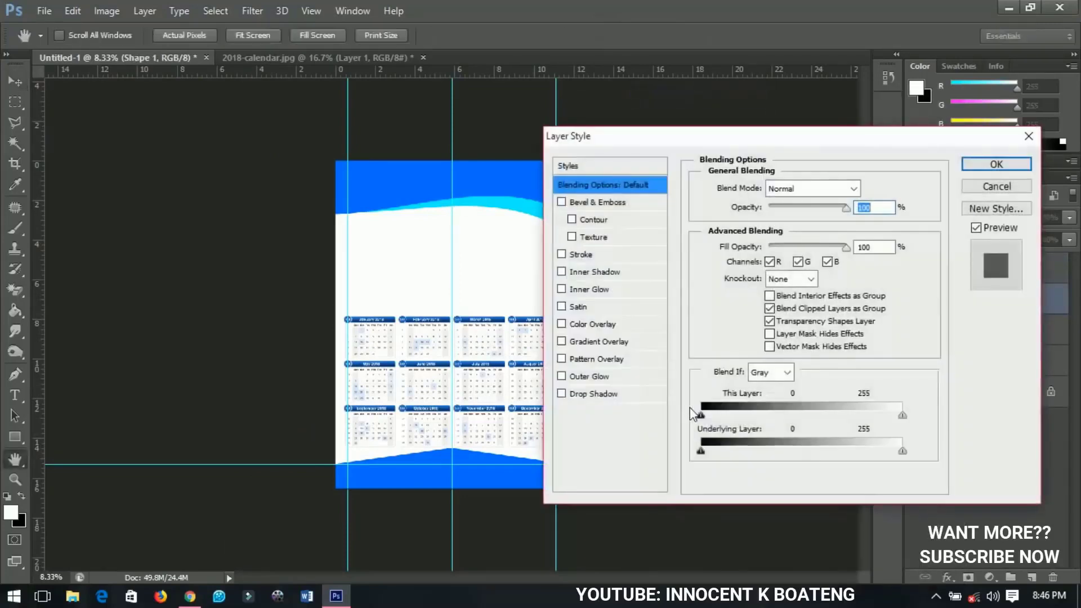
pyautogui.click(620, 343)
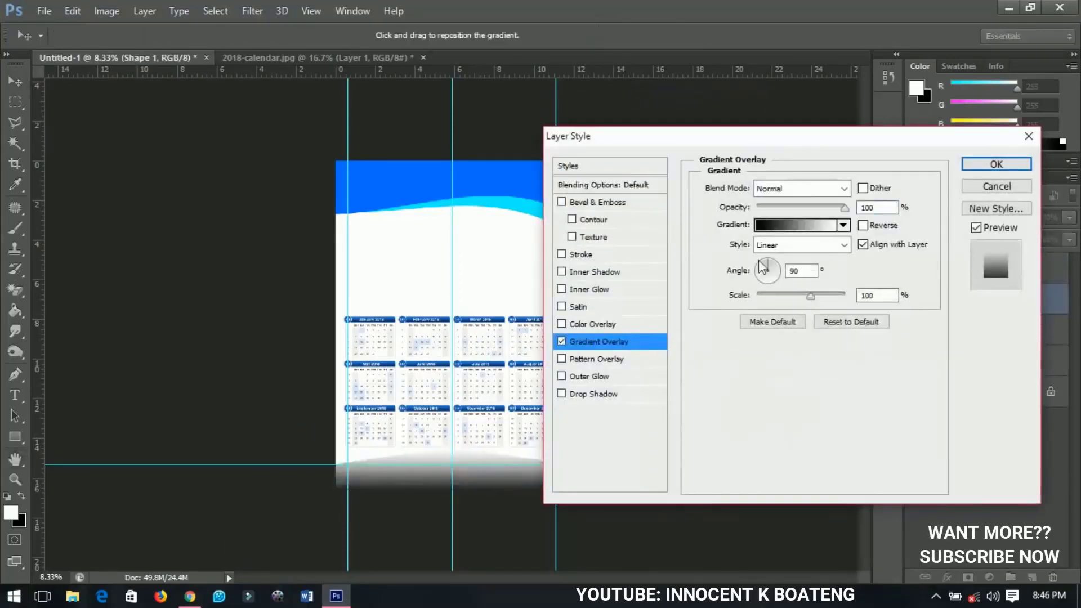
pyautogui.click(795, 213)
pyautogui.click(802, 243)
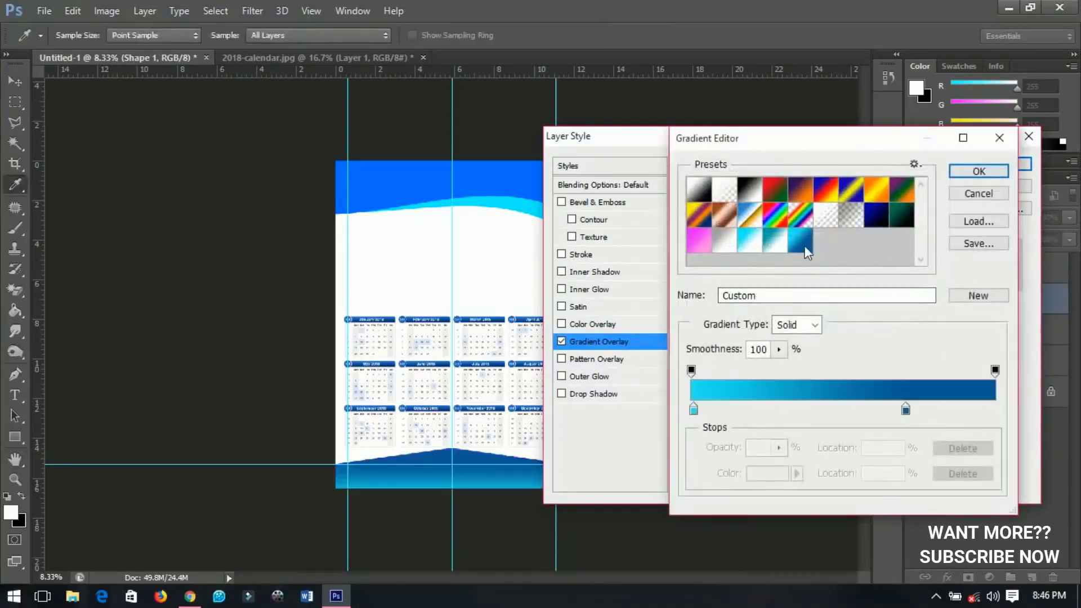
# - Accept the footer gradient with stop colours #21e4f5 at location 1% and #0c5792 at location 70%
pyautogui.click(694, 409)
pyautogui.doubleClick(694, 410)
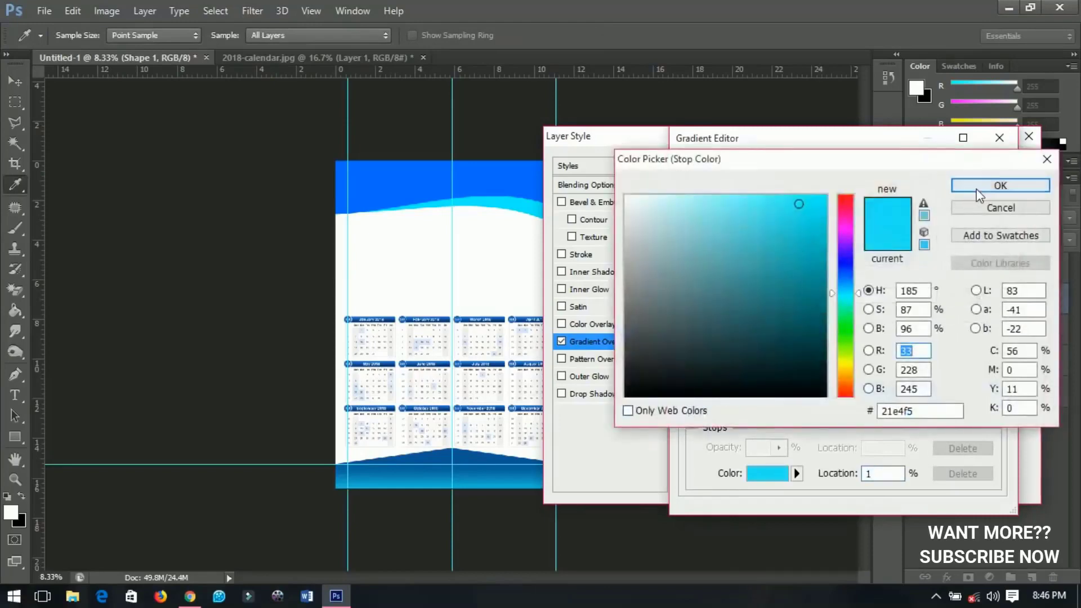
pyautogui.click(1000, 185)
pyautogui.doubleClick(905, 409)
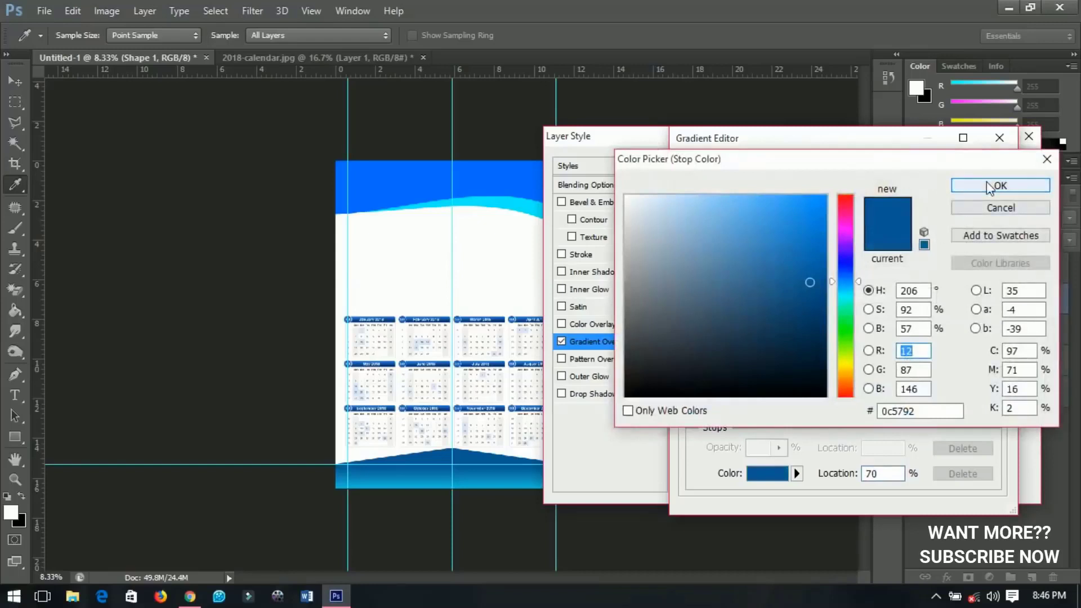
pyautogui.click(989, 186)
pyautogui.click(971, 176)
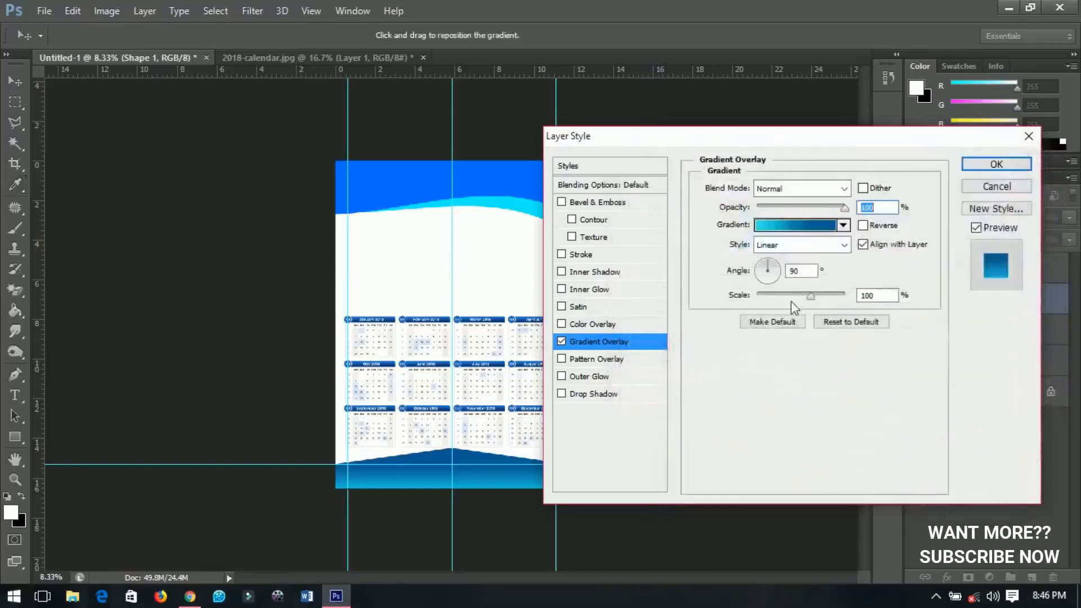
# - Set the footer's Gradient Overlay angle to 0° and apply the layer style
pyautogui.click(746, 276)
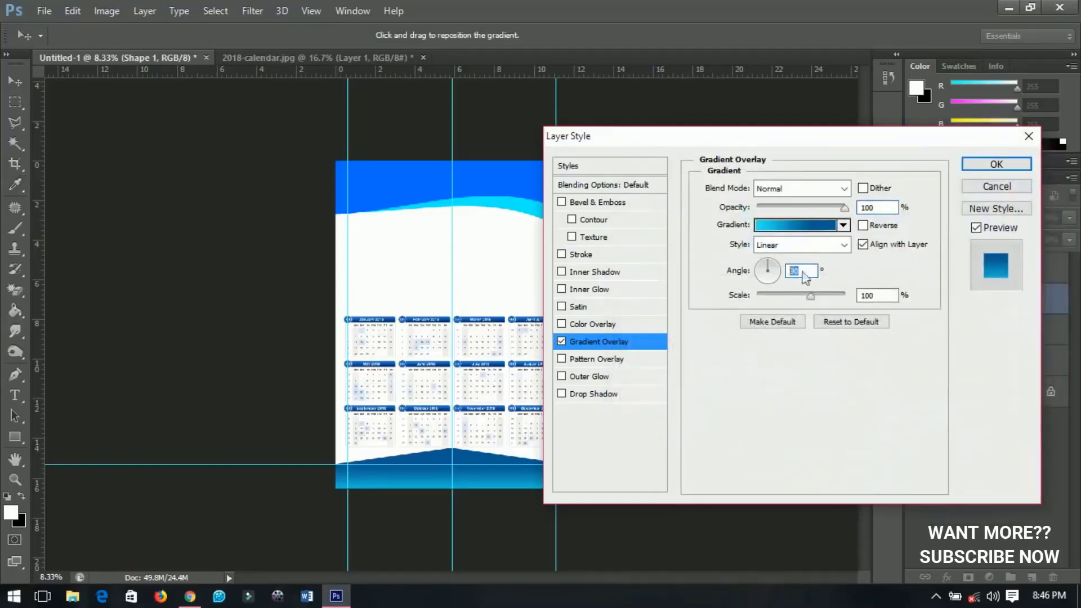
pyautogui.write('0')
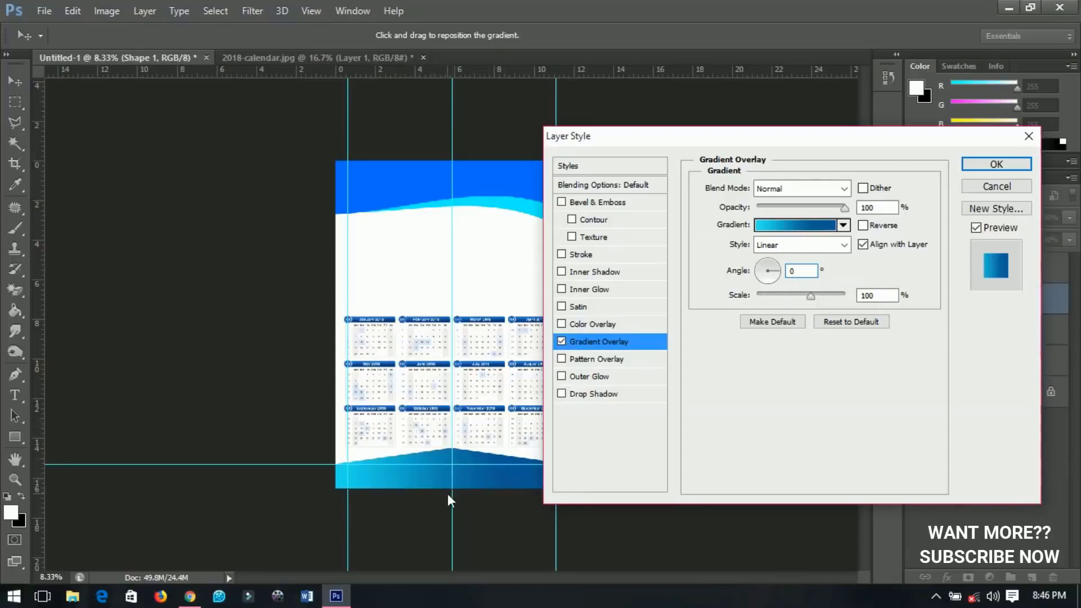
pyautogui.click(974, 164)
pyautogui.click(1064, 299)
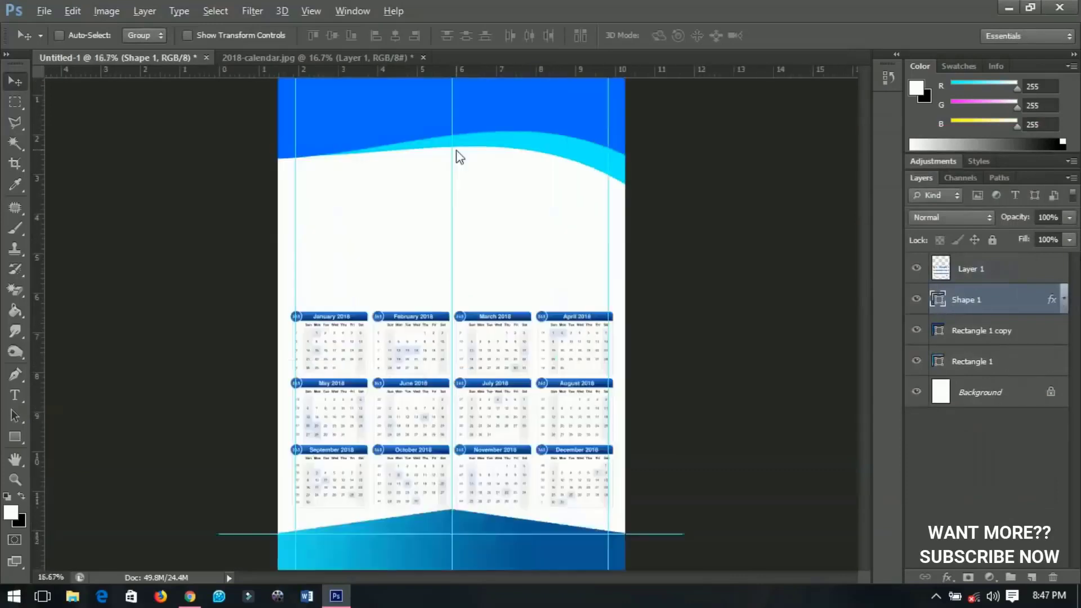
# - Start a text line in the blue header above the month grids layer and set its font to Helvetica Inserat
pyautogui.hotkey('ctrl', '+')
pyautogui.hotkey('ctrl', '+')
pyautogui.scroll(4, 459, 198)
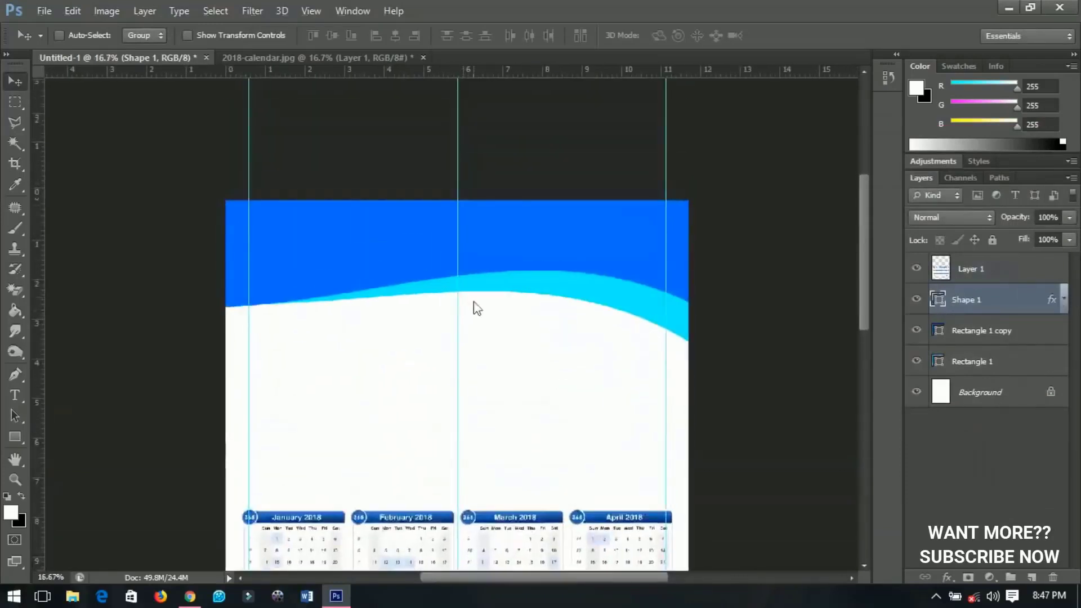
pyautogui.moveTo(474, 300)
pyautogui.mouseDown()
pyautogui.moveTo(476, 355)
pyautogui.moveTo(482, 318)
pyautogui.mouseUp()
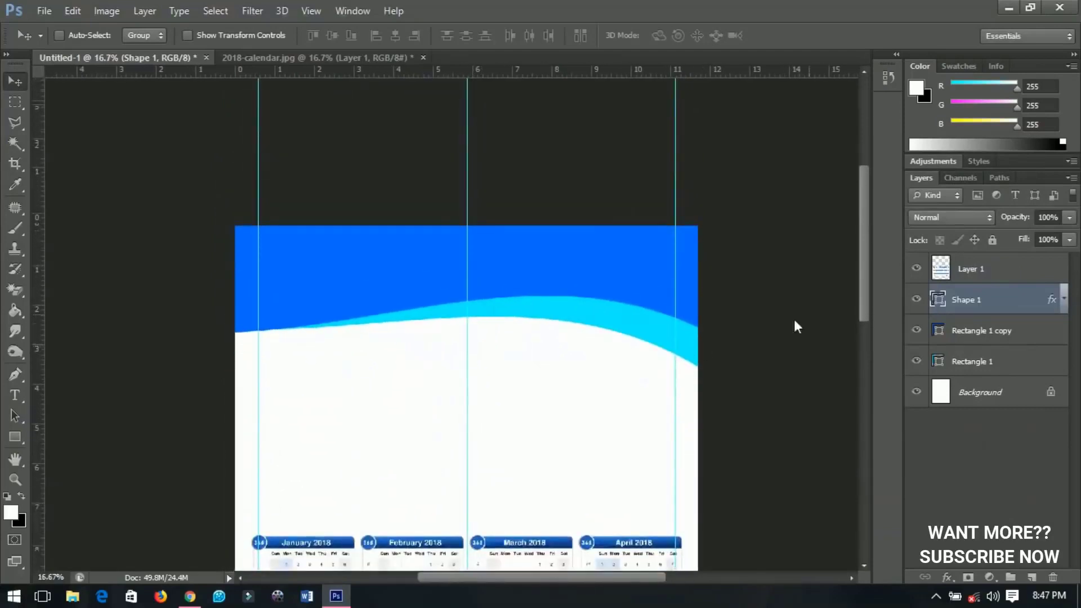
pyautogui.click(981, 272)
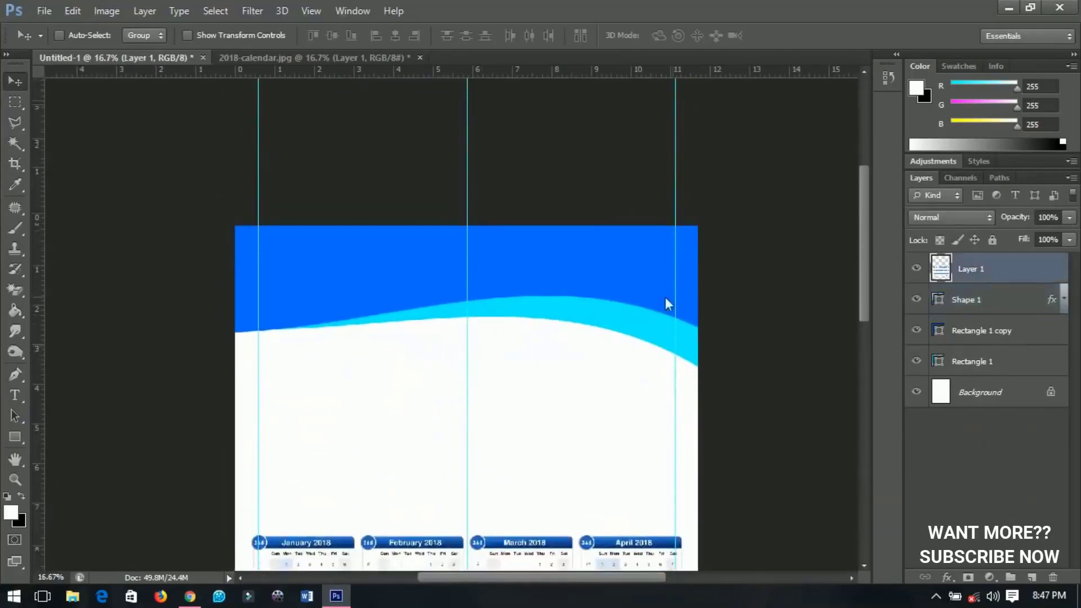
pyautogui.click(16, 397)
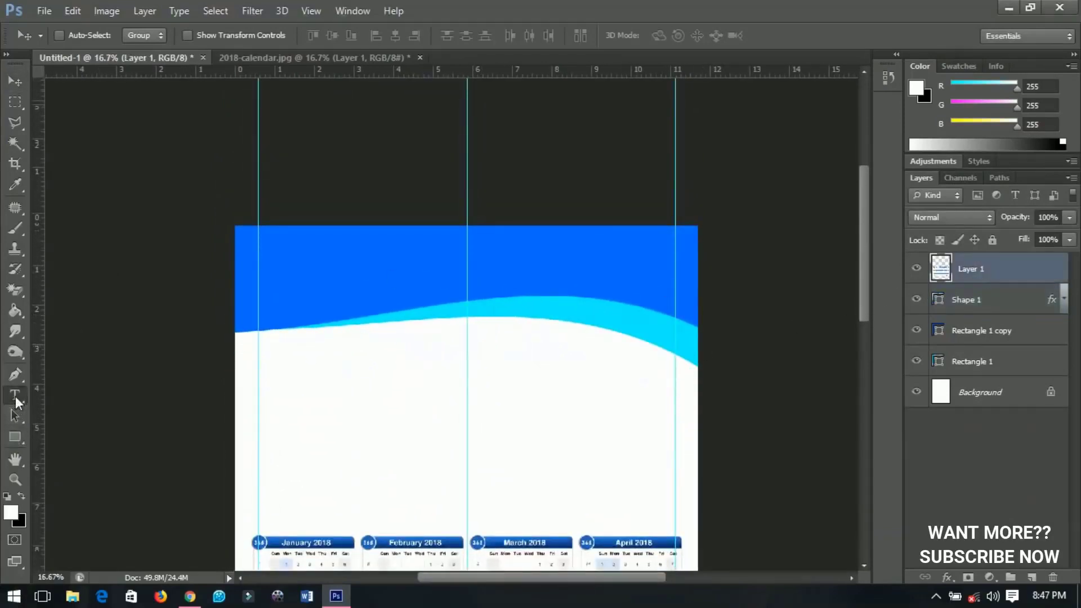
pyautogui.click(432, 268)
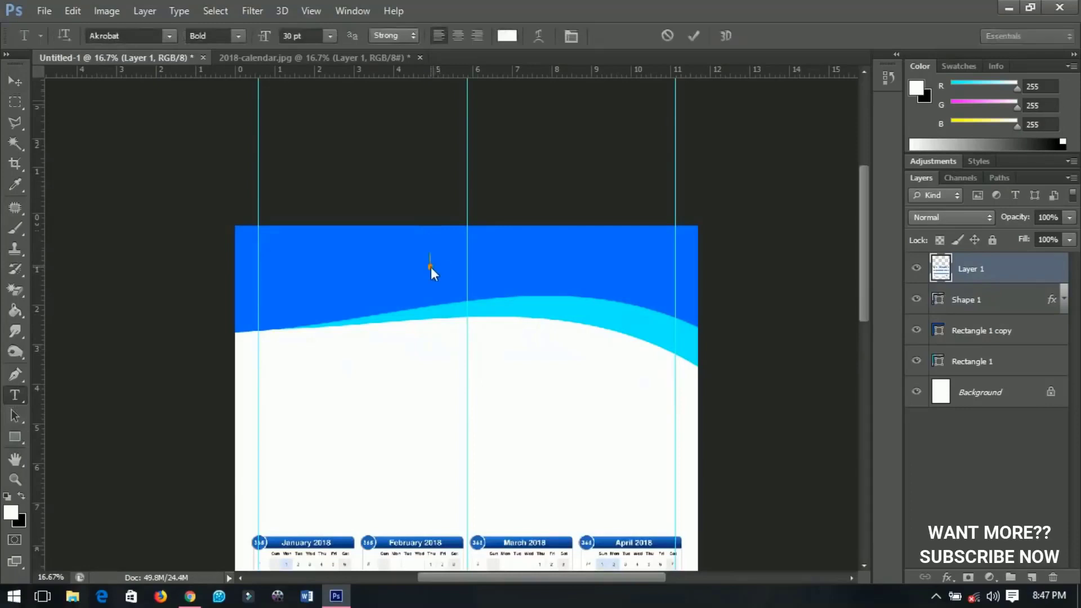
pyautogui.click(169, 36)
pyautogui.click(136, 42)
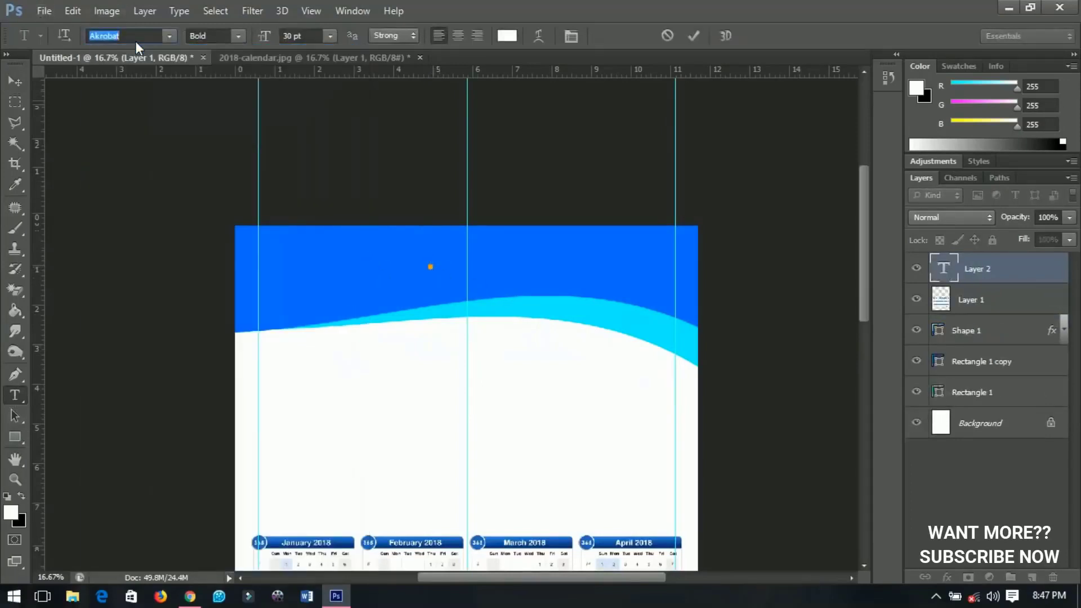
pyautogui.write('helvetica')
pyautogui.press('Return')
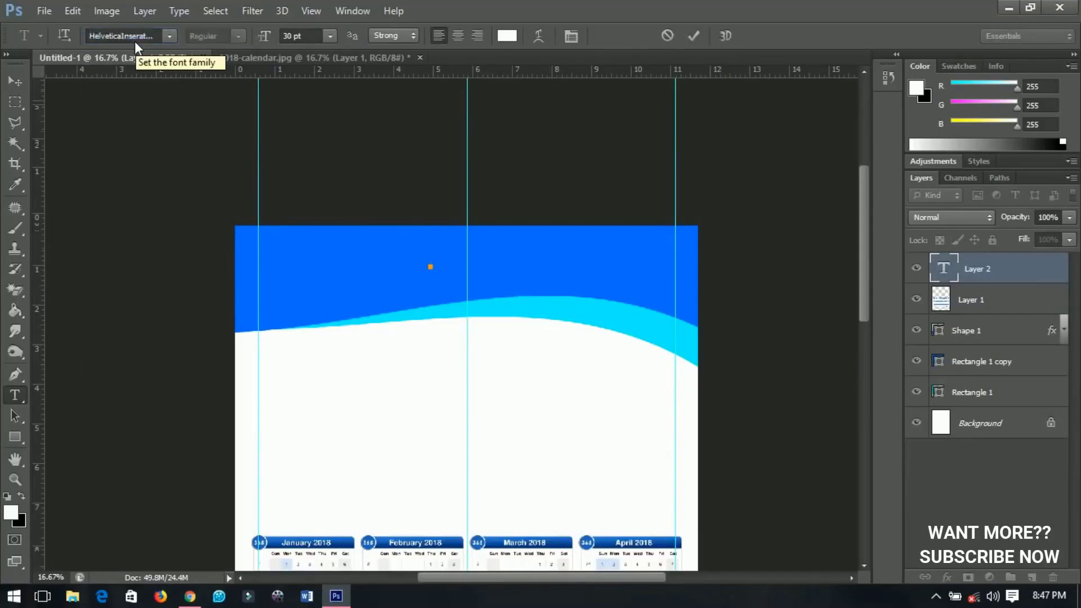
# - Enter ITECH SOLUTIONS as the header title text
pyautogui.write('ITECH N')
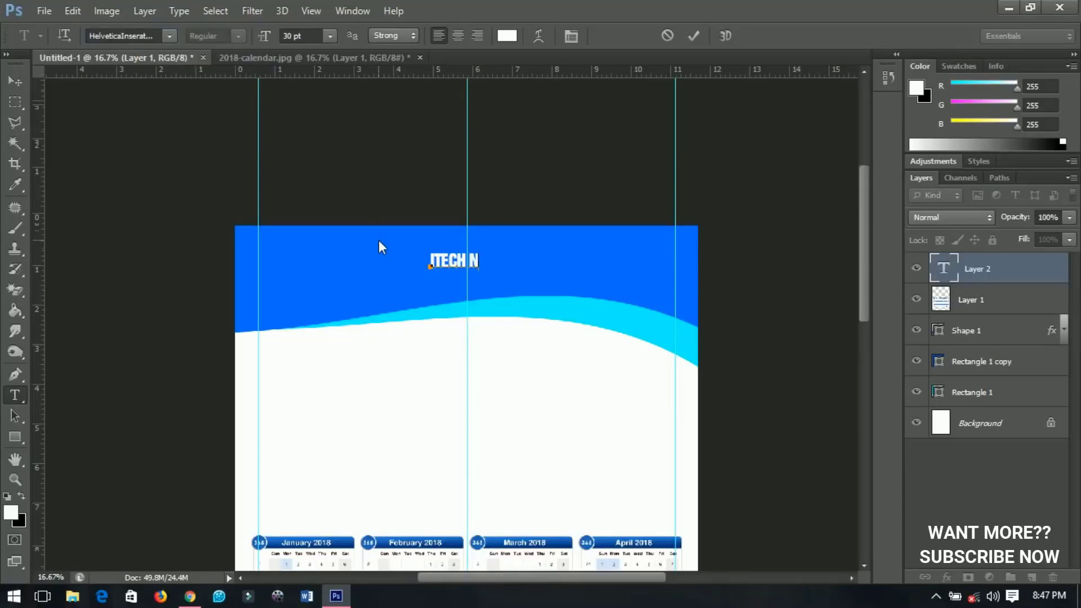
pyautogui.press('BackSpace')
pyautogui.write('SOLUTION')
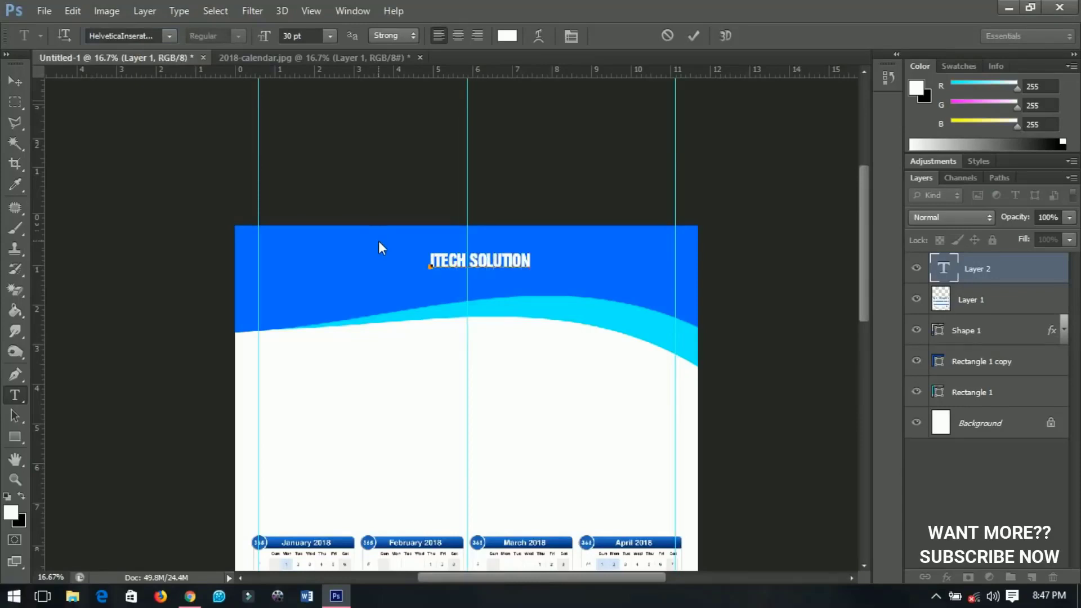
pyautogui.write('S')
pyautogui.click(15, 81)
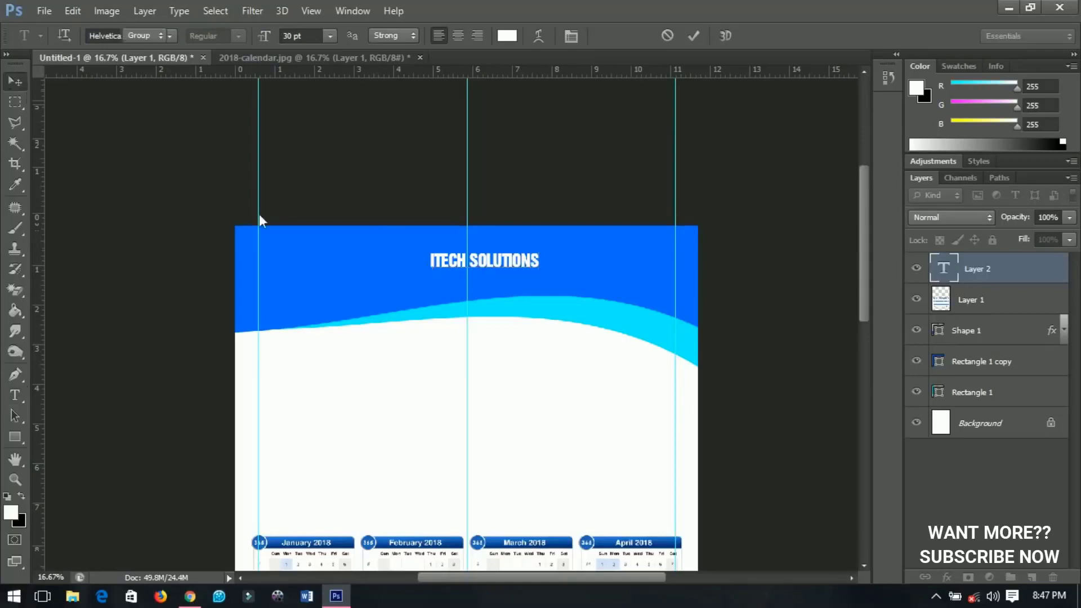
# - Scale the ITECH SOLUTIONS title to about 179% and centre it horizontally on the page
pyautogui.hotkey('ctrl', 't')
pyautogui.moveTo(542, 279); pyautogui.dragTo(581, 310)
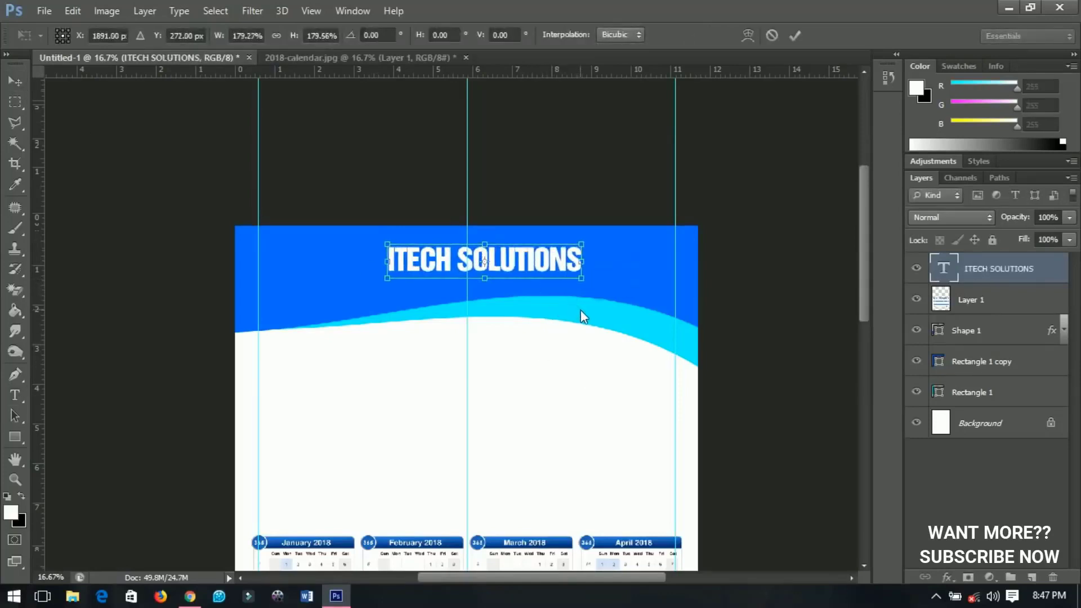
pyautogui.press('Return')
pyautogui.hotkey('ctrl', 'a')
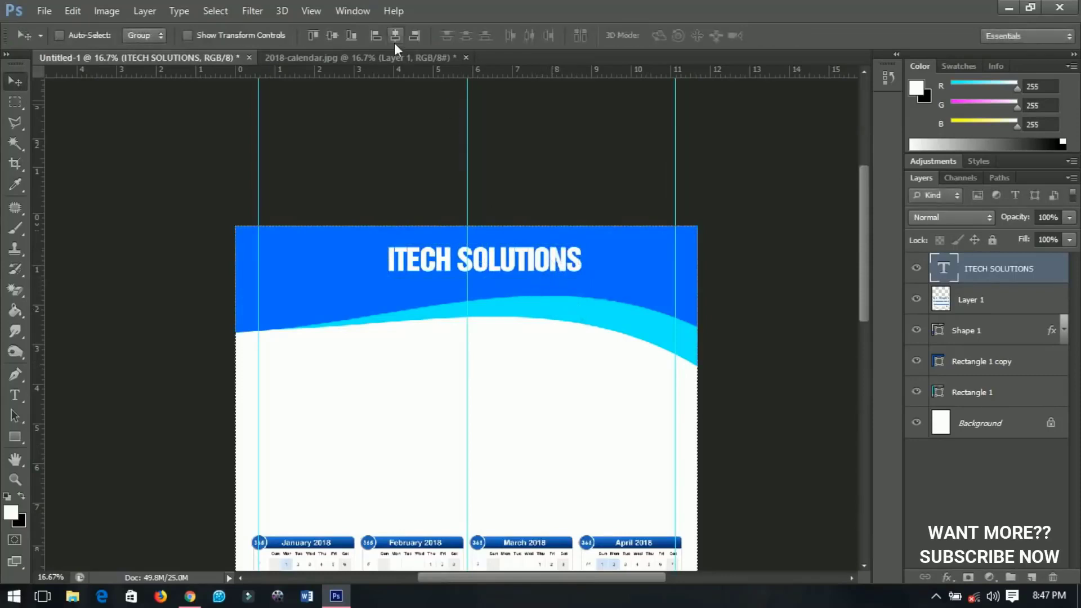
pyautogui.click(395, 35)
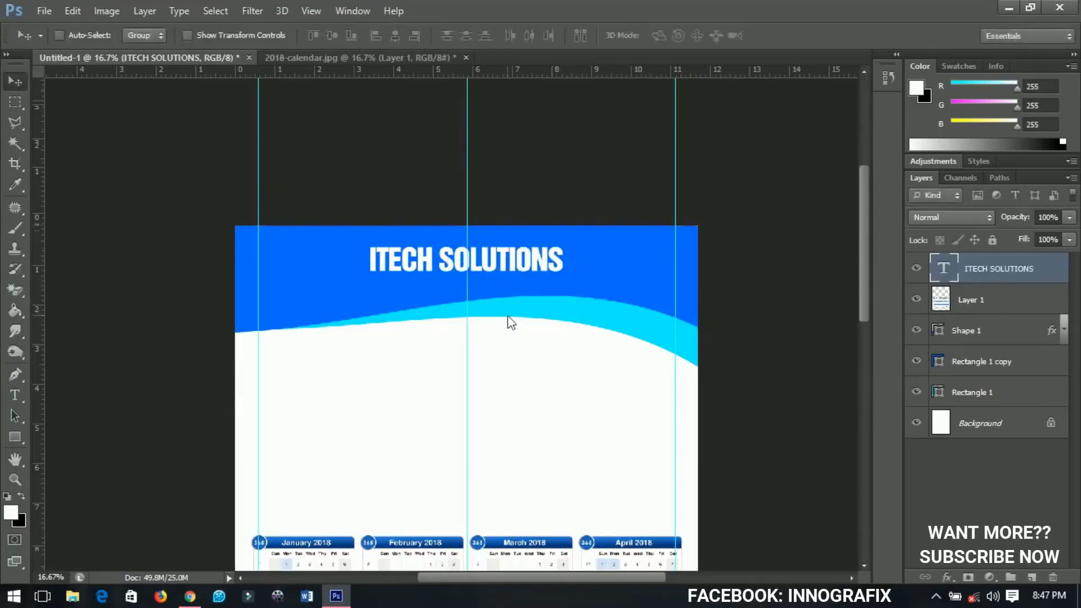
# - Duplicate the ITECH SOLUTIONS title and place the copy directly below the original in the header
pyautogui.hotkey('ctrl', '+')
pyautogui.hotkey('ctrl', '+')
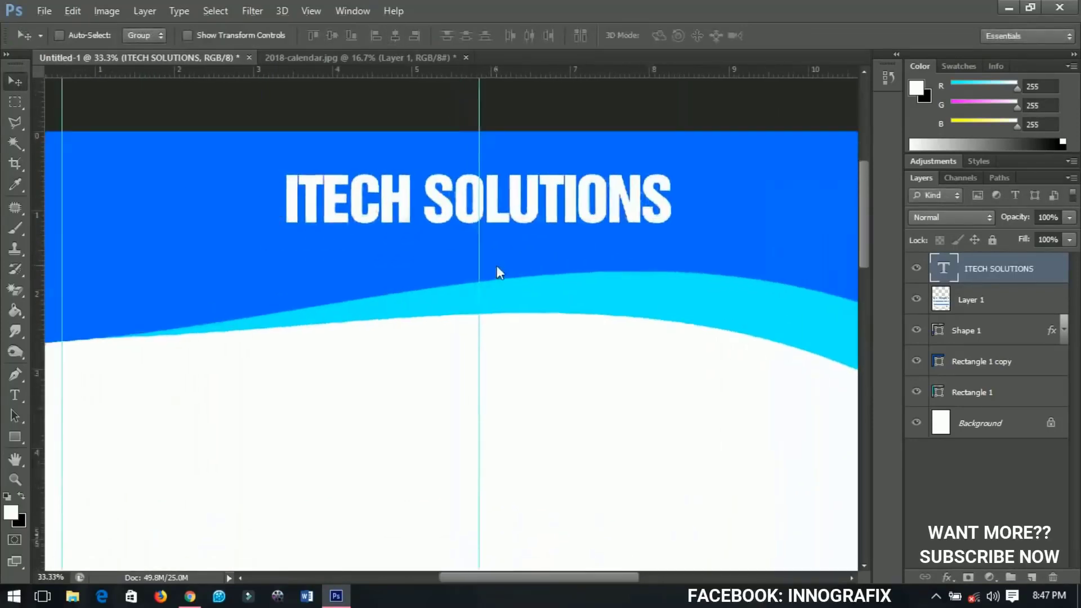
pyautogui.moveTo(499, 254); pyautogui.dragTo(510, 272)
pyautogui.hotkey('ctrl', 'j')
# - Change the font of the lower title copy to Akrobat Bold
pyautogui.doubleClick(501, 252)
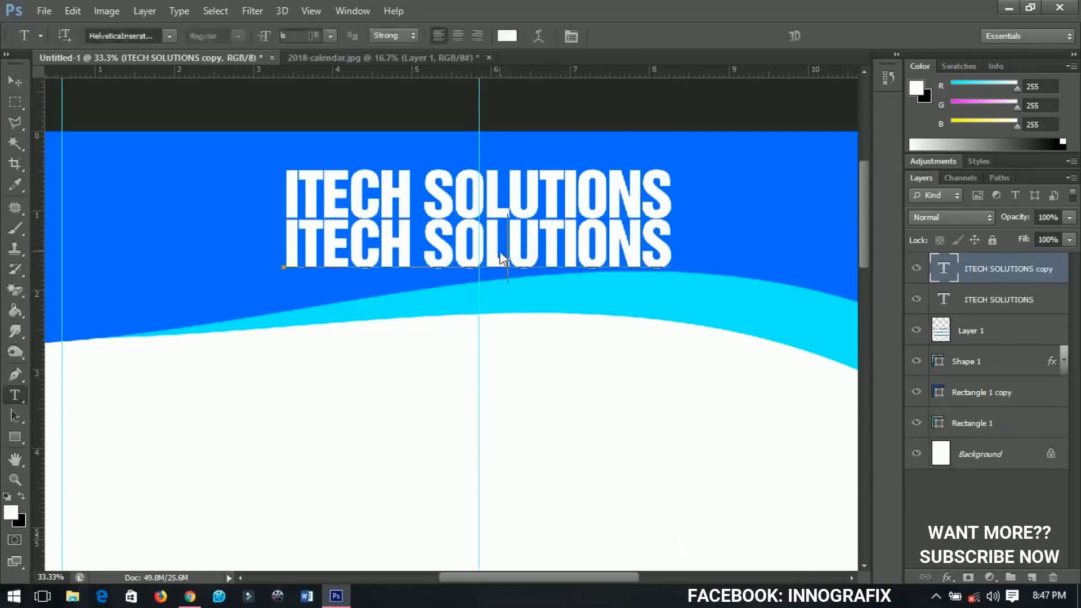
pyautogui.click(139, 41)
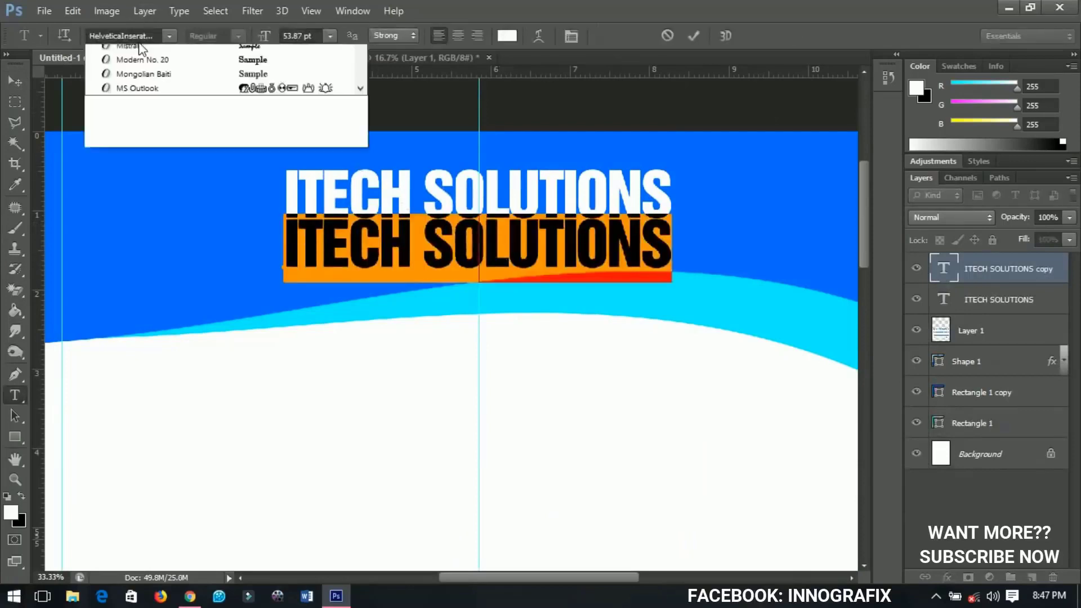
pyautogui.click(143, 33)
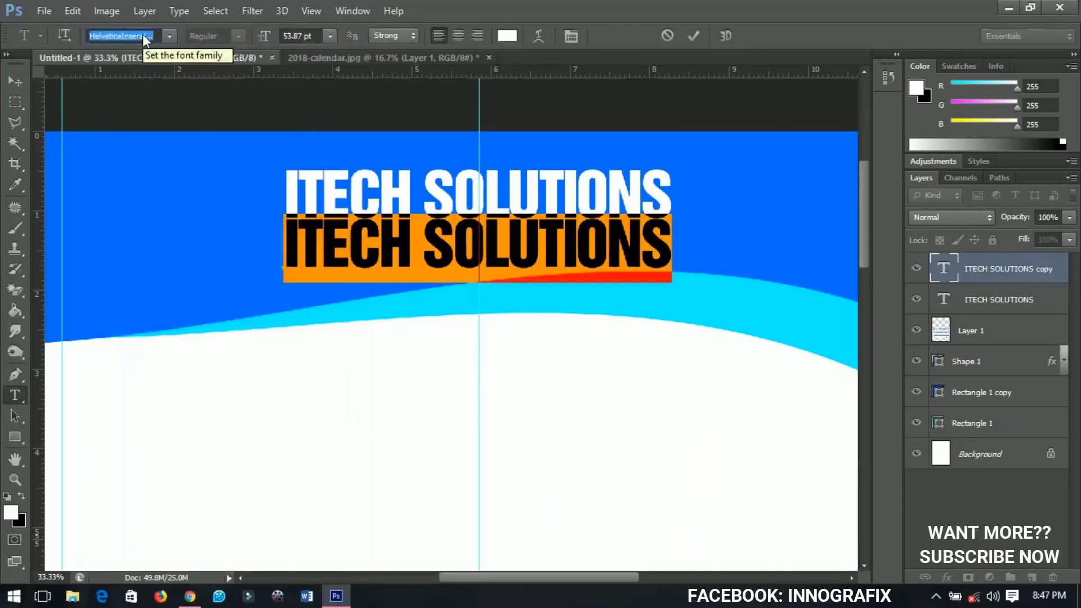
pyautogui.write('Akrobat')
pyautogui.press('Return')
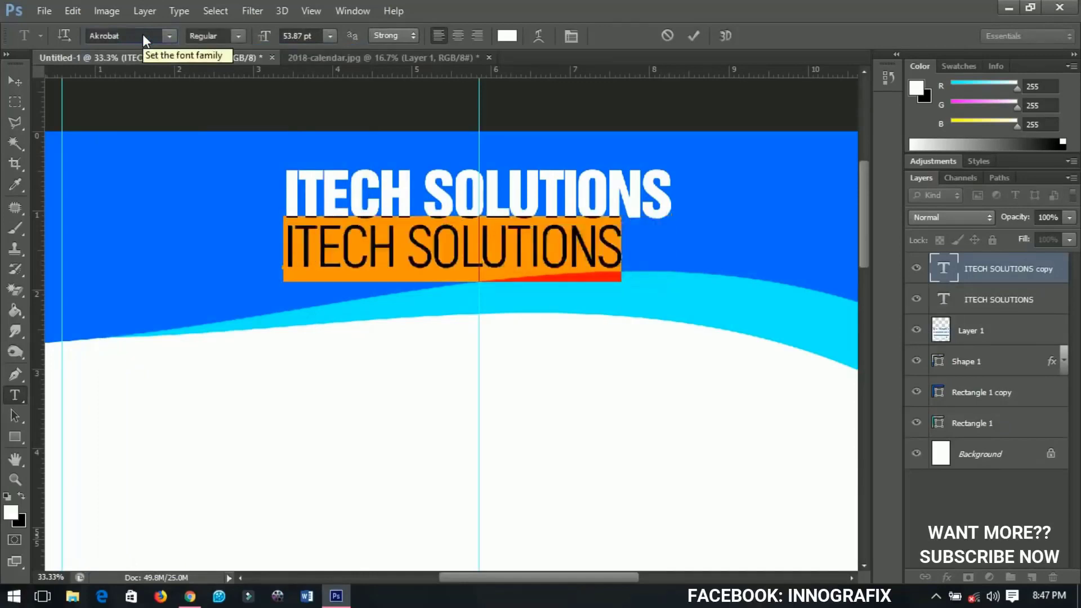
pyautogui.click(239, 36)
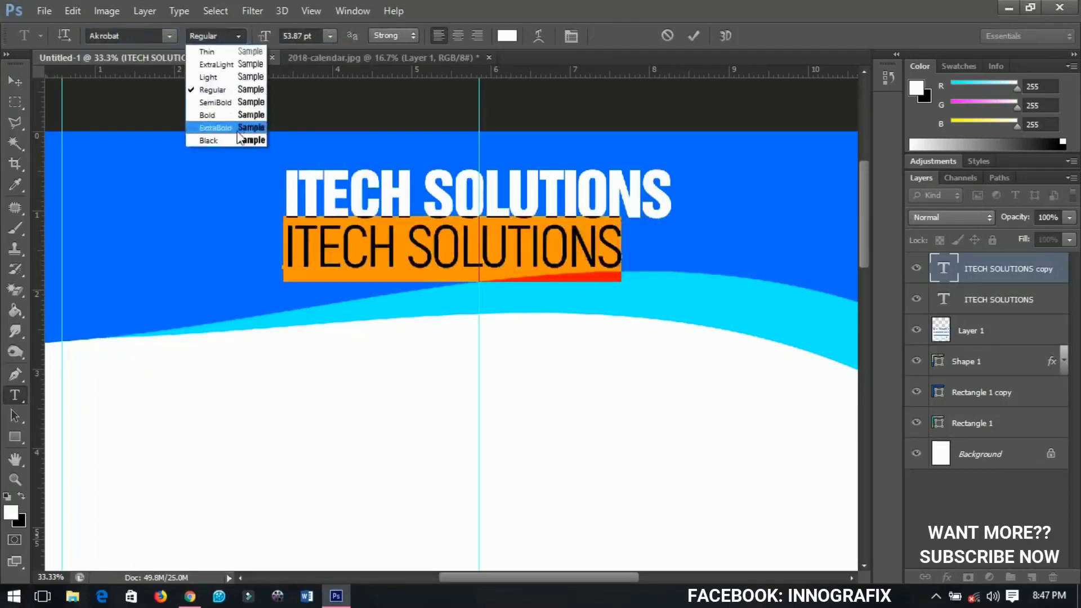
pyautogui.click(239, 116)
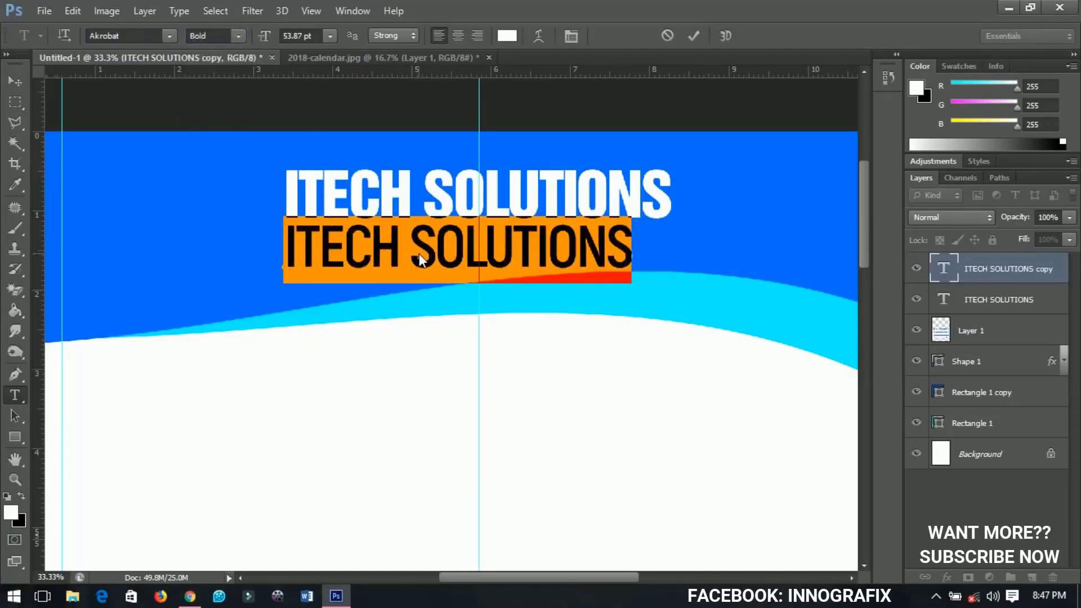
# - Replace the lower title copy's text with "Computer and Internet Website"
pyautogui.write('Comp')
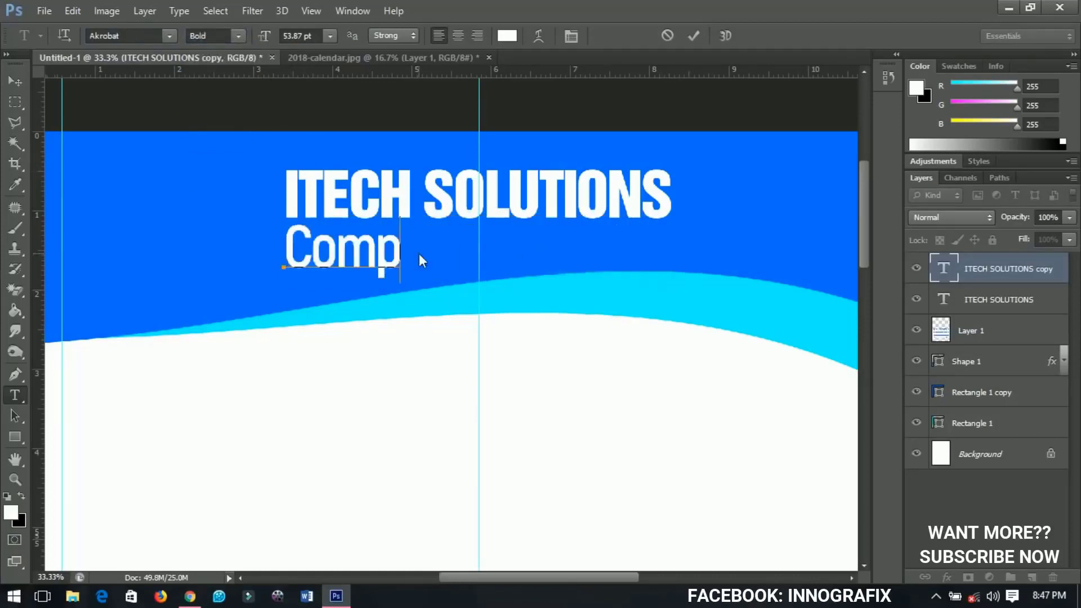
pyautogui.write('uter an')
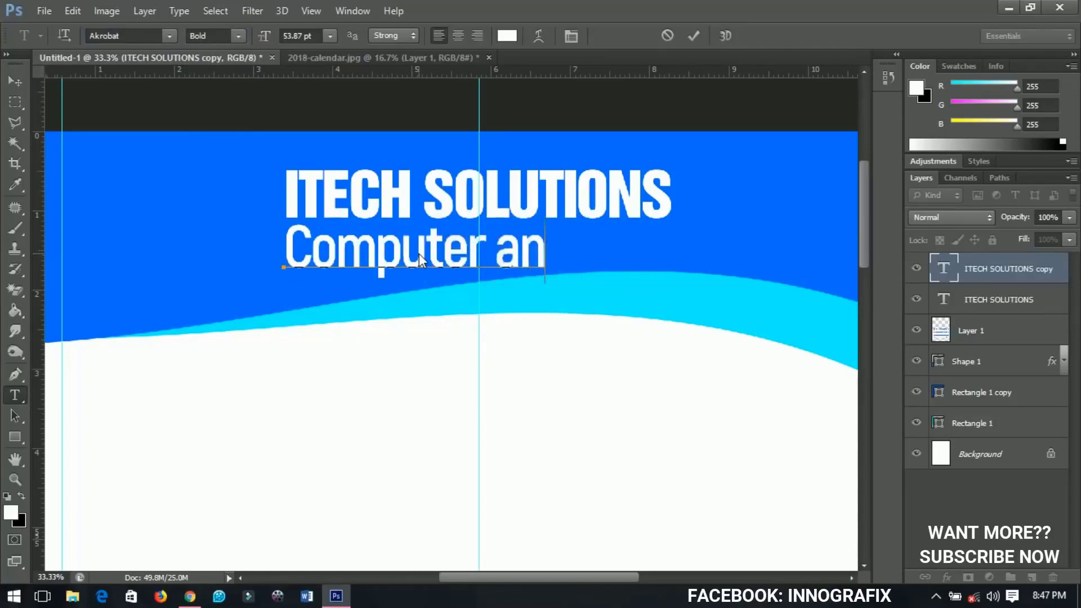
pyautogui.write('d Internet')
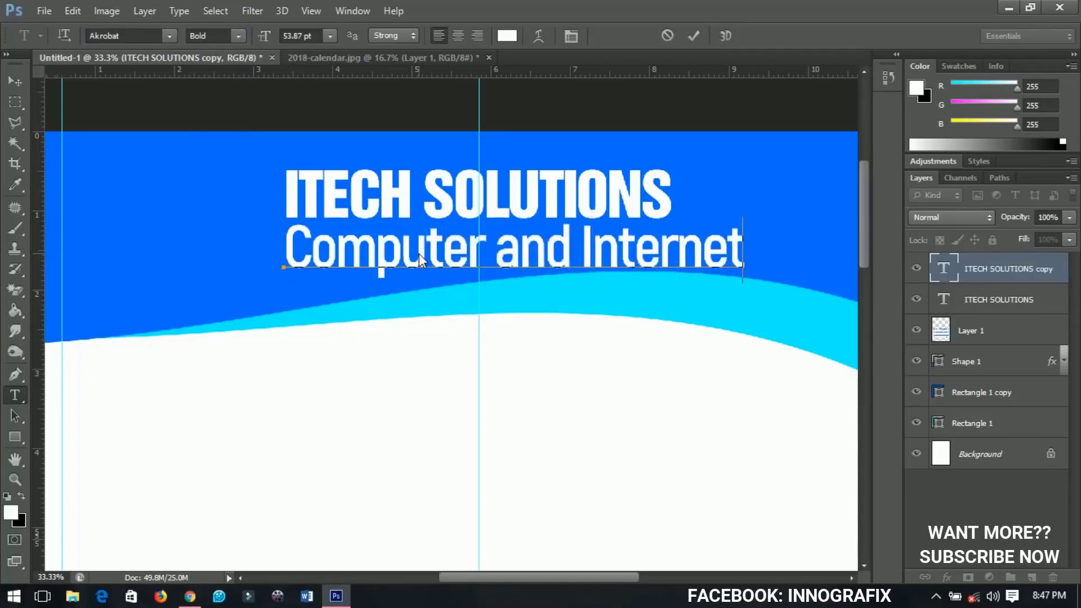
pyautogui.write(' Webs')
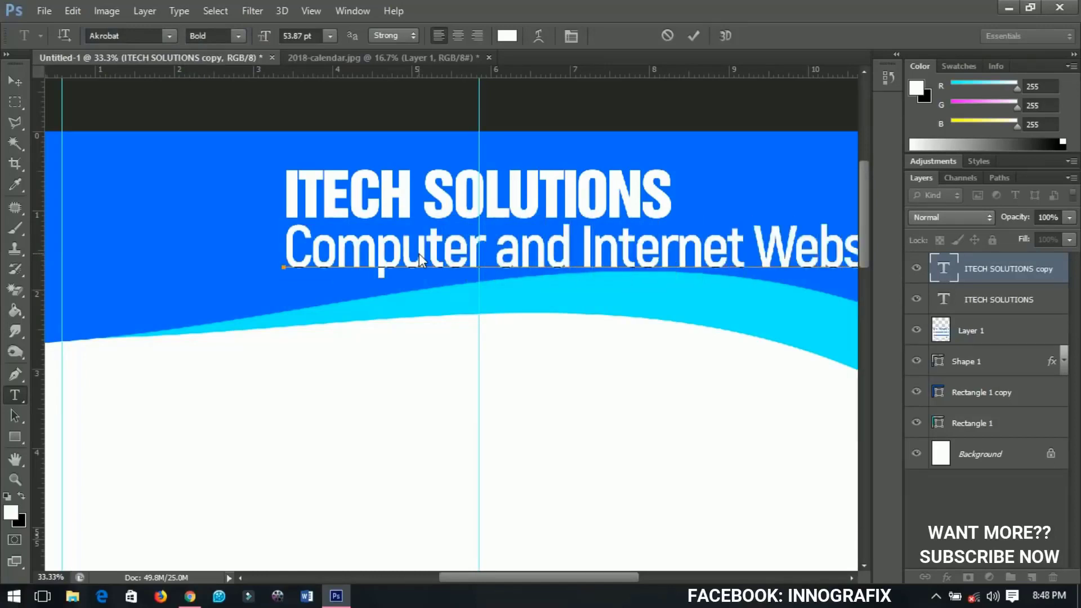
pyautogui.click(15, 82)
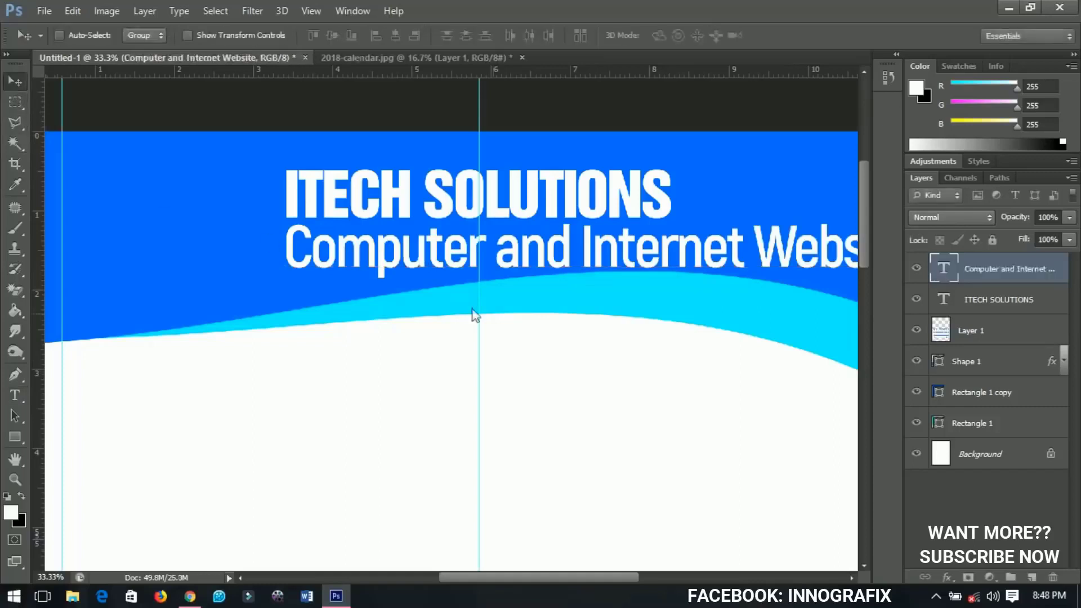
# - Scale the Computer and Internet Website line to about 78% and centre it horizontally on the page
pyautogui.hotkey('ctrl', 't')
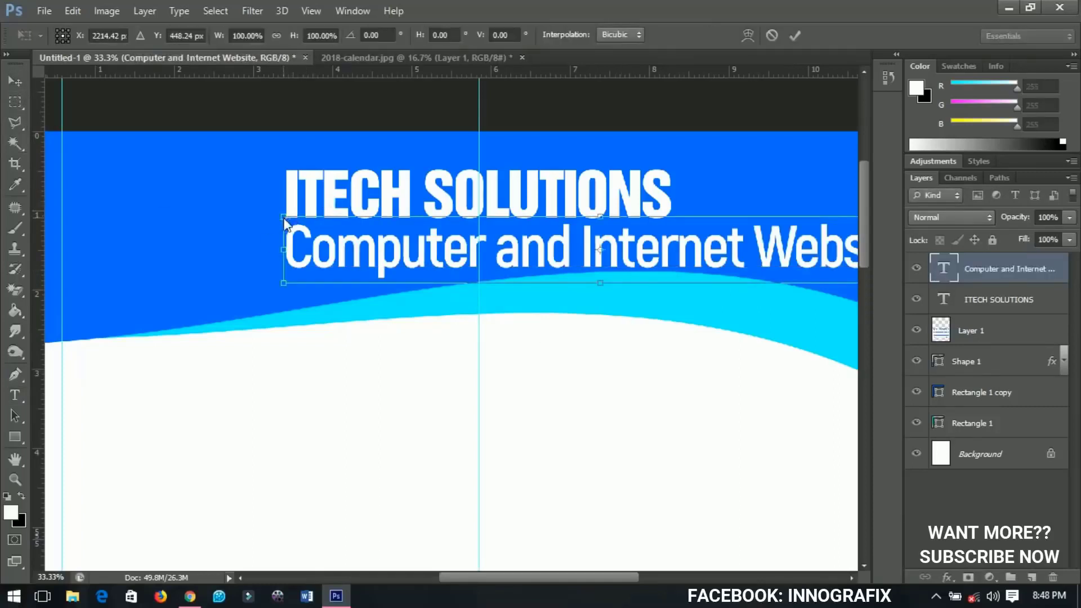
pyautogui.moveTo(285, 222); pyautogui.dragTo(355, 249)
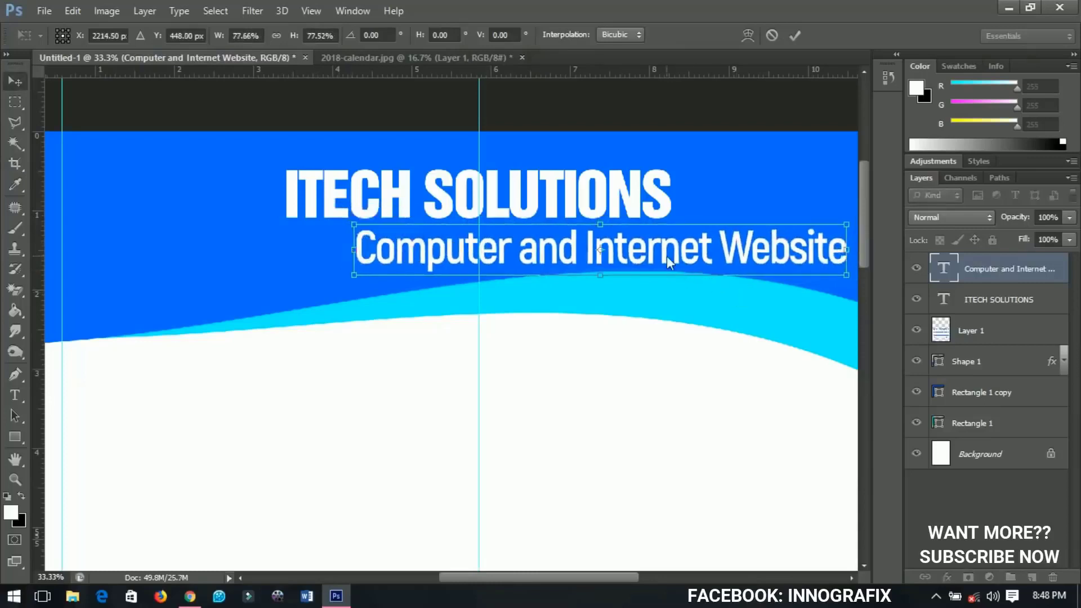
pyautogui.press('Return')
pyautogui.click(395, 35)
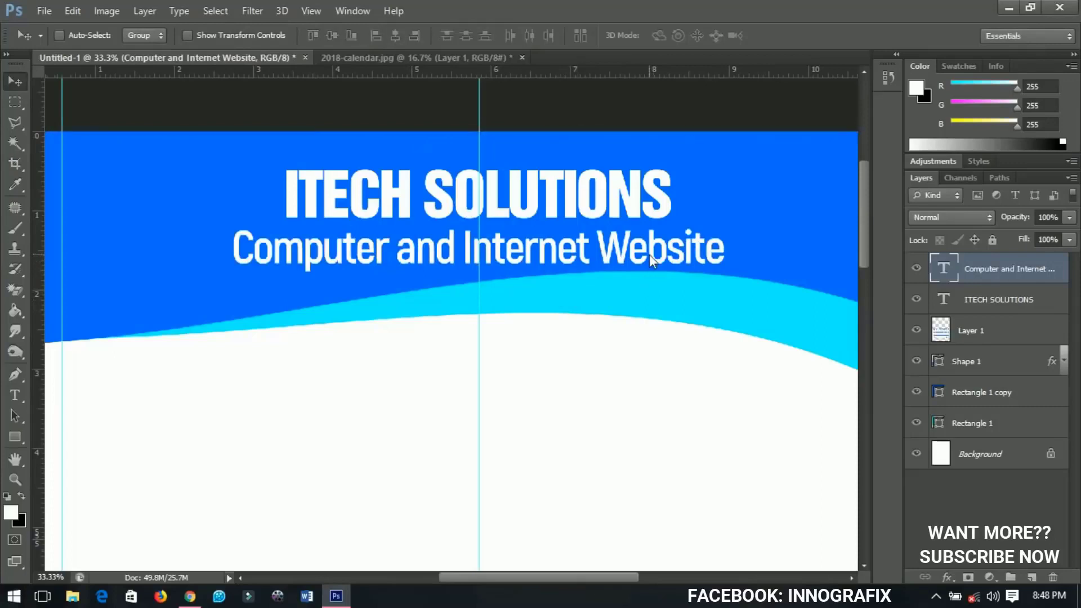
# - Shrink the Computer and Internet Website line to slightly narrower than the title and move it up about 0.1 in towards it
pyautogui.hotkey('ctrl', 't')
pyautogui.moveTo(724, 278); pyautogui.dragTo(660, 250)
pyautogui.press('Return')
pyautogui.hotkey('shift', 'Up')
pyautogui.hotkey('shift', 'Up')
pyautogui.hotkey('shift', 'Up')
pyautogui.hotkey('shift', 'Up')
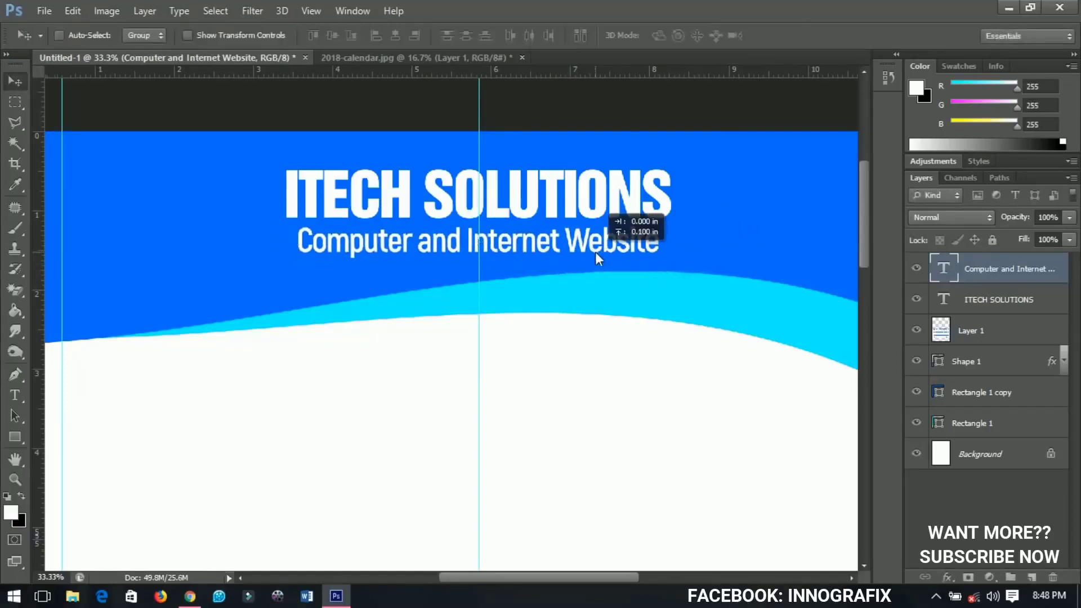
# - Nudge the Computer and Internet Website line slightly closer to the ITECH SOLUTIONS title
pyautogui.hotkey('shift', 'Up')
pyautogui.hotkey('shift', 'Up')
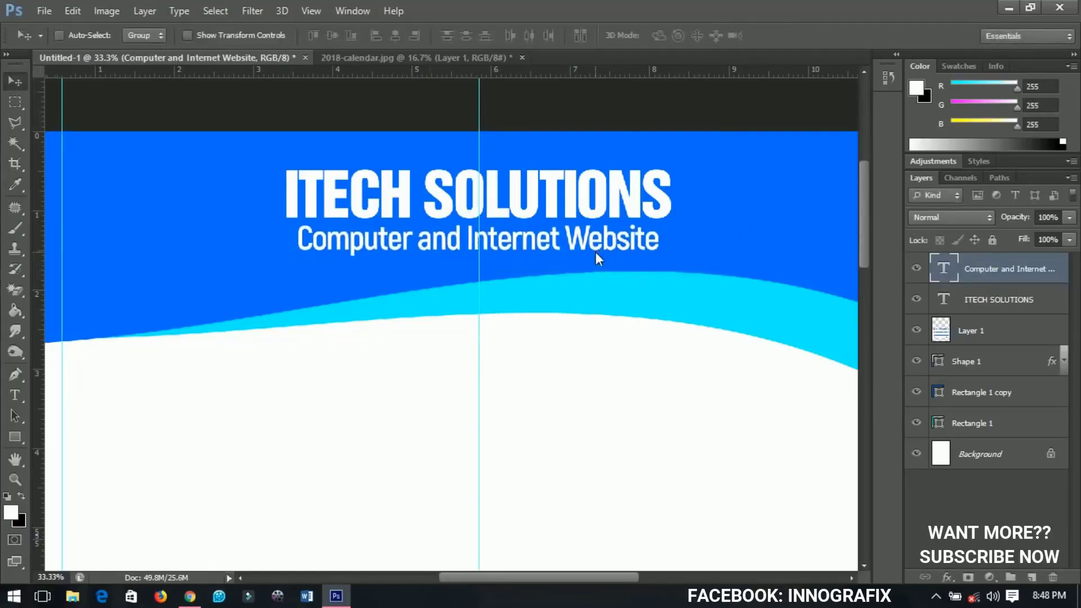
# - Add the text "2018" in the upper-right area of the blue header, using a duplicate of the ITECH SOLUTIONS title
pyautogui.hscroll(3, 596, 259)
pyautogui.click(974, 299)
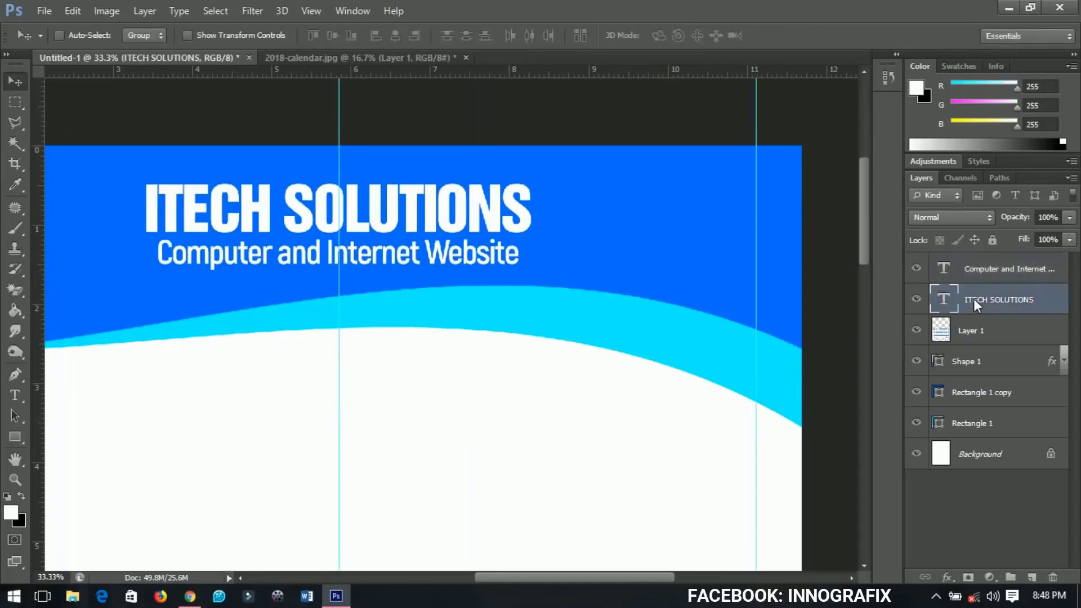
pyautogui.hotkey('ctrl', 'j')
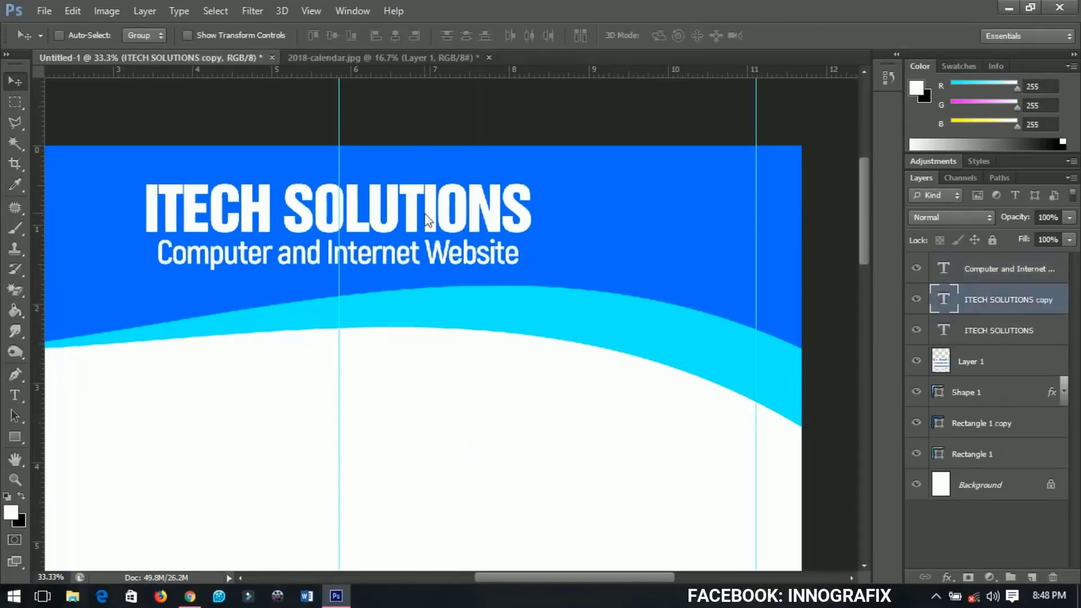
pyautogui.moveTo(429, 221); pyautogui.dragTo(683, 319)
pyautogui.press('t')
pyautogui.tripleClick(678, 302)
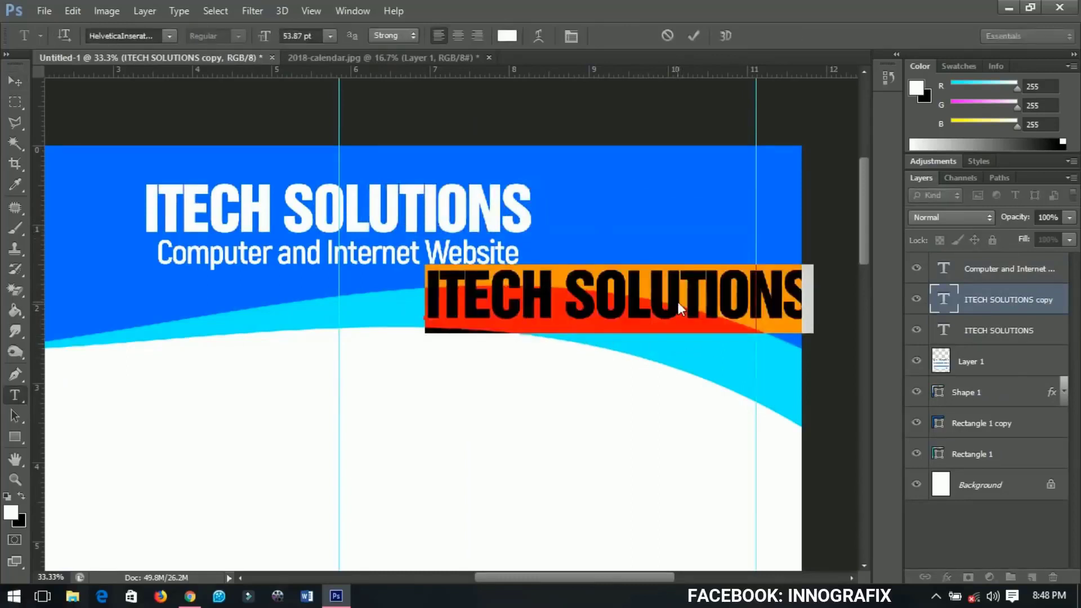
pyautogui.write('2018')
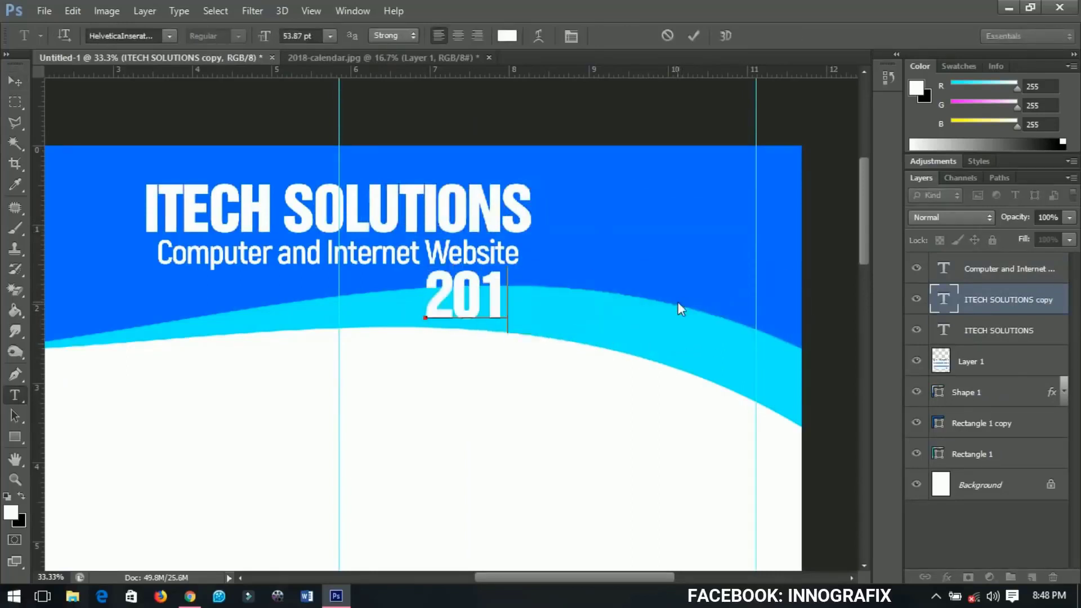
pyautogui.click(16, 82)
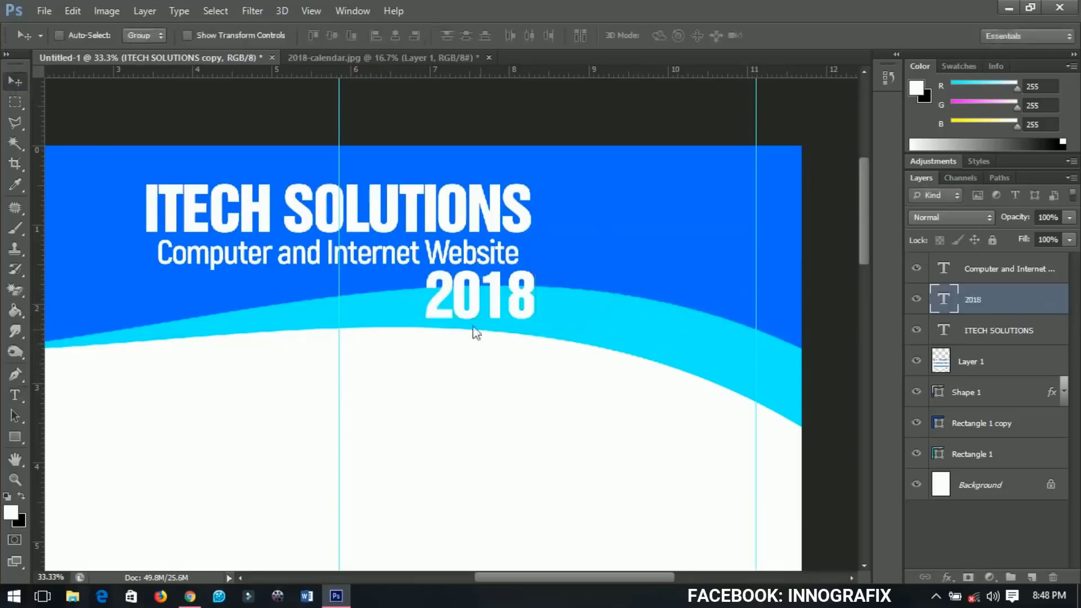
pyautogui.moveTo(473, 327); pyautogui.dragTo(708, 217)
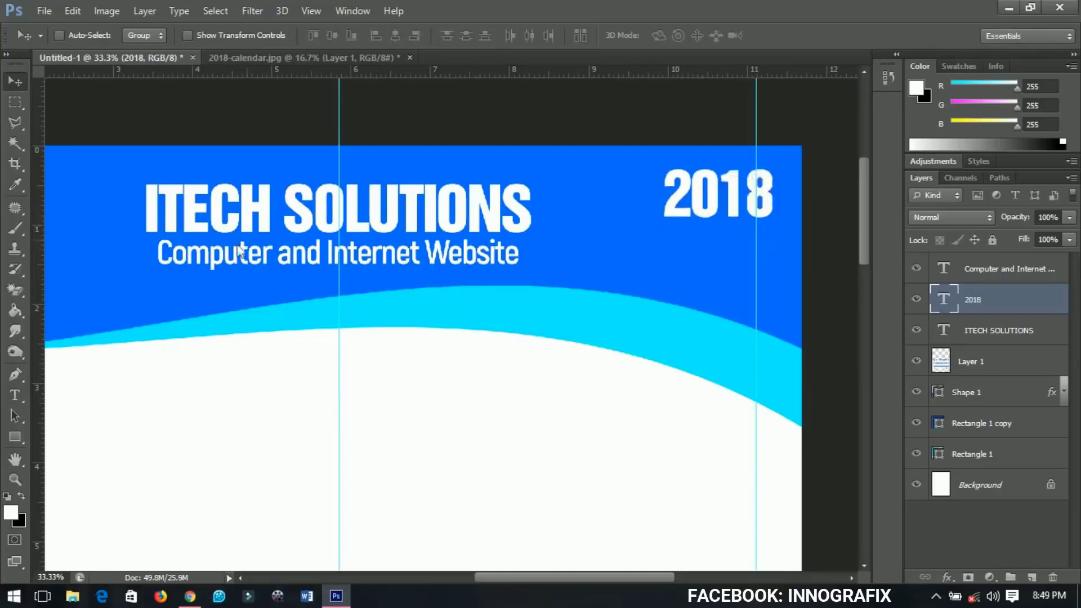
# - Duplicate the Computer and Internet Website line and replace the copy's text with "CALENDAR"
pyautogui.rightClick(398, 259)
pyautogui.click(437, 269)
pyautogui.hotkey('ctrl', 'j')
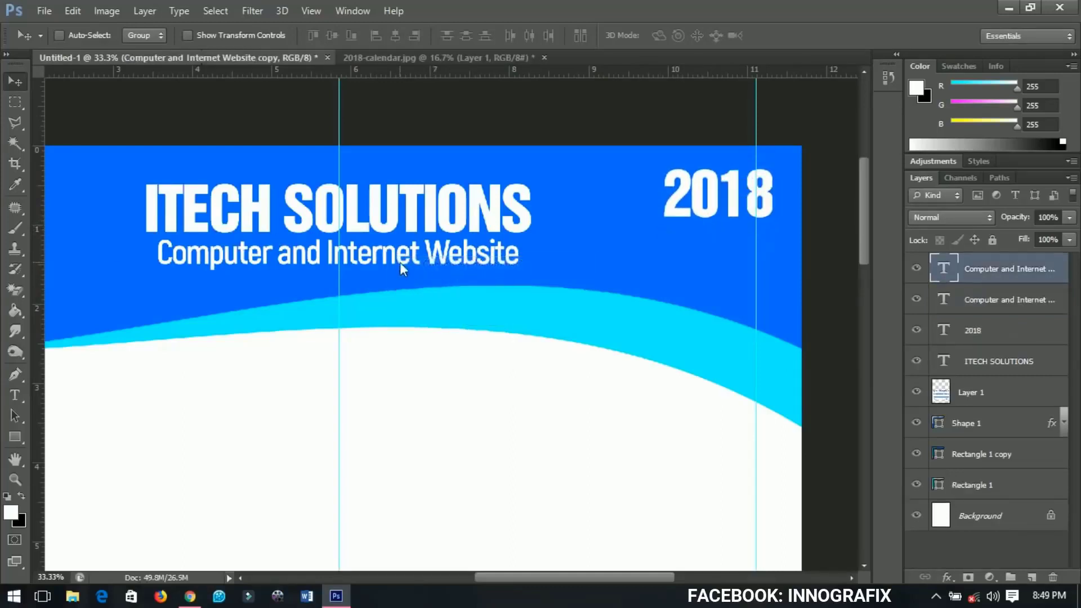
pyautogui.moveTo(400, 262); pyautogui.dragTo(737, 265)
pyautogui.doubleClick(704, 259)
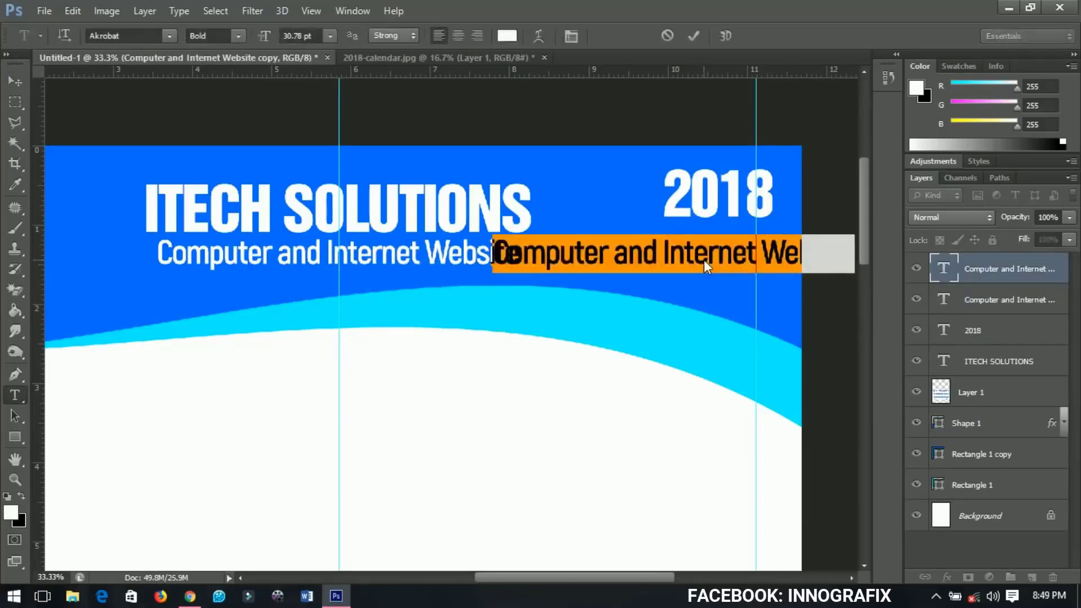
pyautogui.write('CALENDAR')
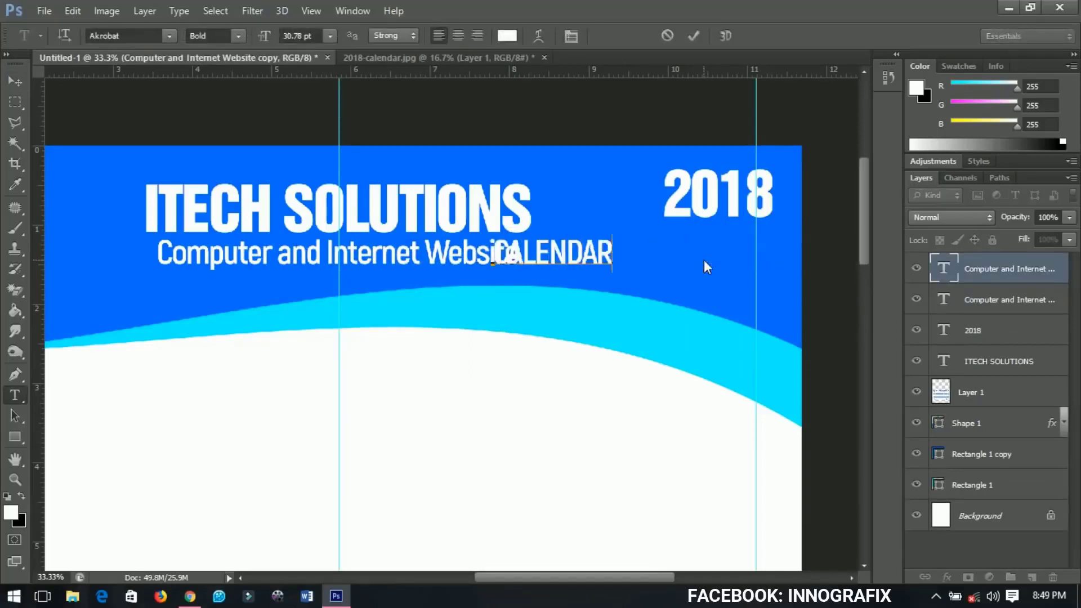
# - Place the CALENDAR text directly below 2018 and nudge it right to align the two
pyautogui.click(15, 81)
pyautogui.moveTo(526, 278); pyautogui.dragTo(693, 258)
pyautogui.press('Right')
pyautogui.press('Right')
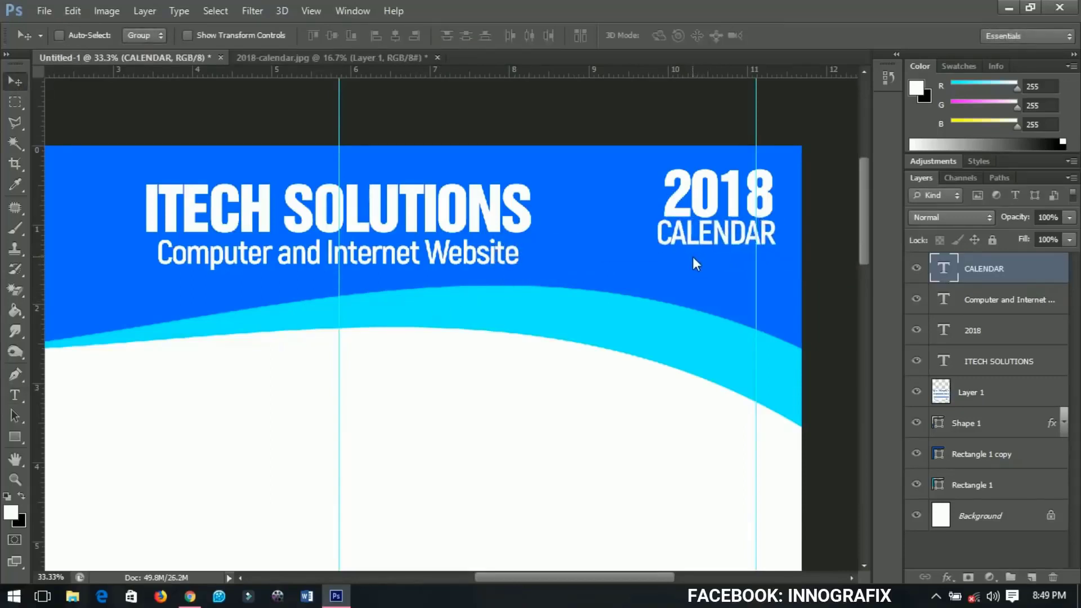
pyautogui.press('Right')
pyautogui.press('Right')
# - Draw a white rounded rectangle with 50 px radius, about 587 x 681 px, from the header's left guide, overlapping the page's top edge
pyautogui.hscroll(-10, 207, 321)
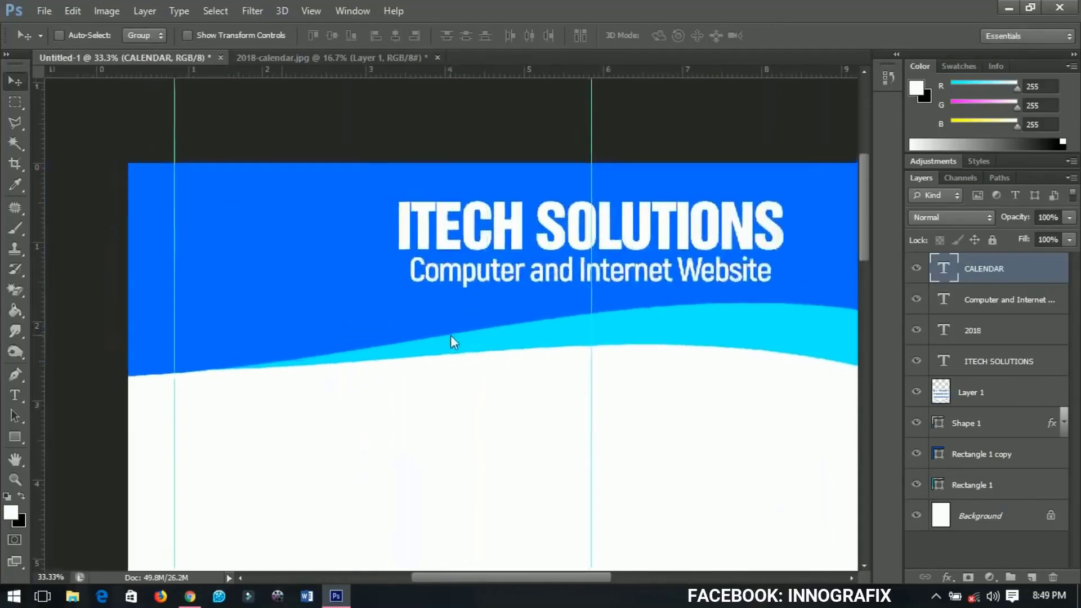
pyautogui.click(15, 438)
pyautogui.click(68, 450)
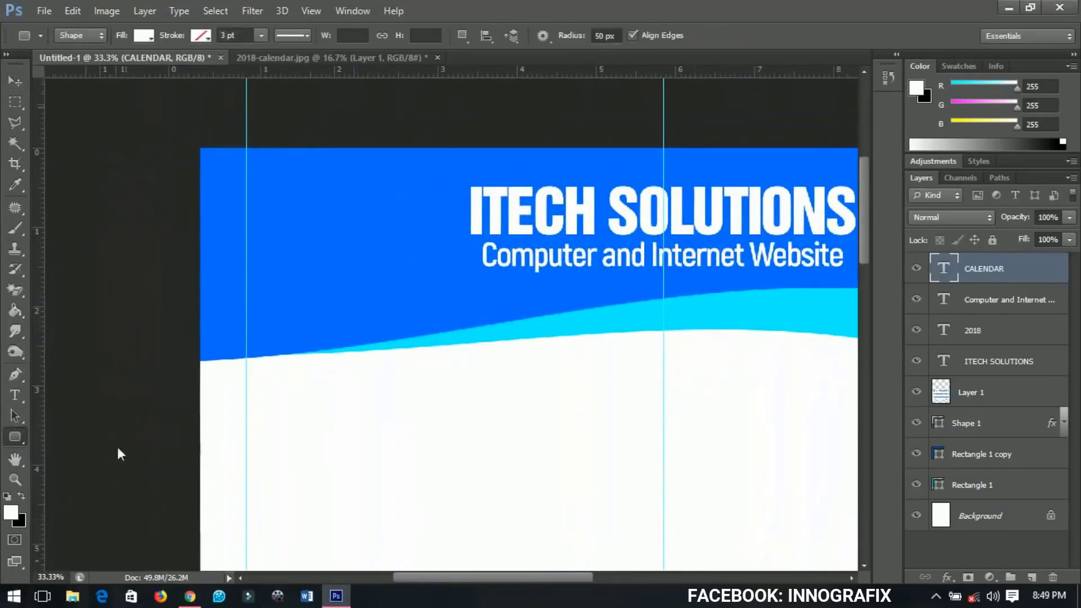
pyautogui.moveTo(249, 141); pyautogui.dragTo(400, 319)
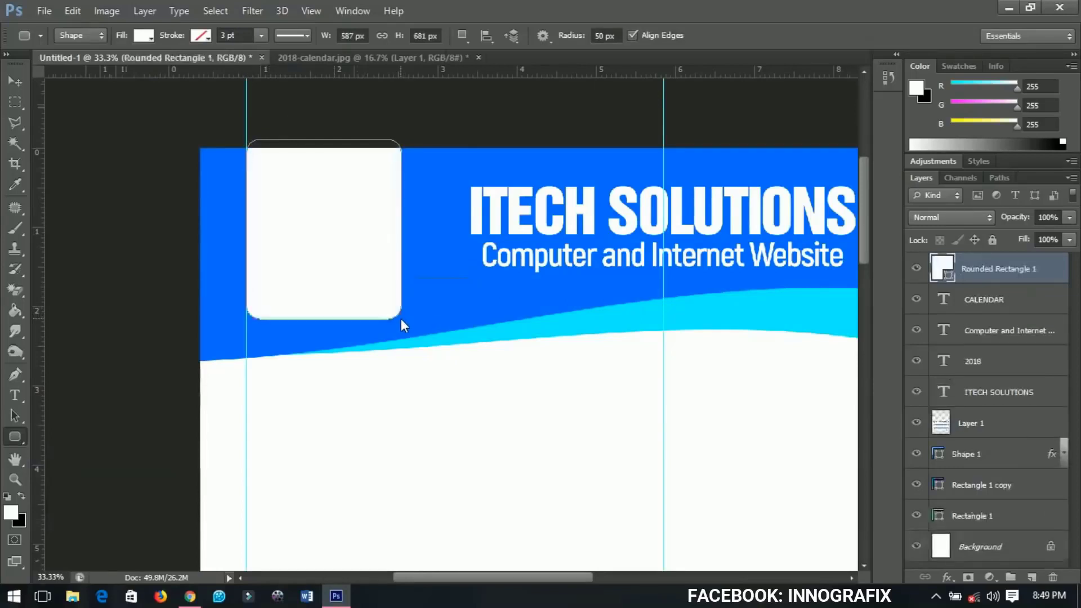
pyautogui.click(15, 82)
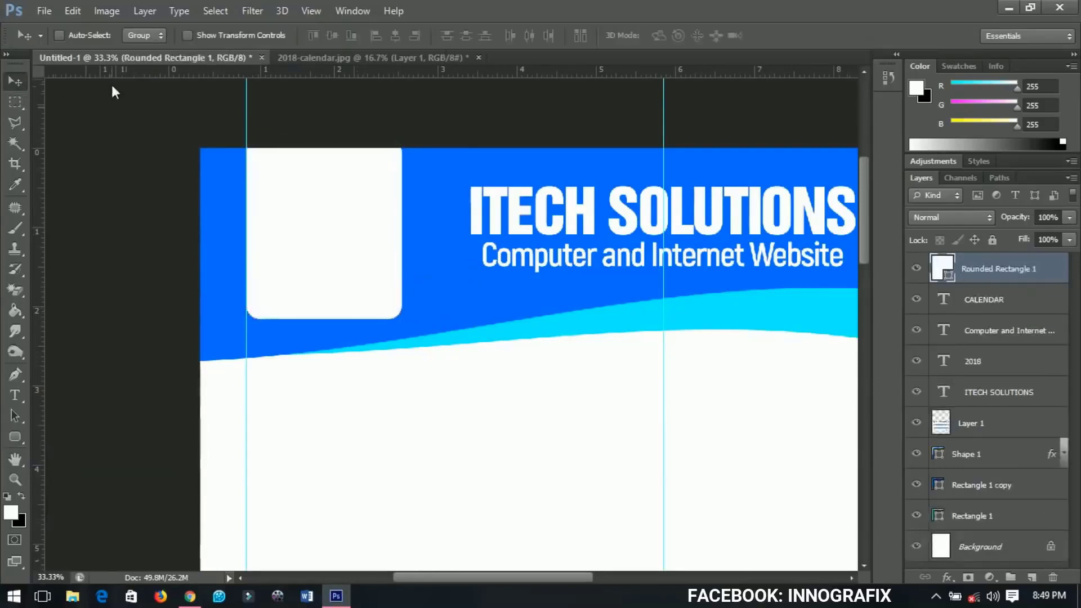
# - Place the logo 2 png image, scaled to about 52%, on the white rounded rectangle
pyautogui.click(42, 11)
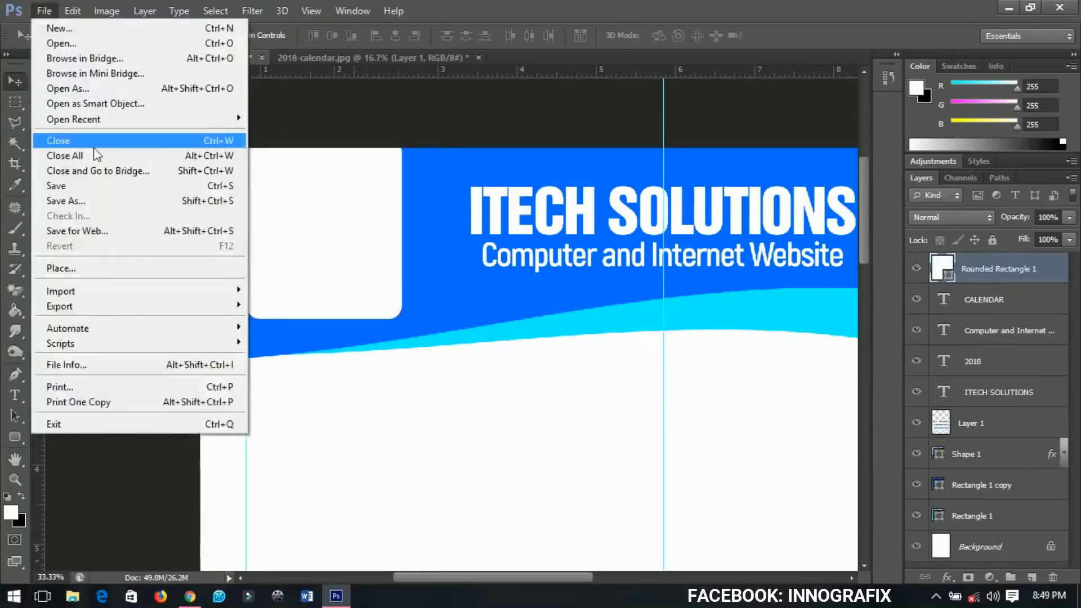
pyautogui.click(79, 270)
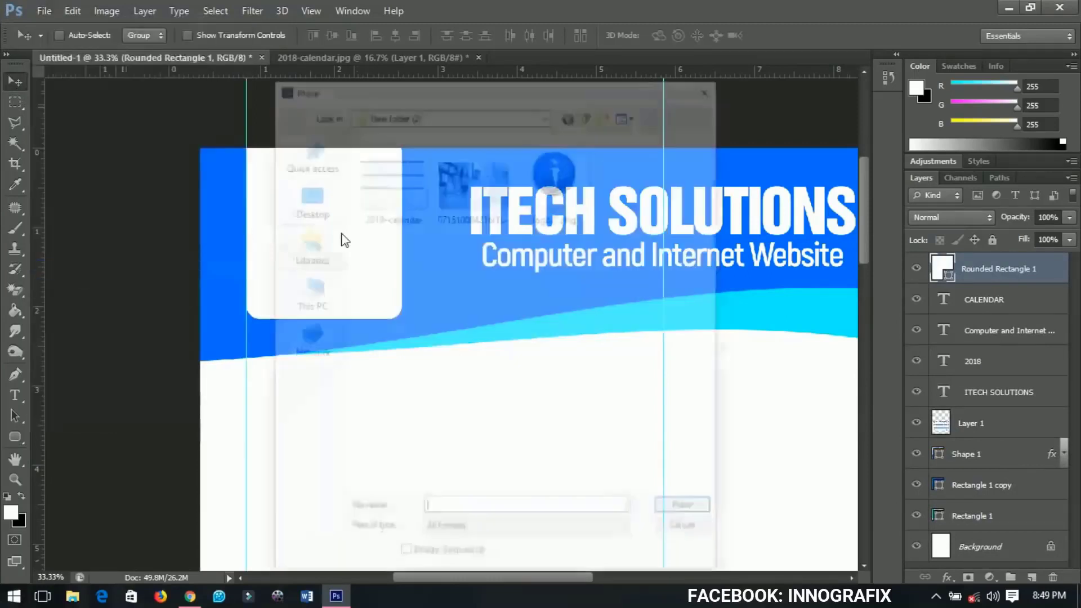
pyautogui.click(555, 202)
pyautogui.click(690, 510)
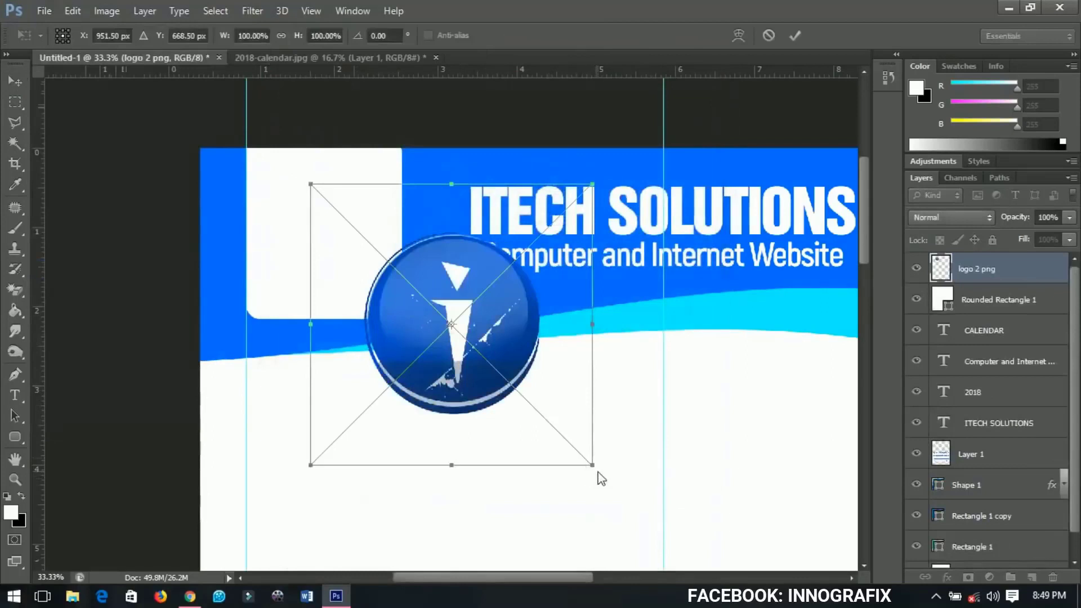
pyautogui.moveTo(599, 473); pyautogui.dragTo(542, 393)
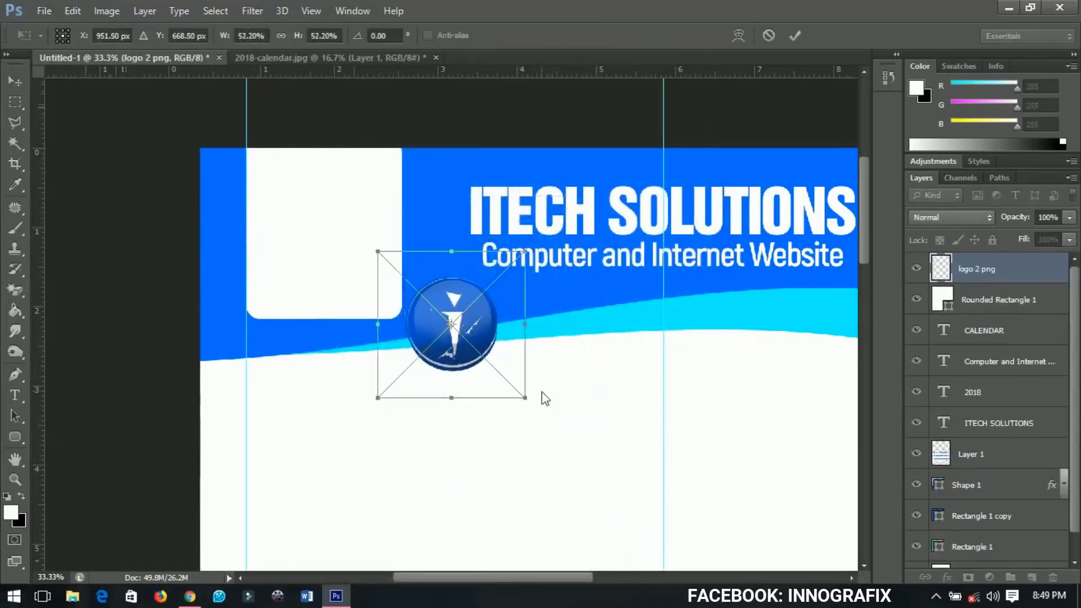
pyautogui.press('Return')
pyautogui.moveTo(574, 434); pyautogui.dragTo(435, 357)
# - Narrow the white rounded rectangle from its right side so the logo sits centred across its width
pyautogui.rightClick(380, 292)
pyautogui.click(434, 304)
pyautogui.hotkey('ctrl', 't')
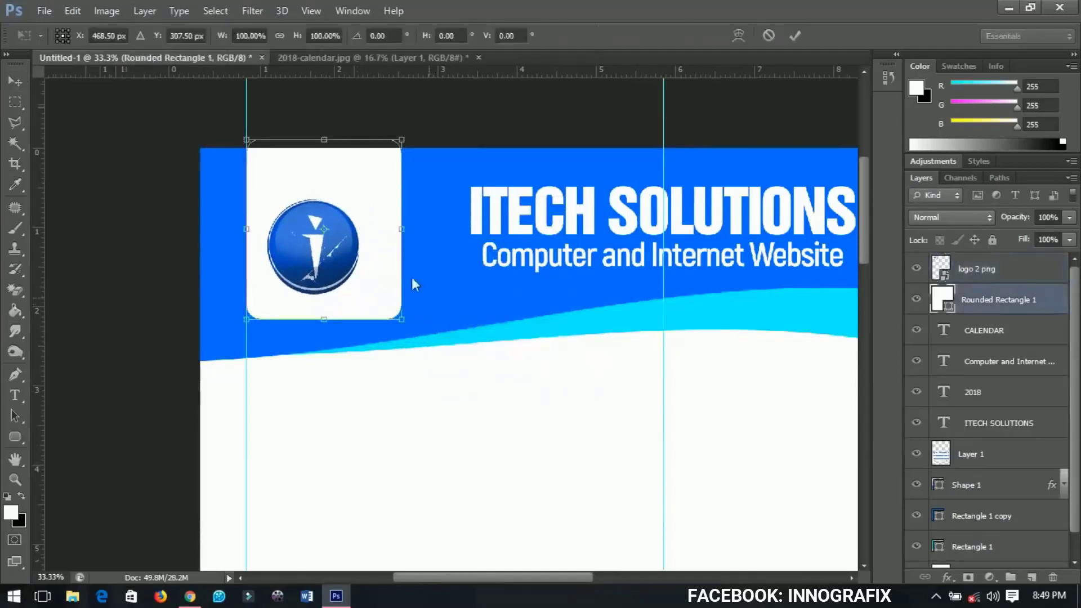
pyautogui.moveTo(402, 229); pyautogui.dragTo(377, 246)
pyautogui.press('Return')
# - Examine the whole calendar page, including the header, the empty picture area, the month grids and the footer
pyautogui.scroll(-3, 338, 265)
pyautogui.scroll(5, 344, 282)
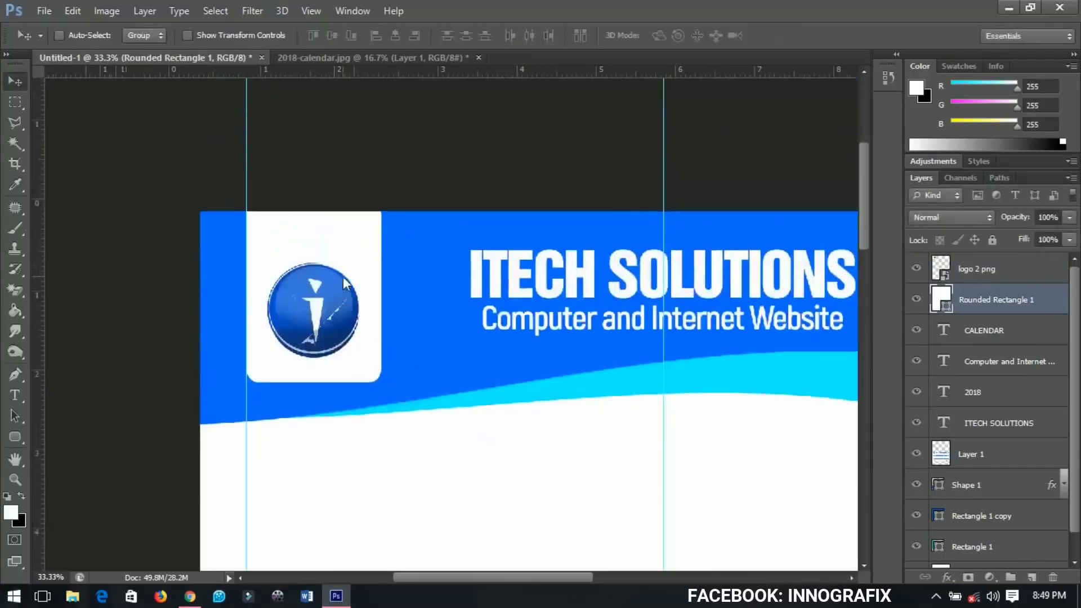
pyautogui.scroll(-5, 346, 283)
pyautogui.scroll(-3, 403, 292)
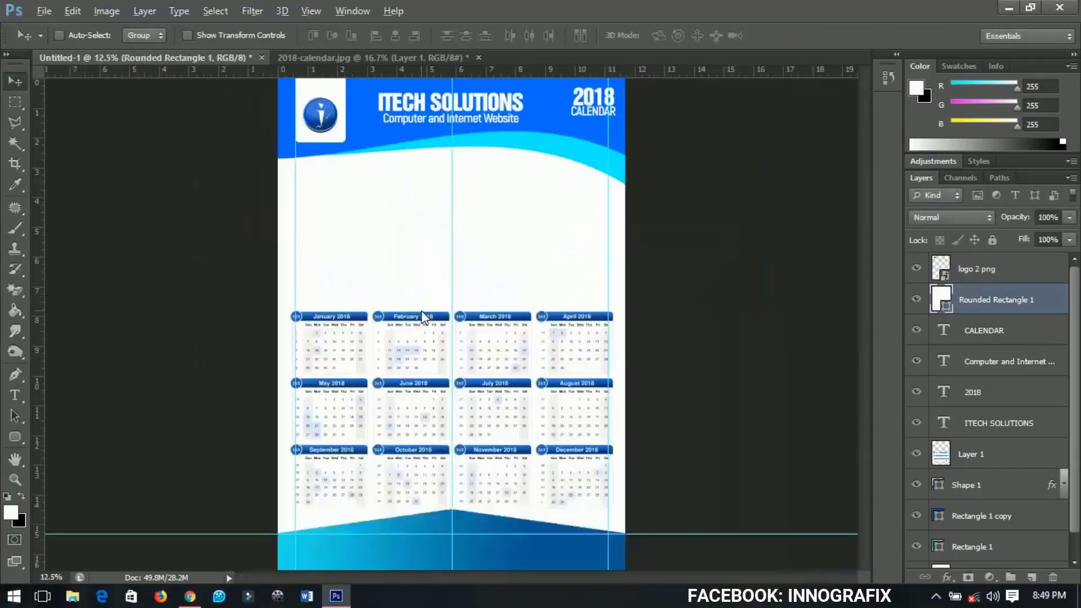
pyautogui.scroll(-1, 424, 303)
pyautogui.scroll(1, 423, 305)
pyautogui.scroll(1, 437, 276)
pyautogui.scroll(3, 437, 234)
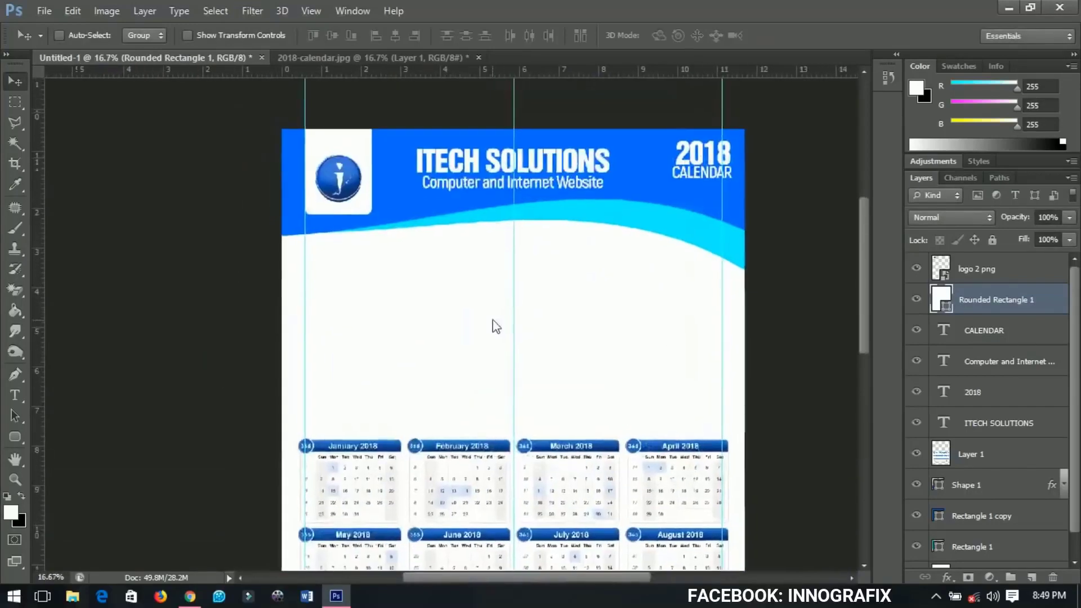
pyautogui.scroll(-2, 503, 326)
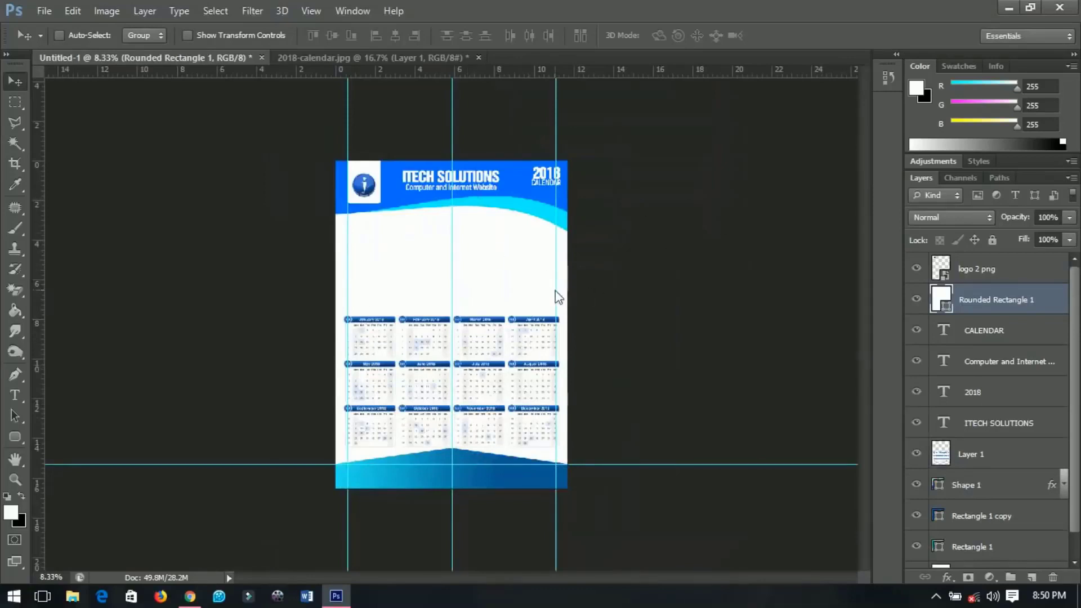
pyautogui.scroll(2, 487, 255)
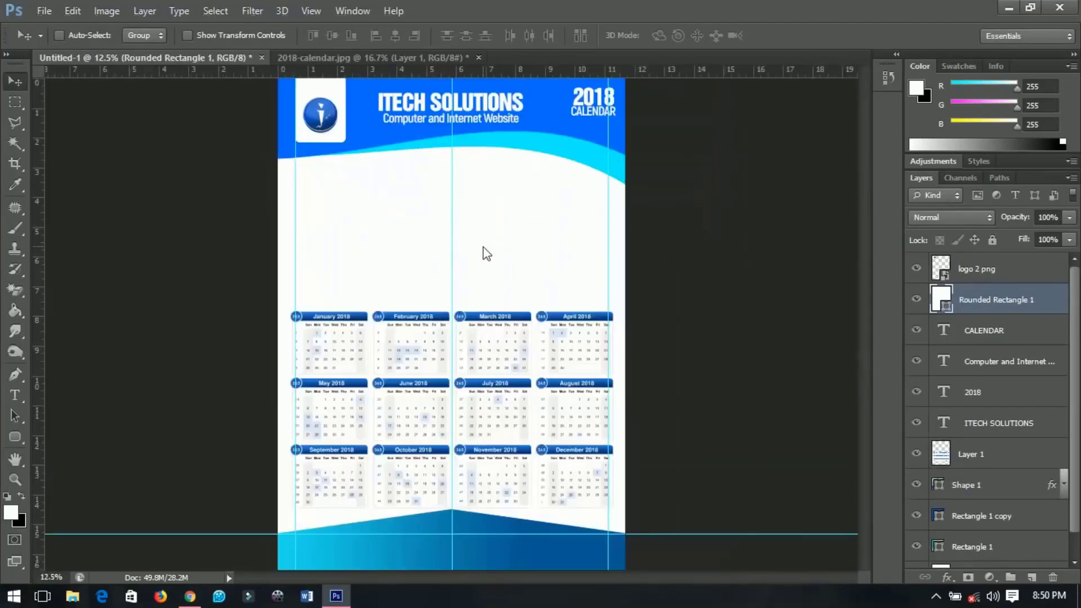
pyautogui.scroll(-1, 1020, 504)
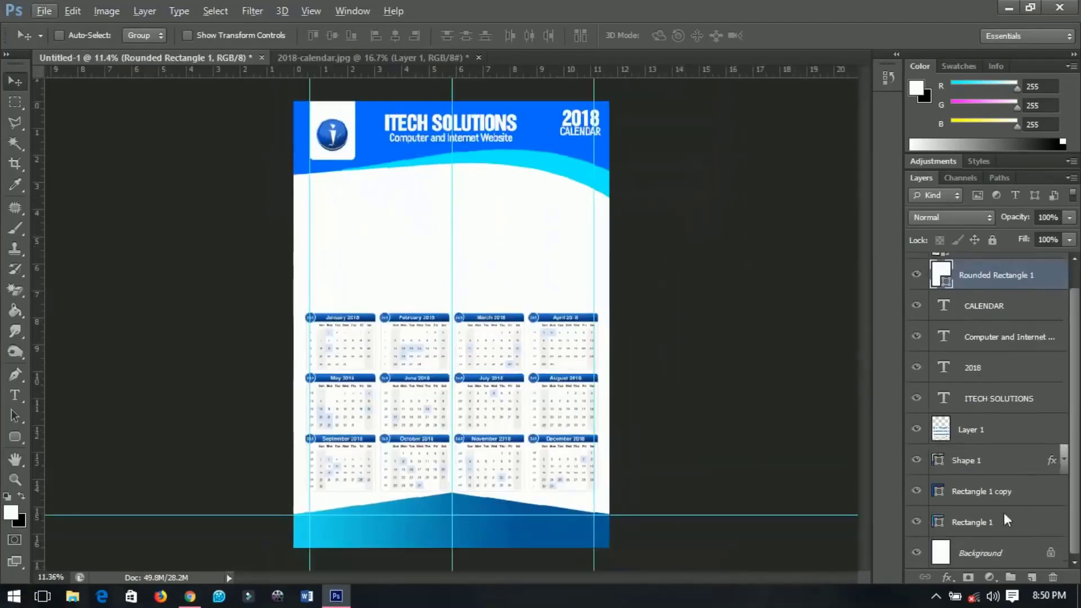
pyautogui.click(986, 523)
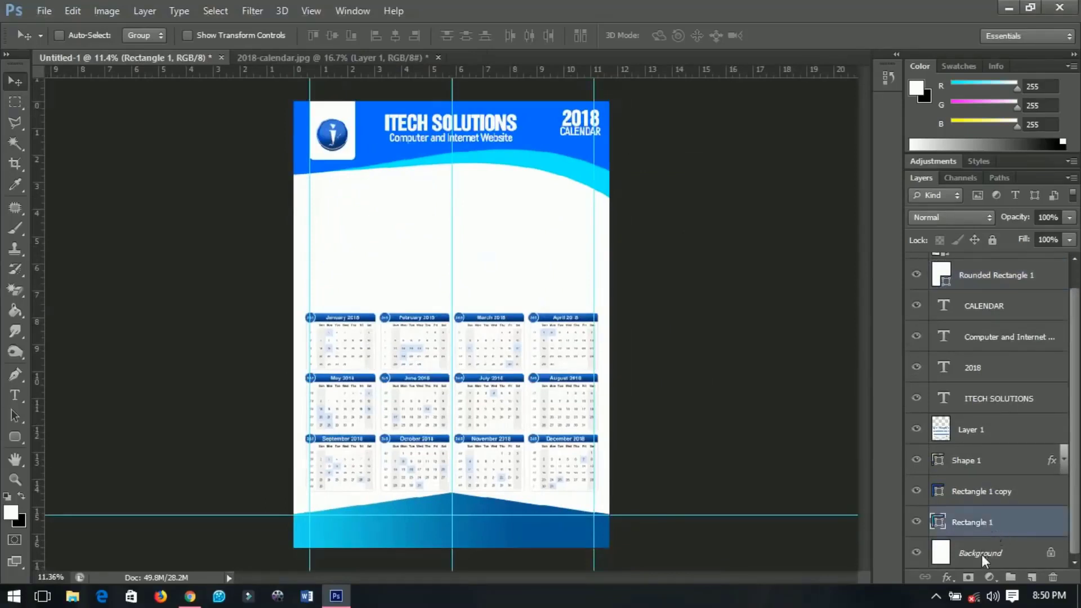
pyautogui.click(984, 554)
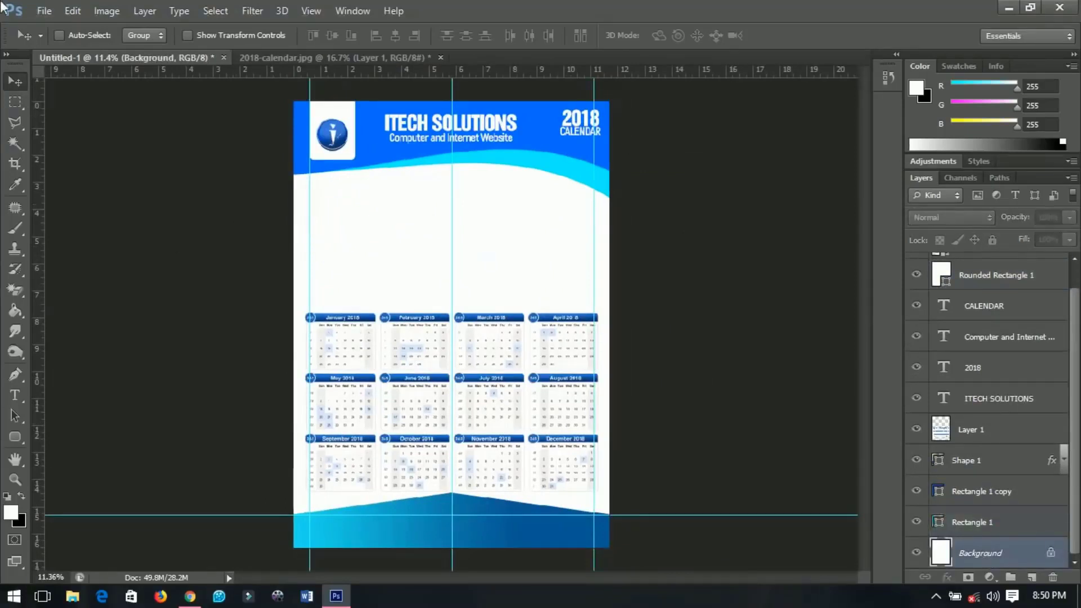
pyautogui.click(44, 10)
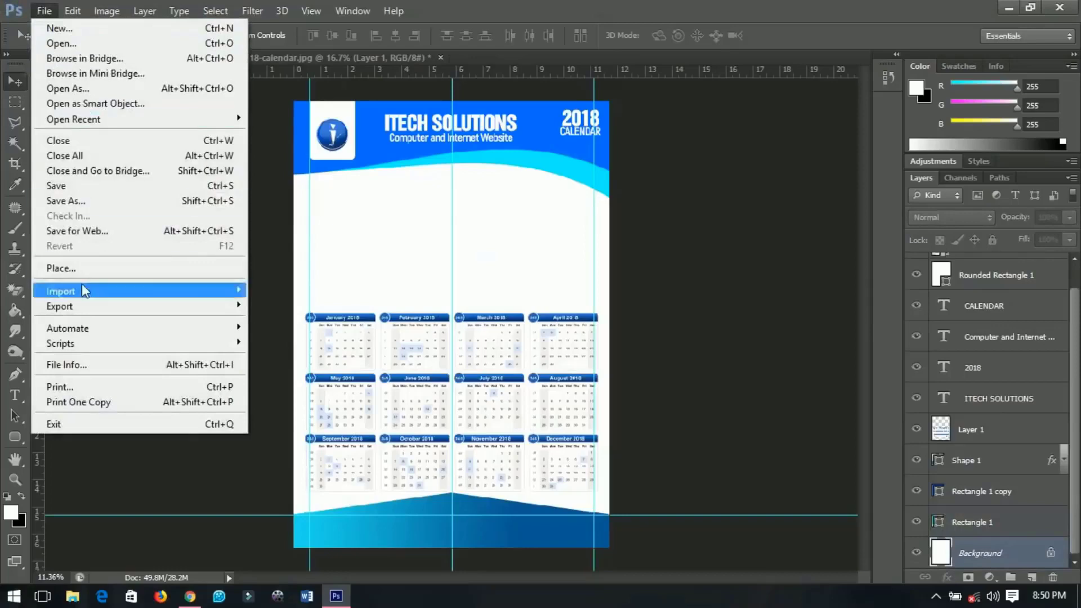
pyautogui.click(202, 269)
pyautogui.click(483, 198)
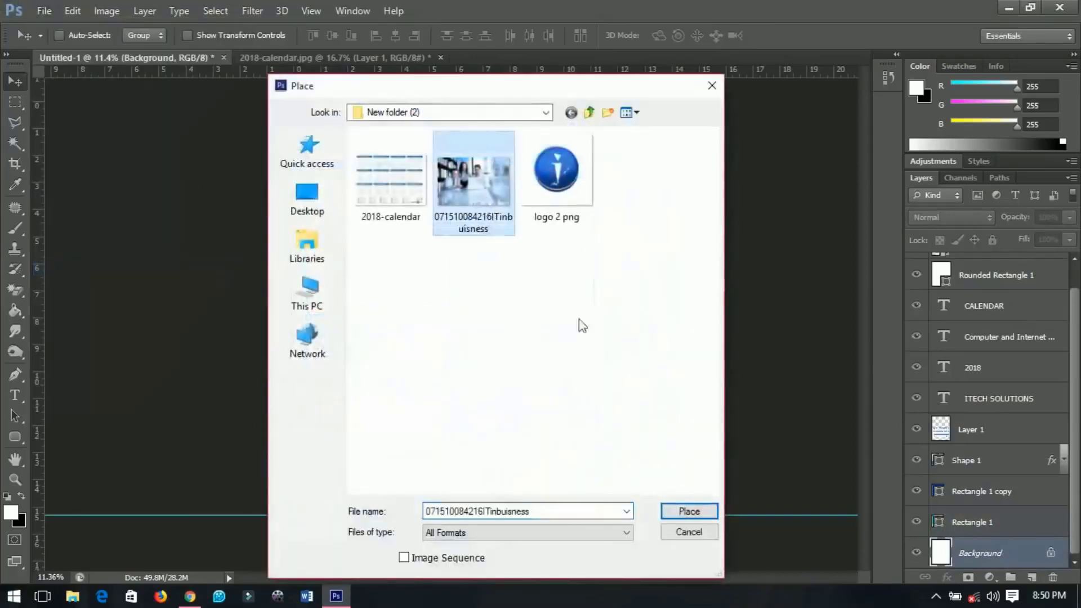
pyautogui.click(689, 510)
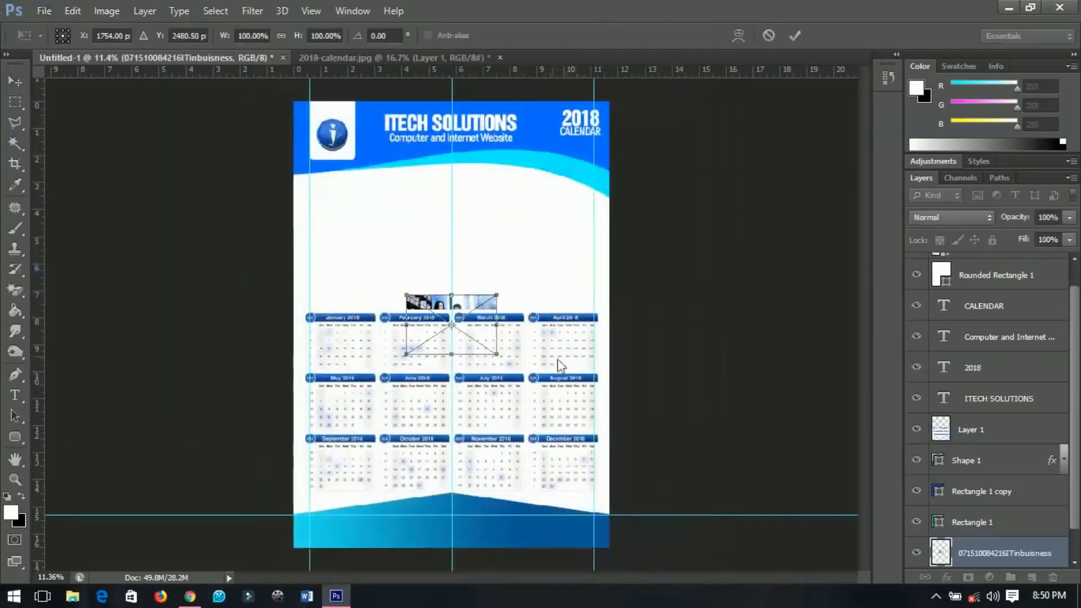
# - Scale the office photo to about 354% to span the page width and move it up beneath the header wave
pyautogui.moveTo(498, 358); pyautogui.dragTo(612, 425)
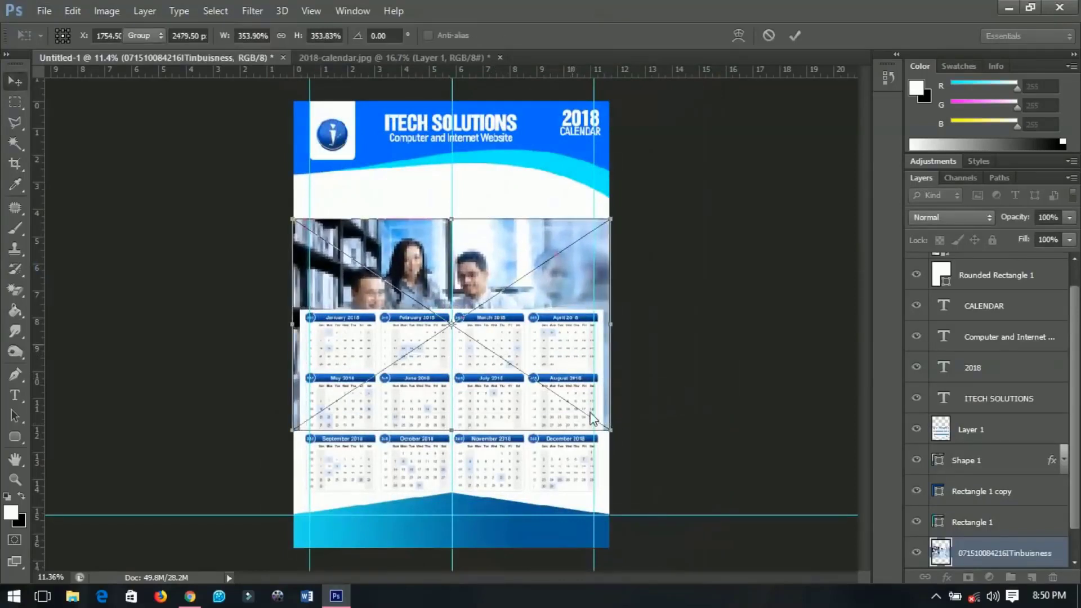
pyautogui.press('Return')
pyautogui.moveTo(570, 394); pyautogui.dragTo(565, 339)
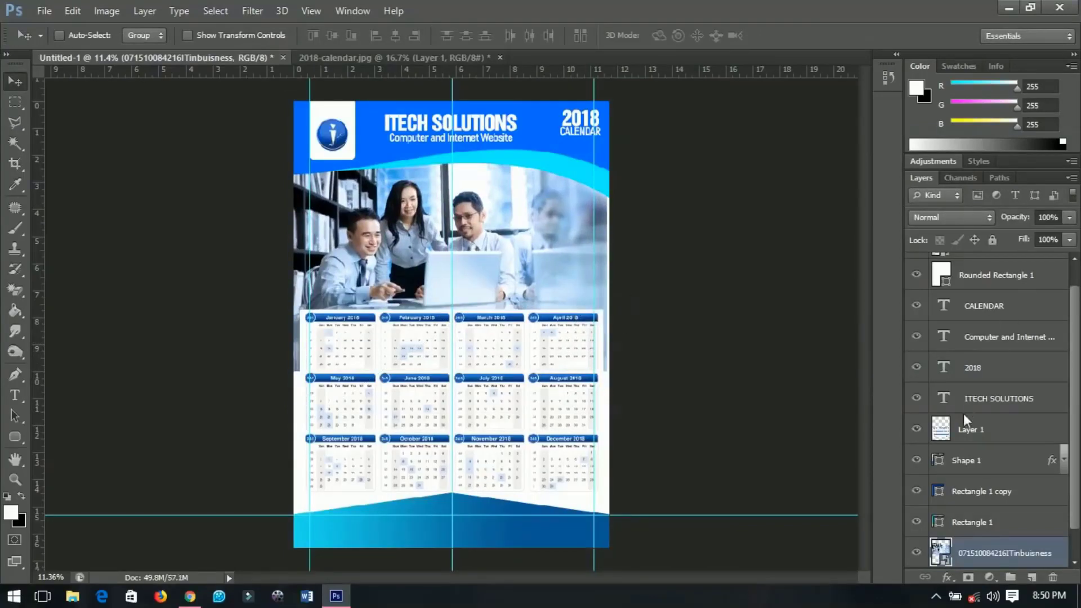
# - Rasterize the office photo layer
pyautogui.rightClick(998, 552)
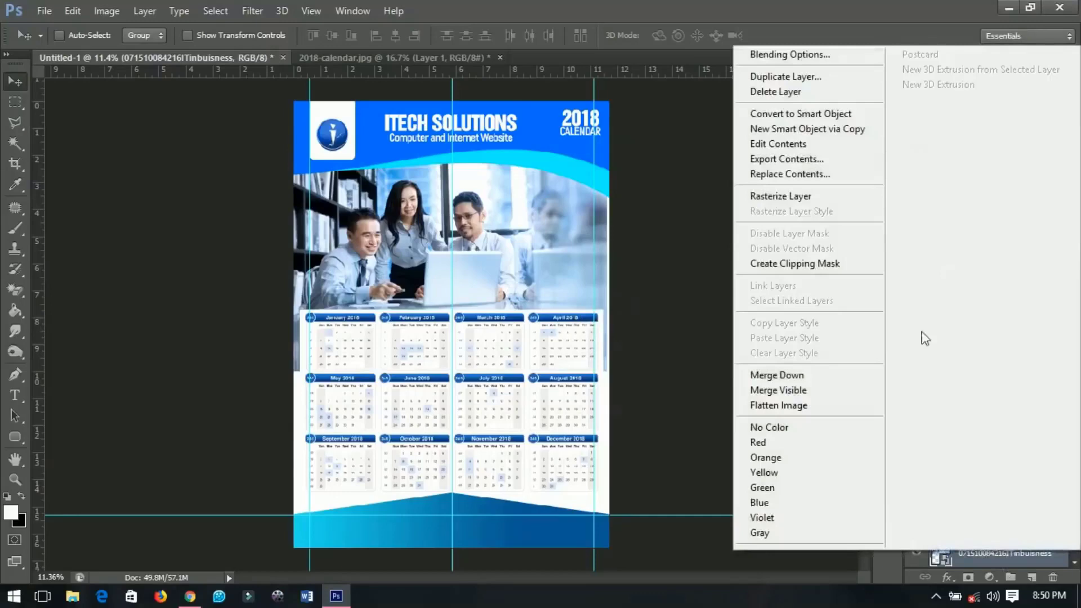
pyautogui.click(813, 197)
pyautogui.hotkey('ctrl', '+')
pyautogui.hotkey('ctrl', '+')
pyautogui.hotkey('ctrl', '+')
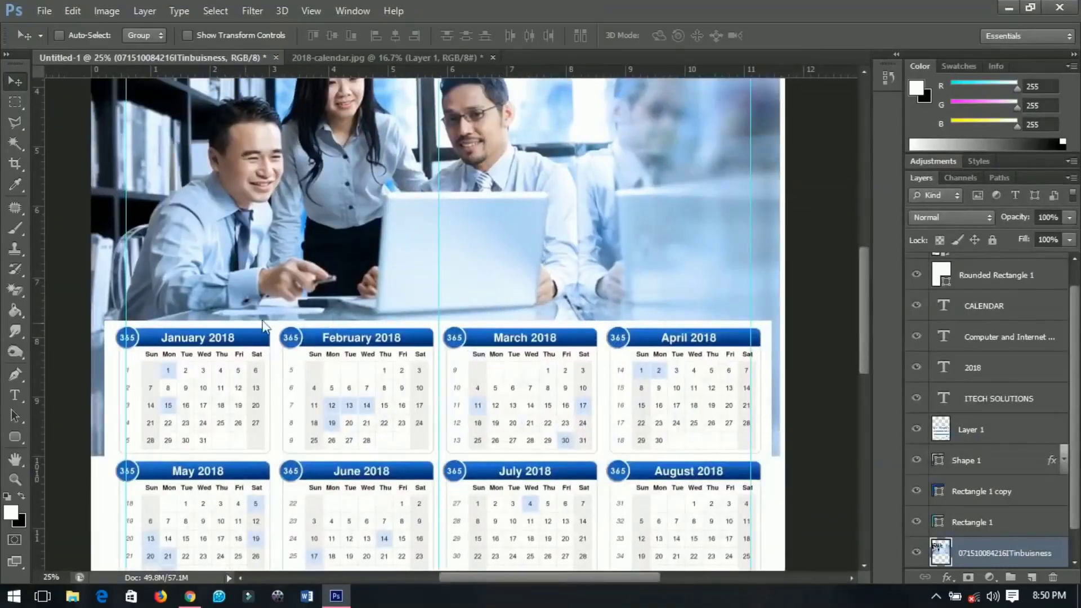
# - Delete the lower part of the office photo that extends behind the month grids
pyautogui.click(9, 104)
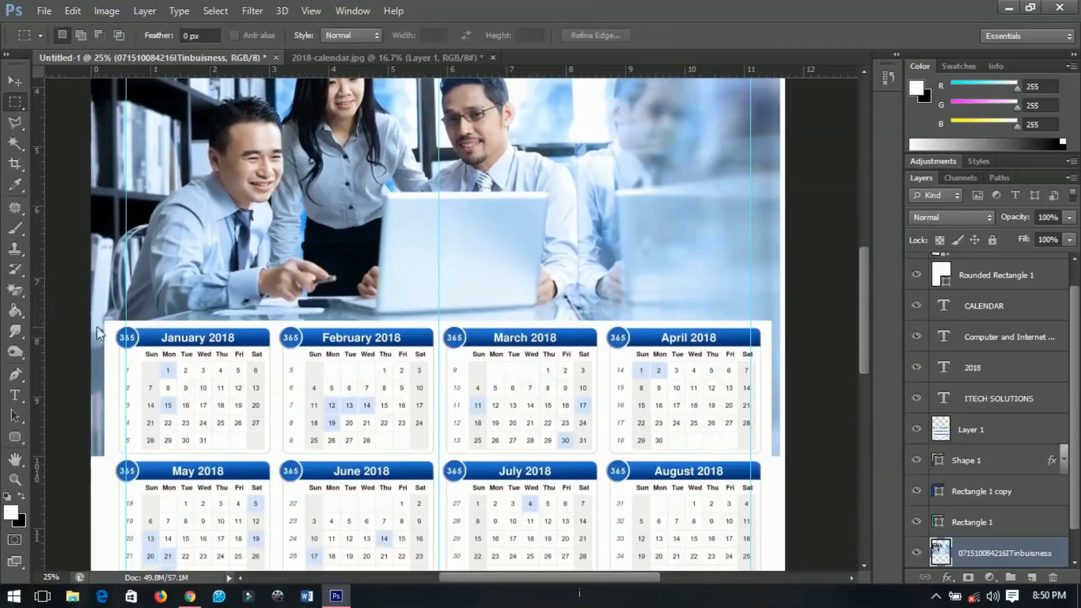
pyautogui.moveTo(79, 320); pyautogui.dragTo(803, 549)
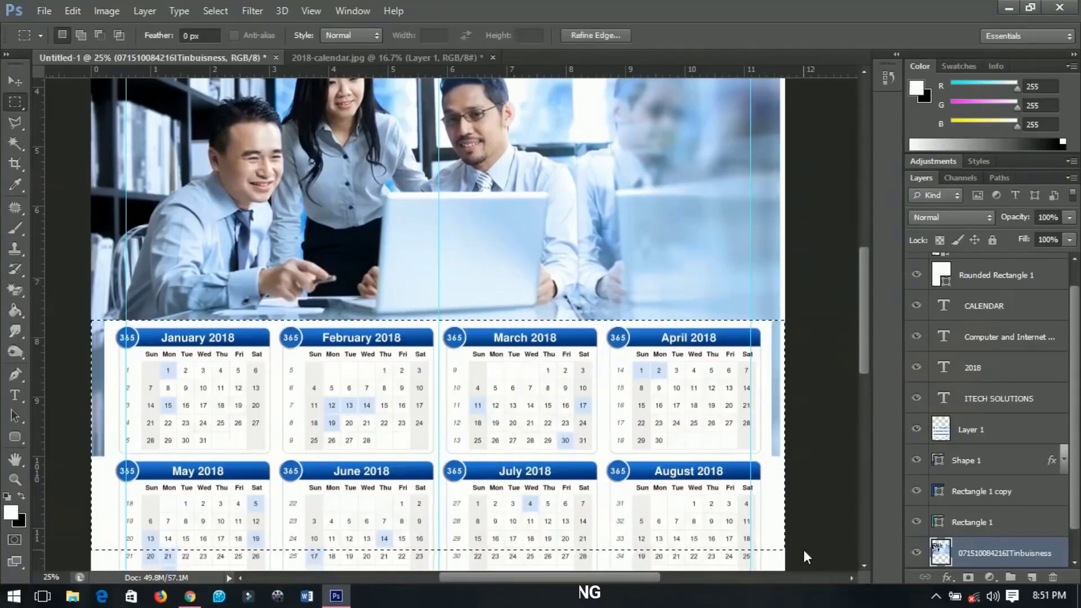
pyautogui.hotkey('ctrl', 'd')
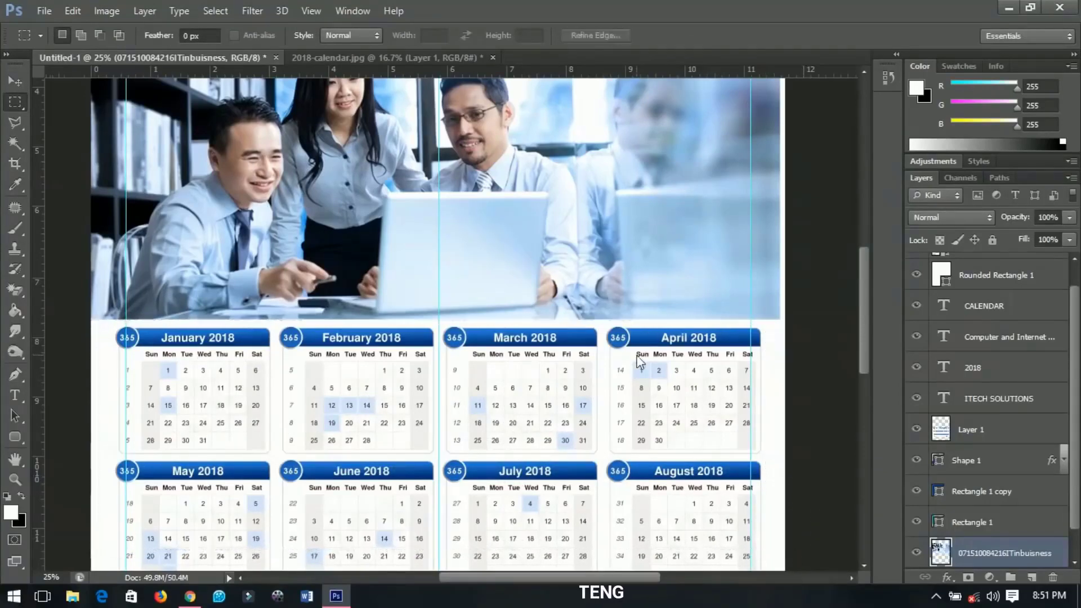
# - Add the white 30 pt Akrobat Bold text "facebook.com/InnoGrafix" in the middle of the footer, on a new layer directly above Layer 1
pyautogui.hotkey('ctrl', '0')
pyautogui.hotkey('ctrl', '-')
pyautogui.press('v')
pyautogui.scroll(5, 453, 410)
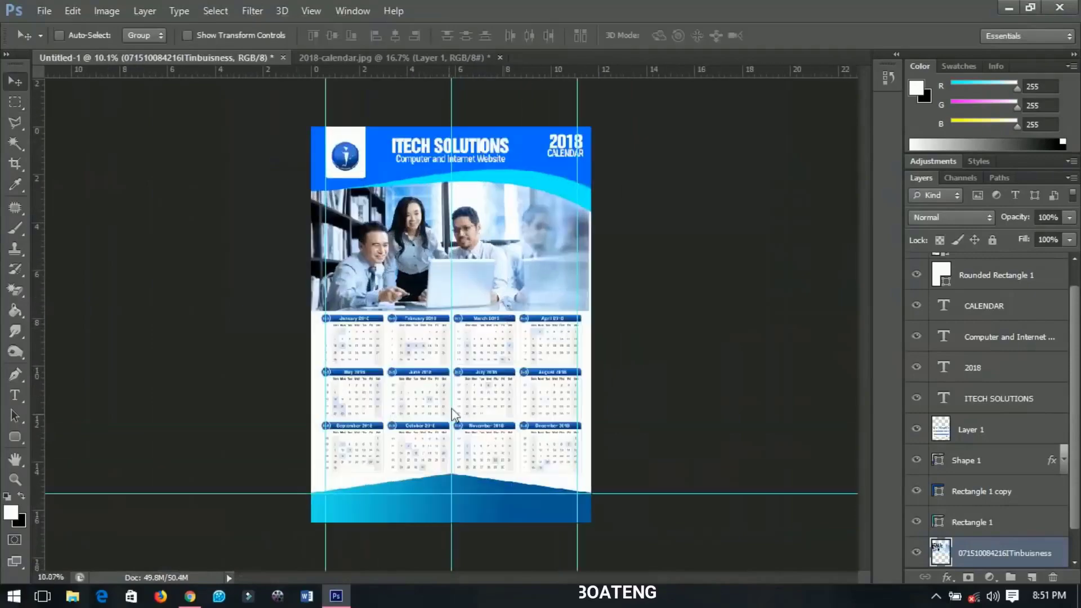
pyautogui.scroll(2, 437, 522)
pyautogui.scroll(-3, 464, 435)
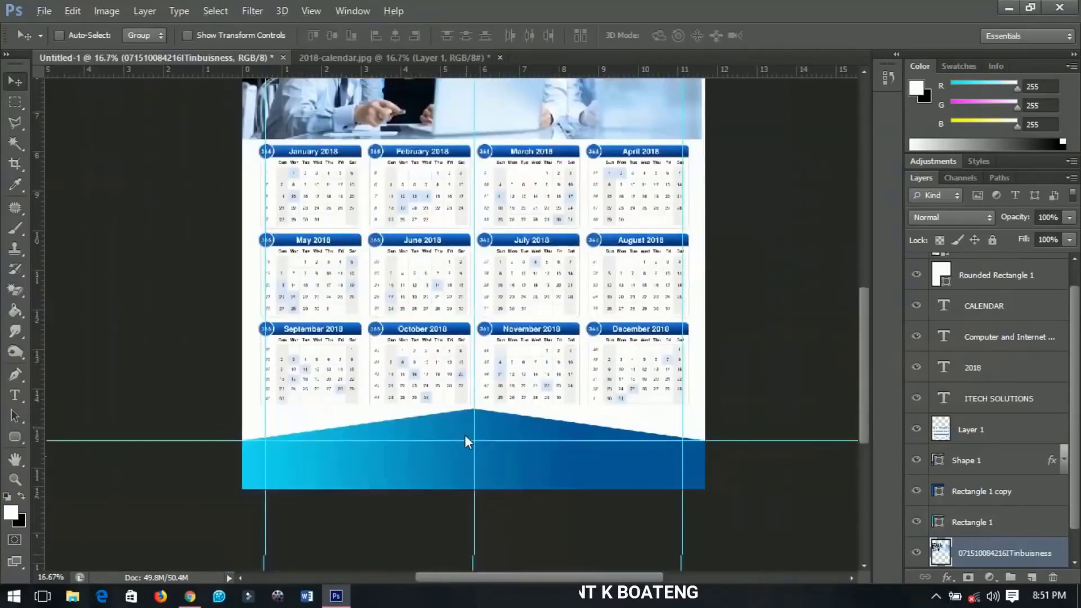
pyautogui.scroll(2, 516, 415)
pyautogui.rightClick(469, 370)
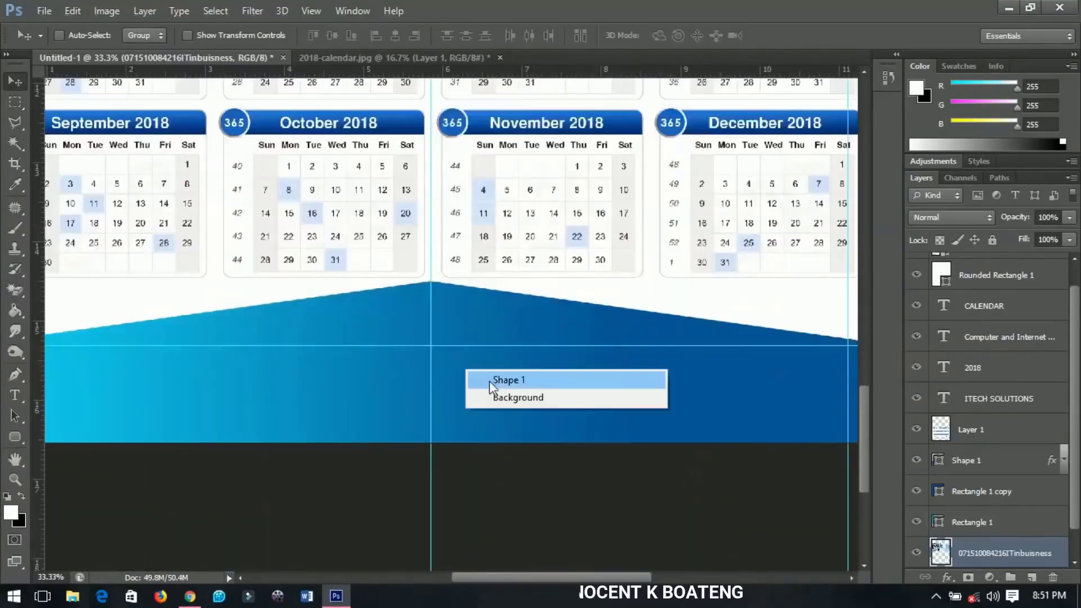
pyautogui.click(528, 378)
pyautogui.scroll(-3, 525, 376)
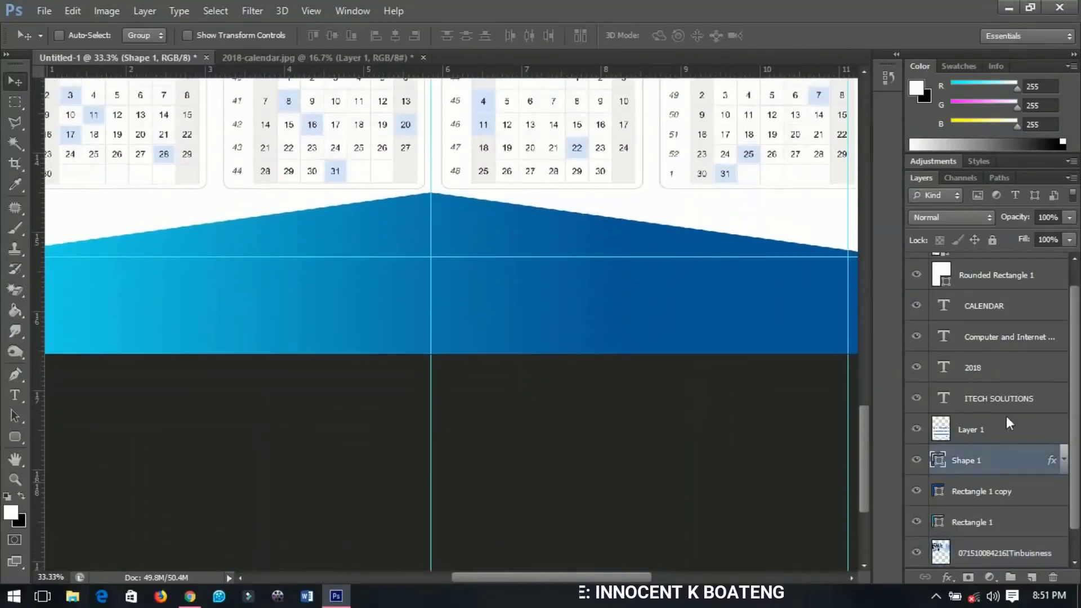
pyautogui.click(972, 436)
pyautogui.scroll(-1, 394, 324)
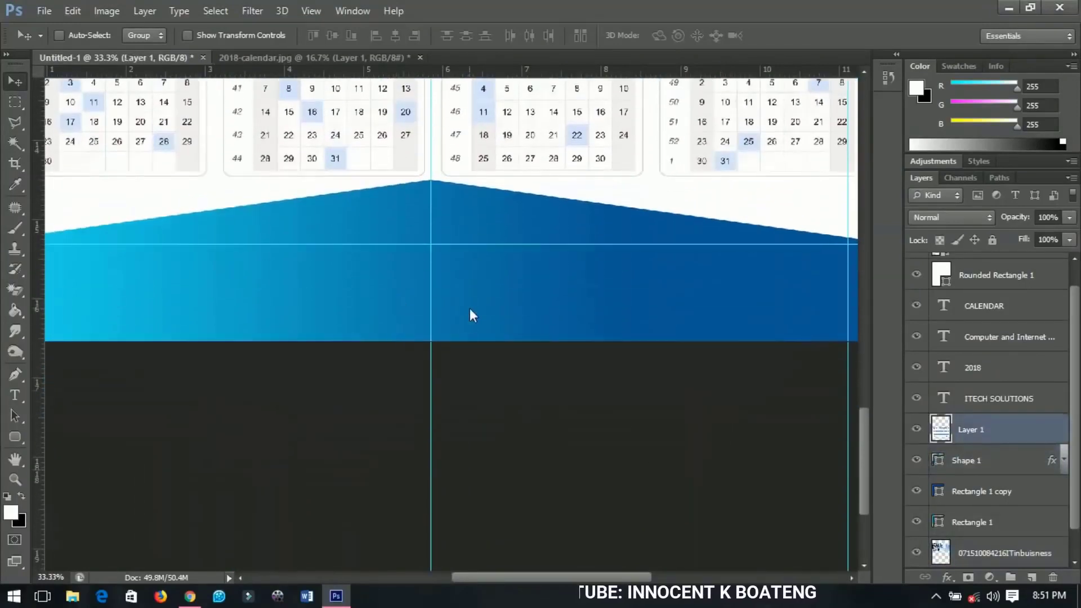
pyautogui.press('t')
pyautogui.click(421, 241)
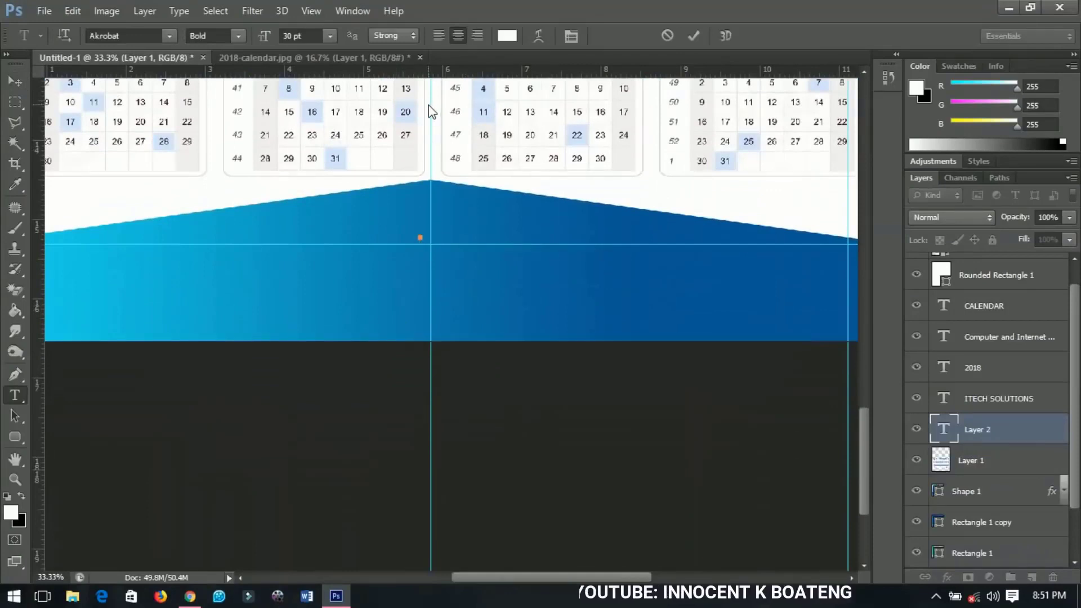
pyautogui.write('facebook.')
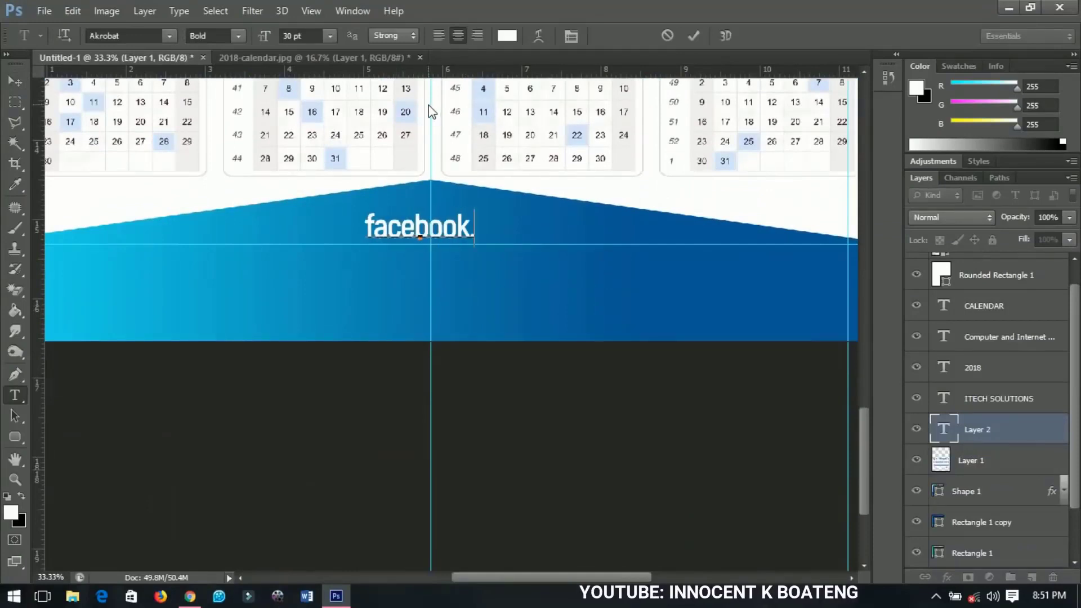
pyautogui.write('com/Inno')
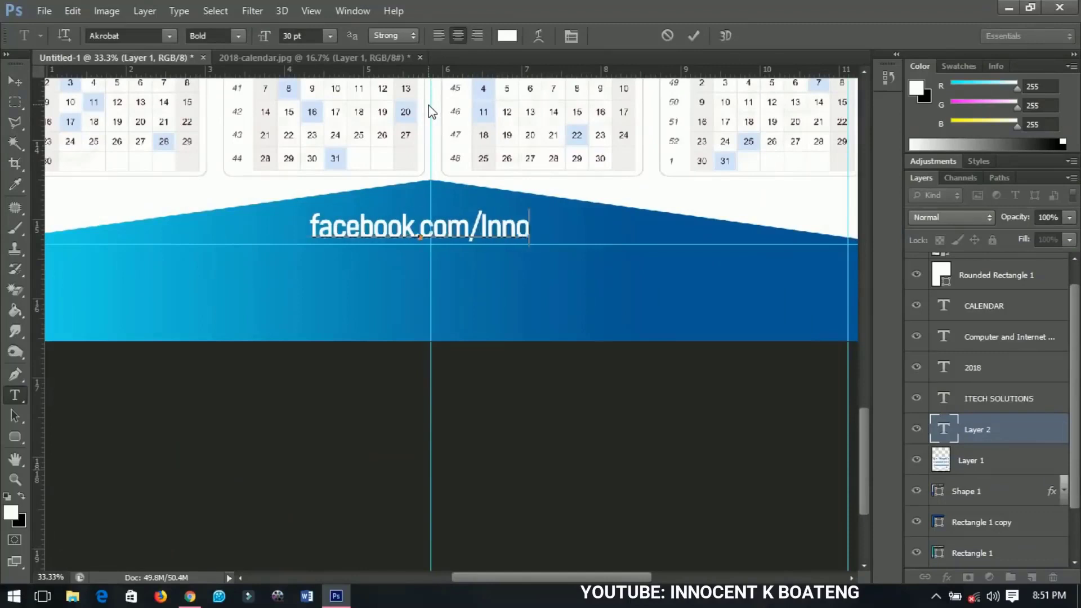
pyautogui.write('Grafix')
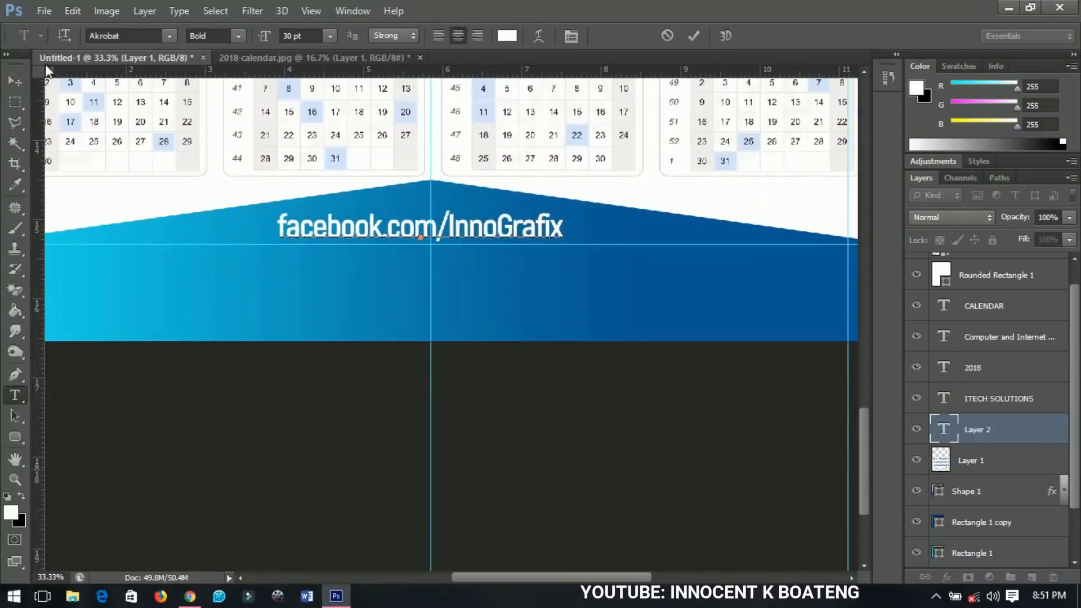
pyautogui.click(15, 83)
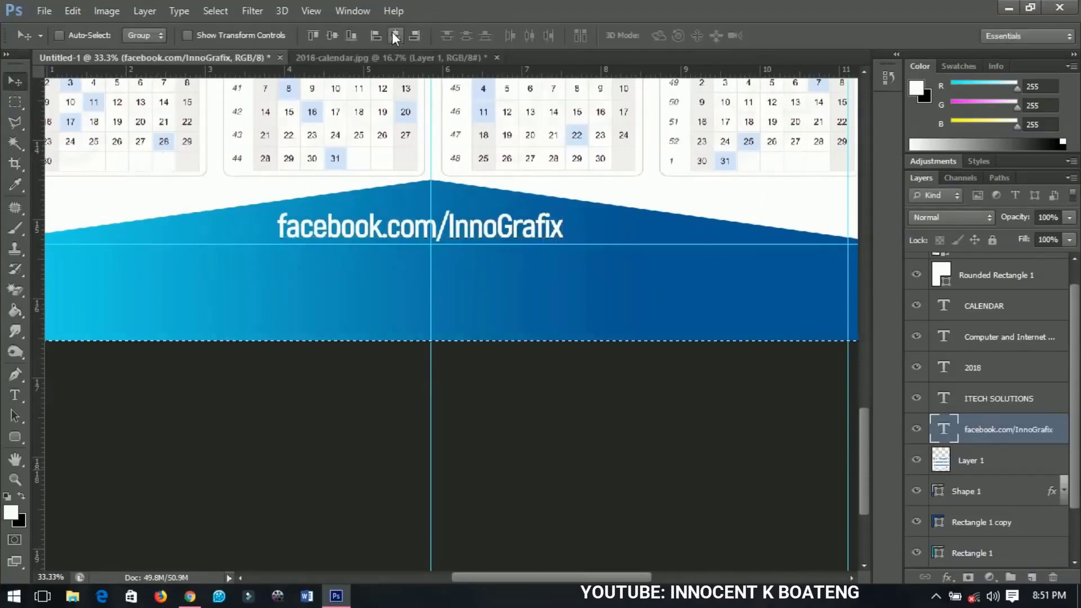
# - Center the Facebook address horizontally on the page and scale it down to about 26.69 pt, slightly lower in the footer
pyautogui.click(396, 36)
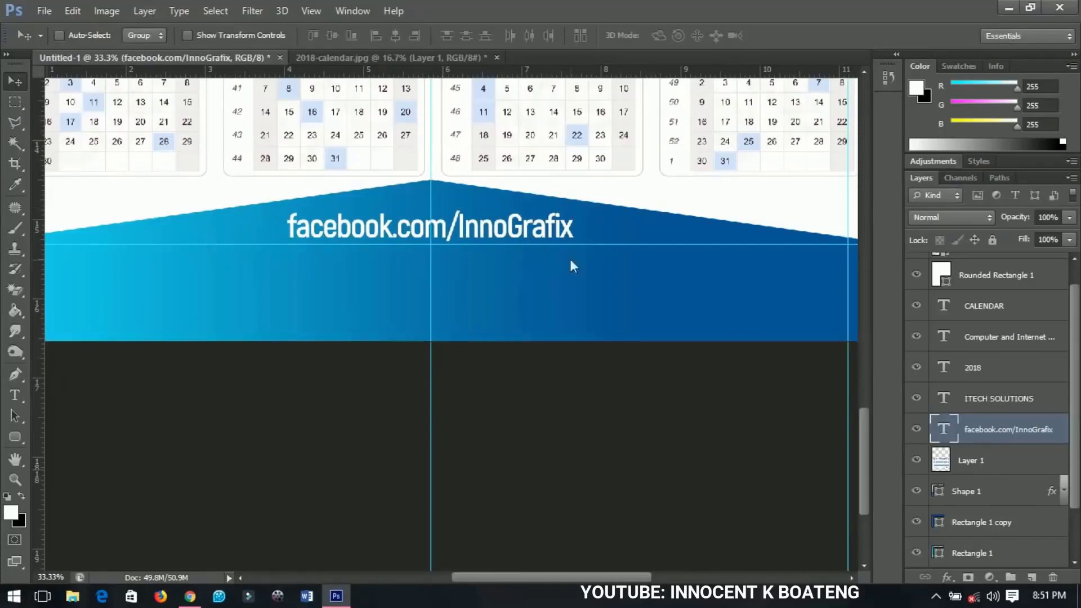
pyautogui.hotkey('ctrl', 't')
pyautogui.moveTo(575, 250); pyautogui.dragTo(512, 241)
pyautogui.press('Return')
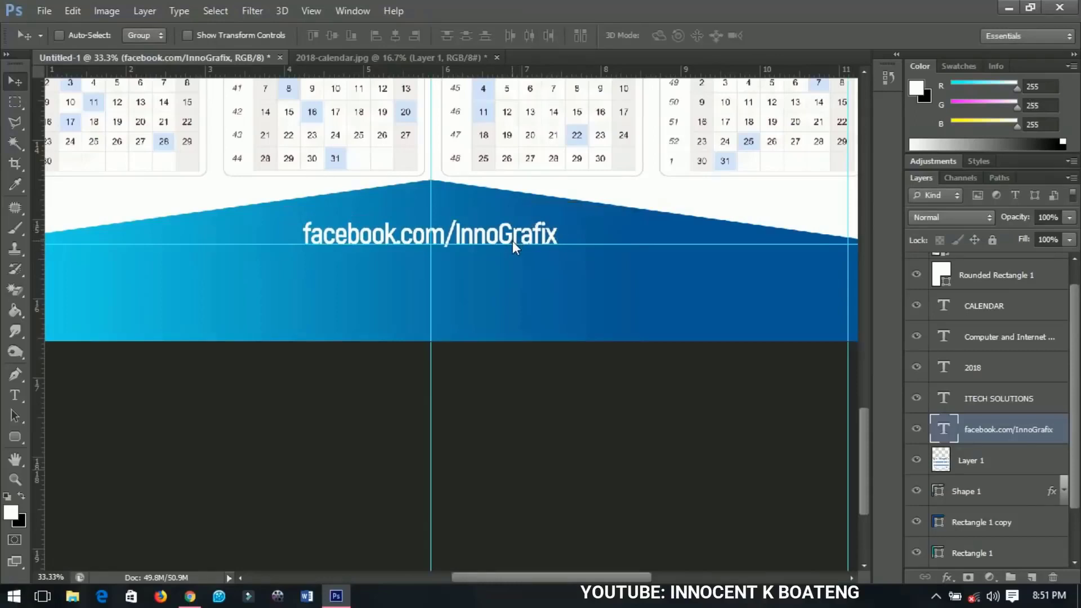
pyautogui.hotkey('shift', 'Down')
# - Add a second line to the footer text with the Instagram profile address
pyautogui.press('t')
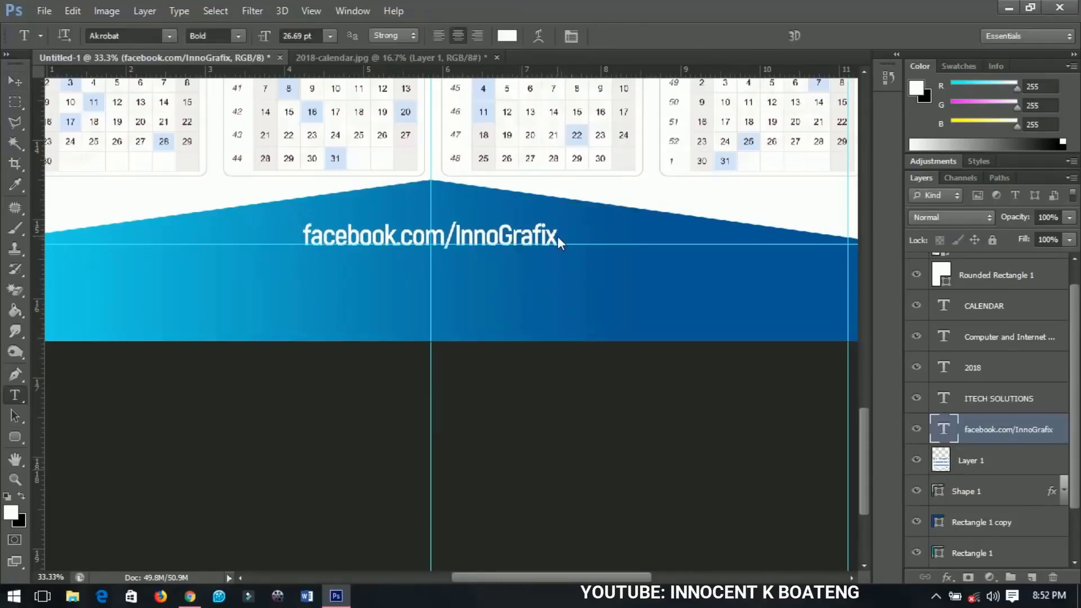
pyautogui.click(558, 236)
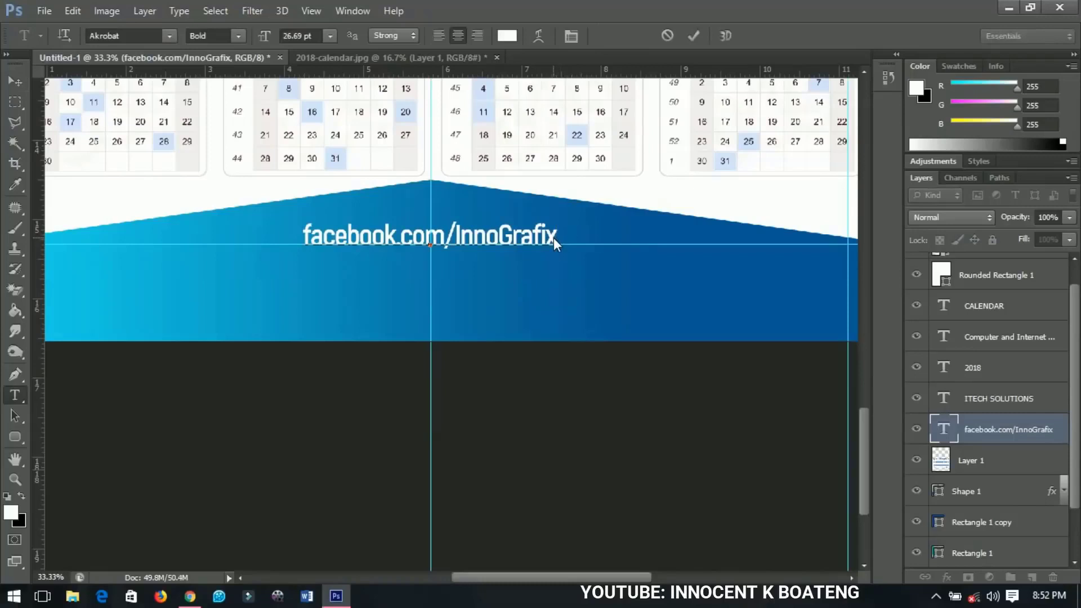
pyautogui.press('Return')
pyautogui.write('instagram')
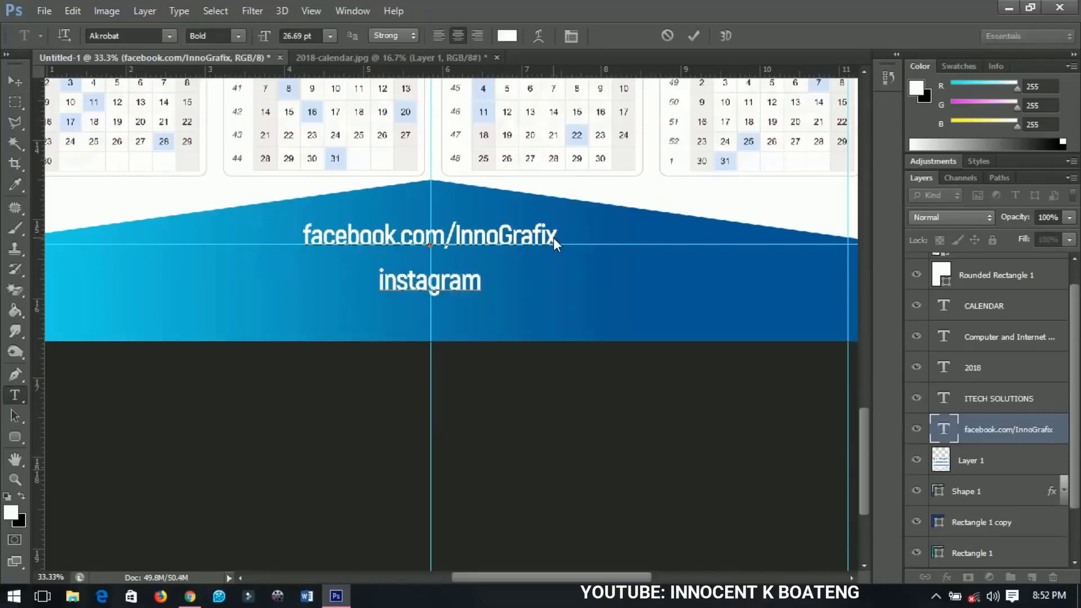
pyautogui.write('.com/')
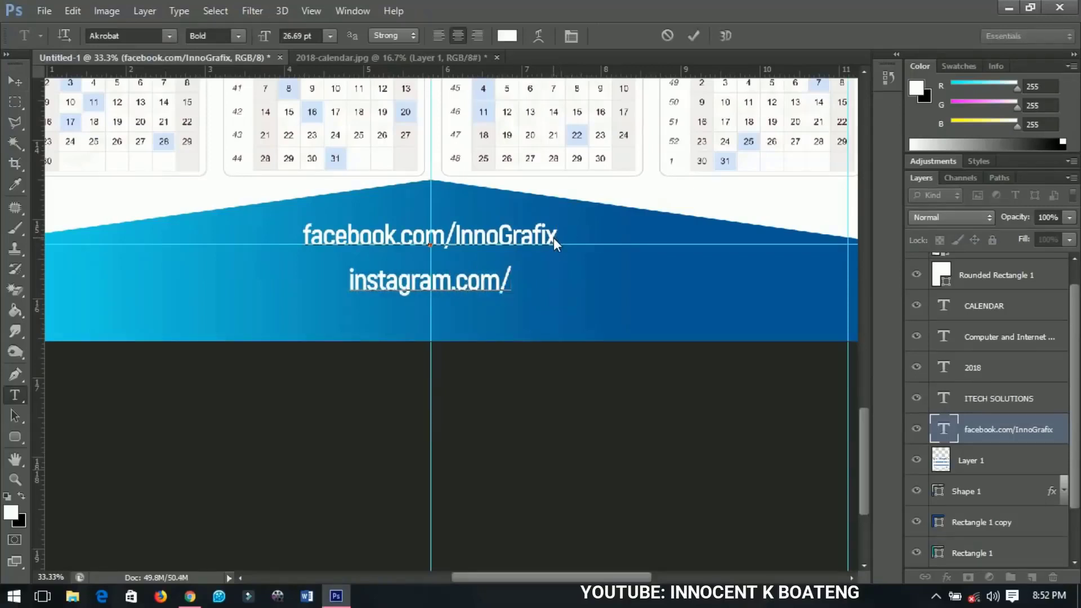
pyautogui.write('sir_i')
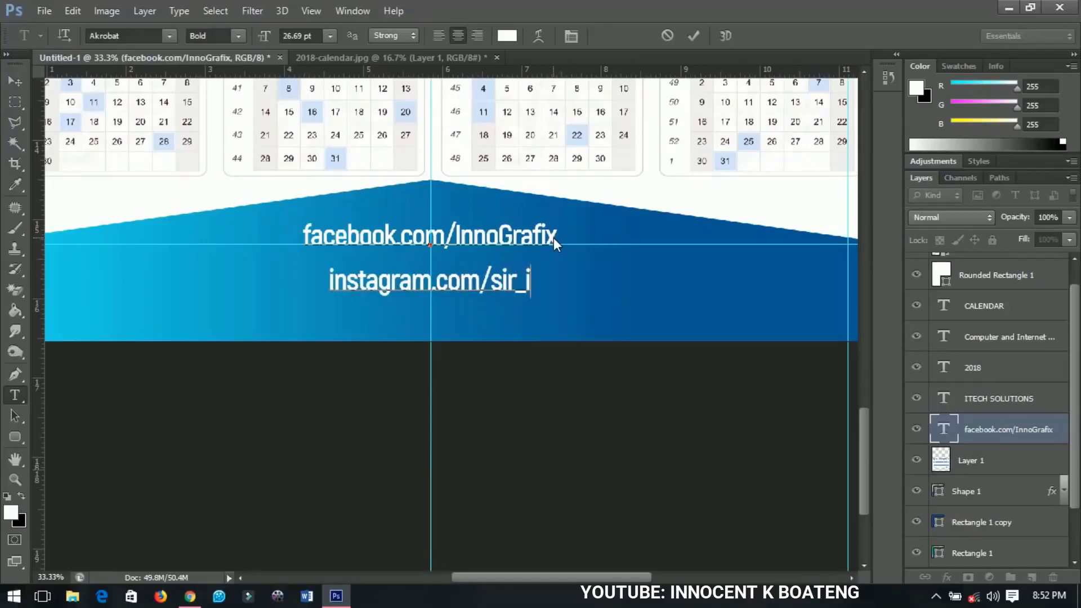
pyautogui.write('nnocent')
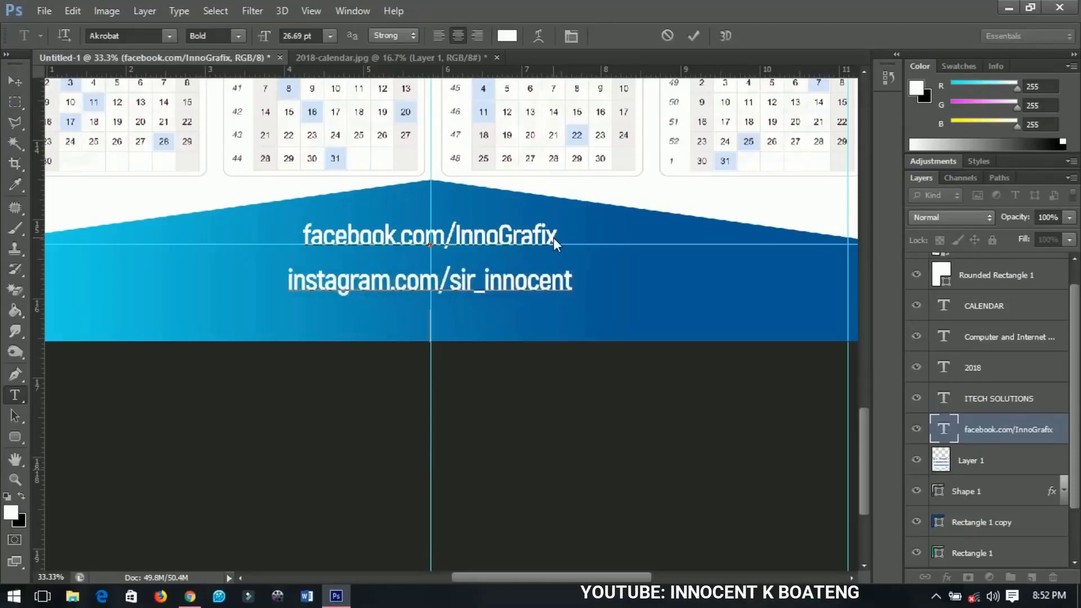
# - Add a third line to the footer text with the YouTube channel address
pyautogui.press('Return')
pyautogui.write('youtube')
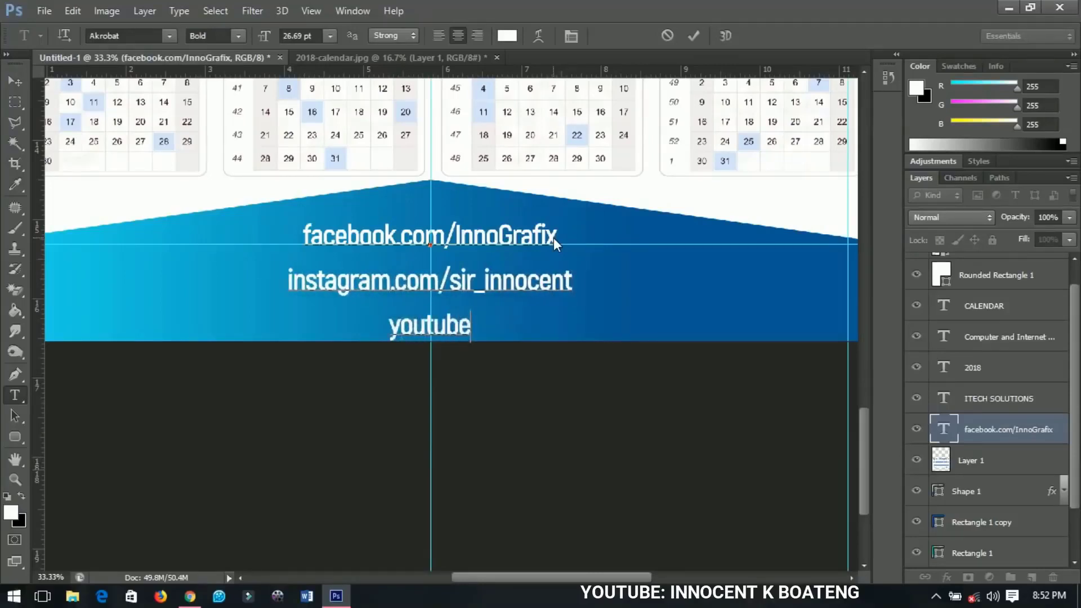
pyautogui.write('.com/')
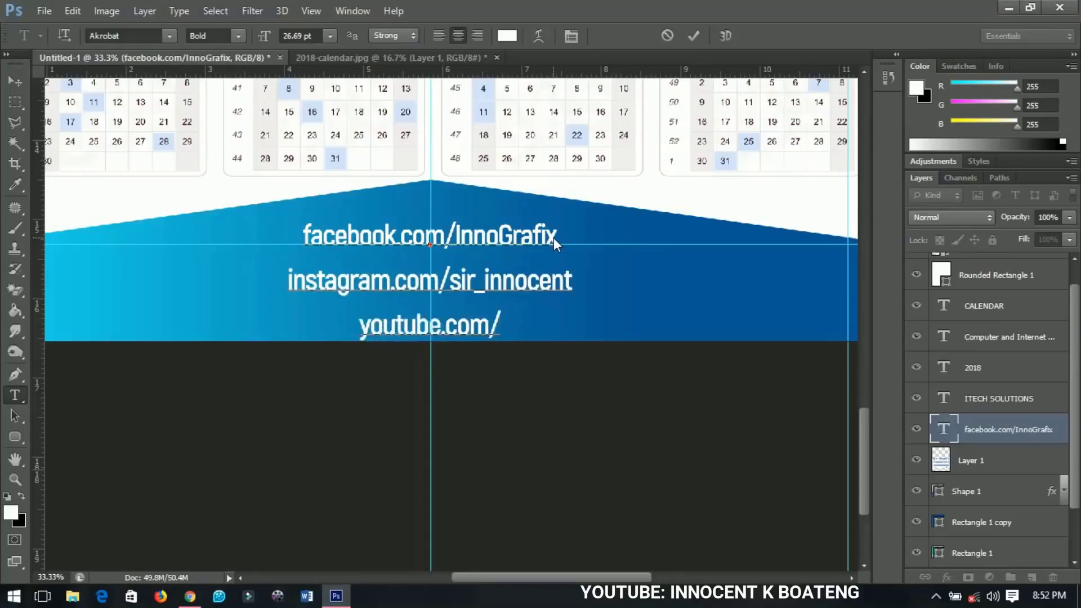
pyautogui.write('InnocentK')
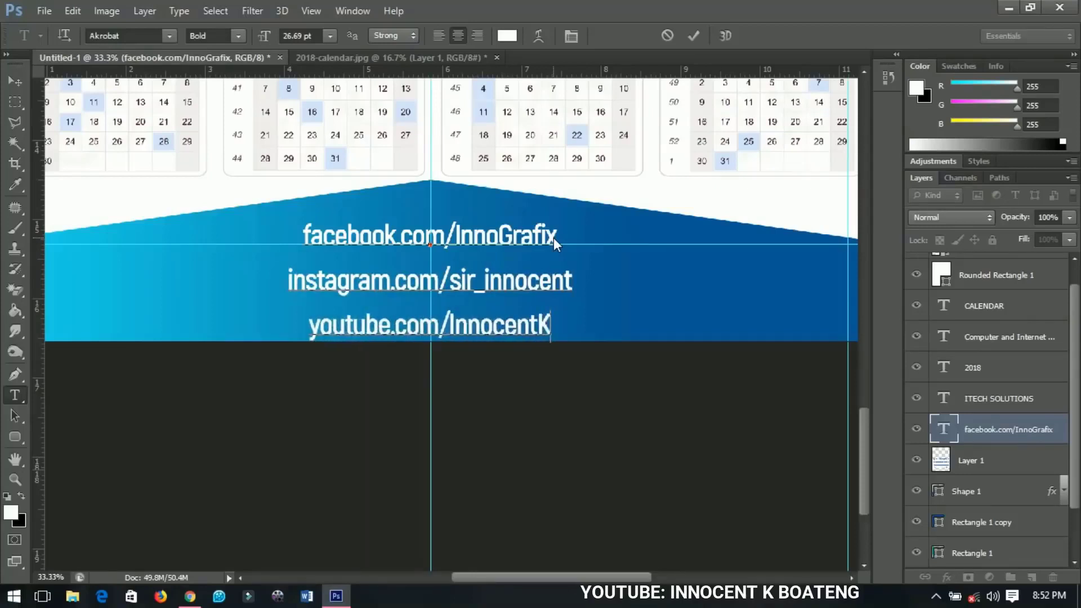
pyautogui.write('Boateng')
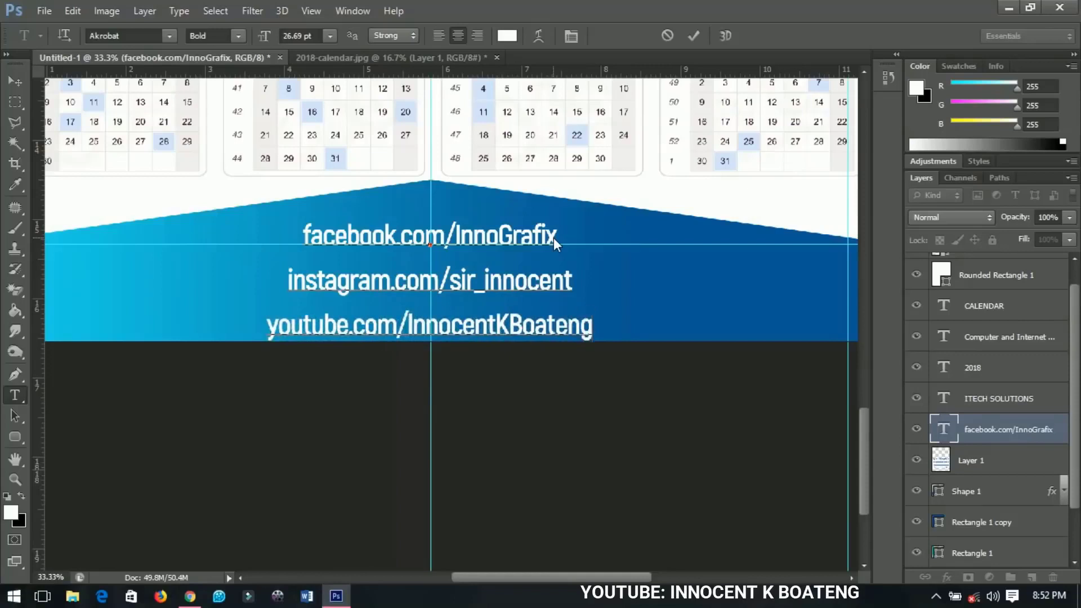
# - Set the leading of all three footer text lines to 23.58 pt and move the text block slightly down, centered on the page
pyautogui.hotkey('ctrl', 'a')
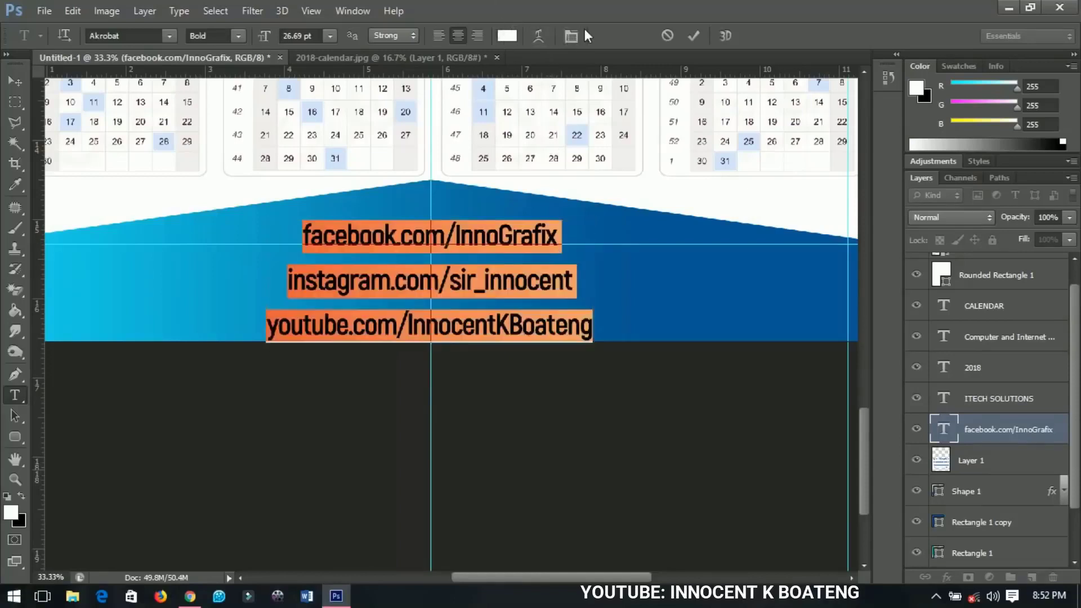
pyautogui.click(572, 35)
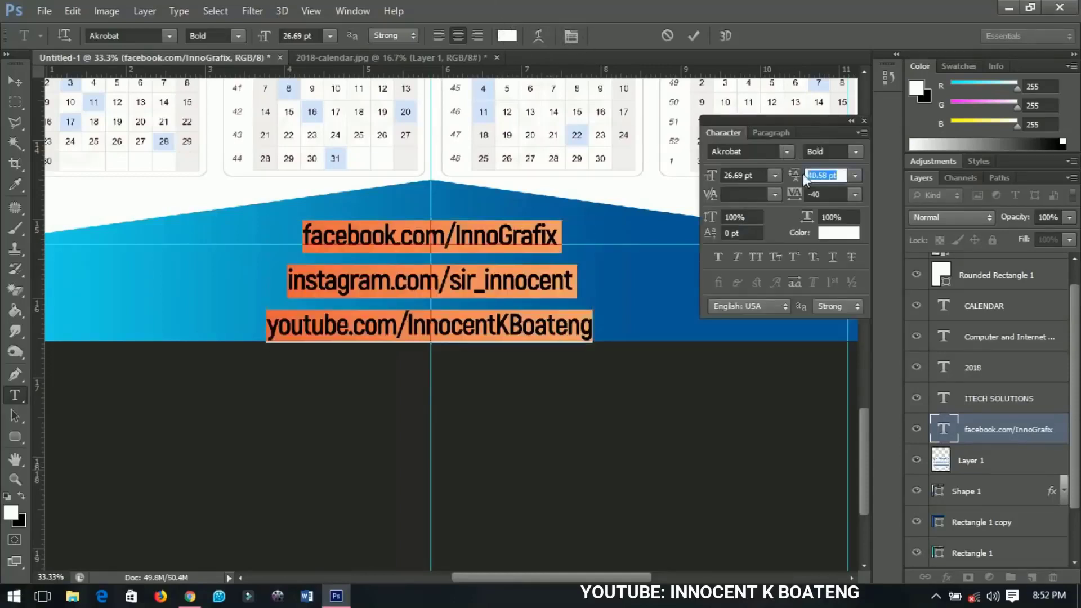
pyautogui.moveTo(799, 173); pyautogui.dragTo(786, 168)
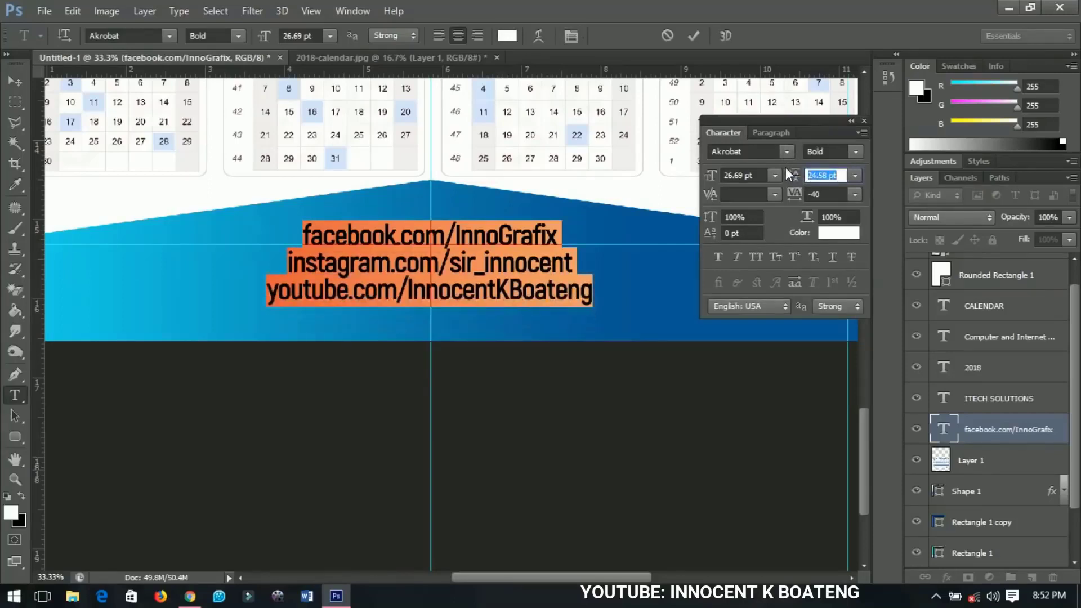
pyautogui.moveTo(786, 167); pyautogui.dragTo(785, 167)
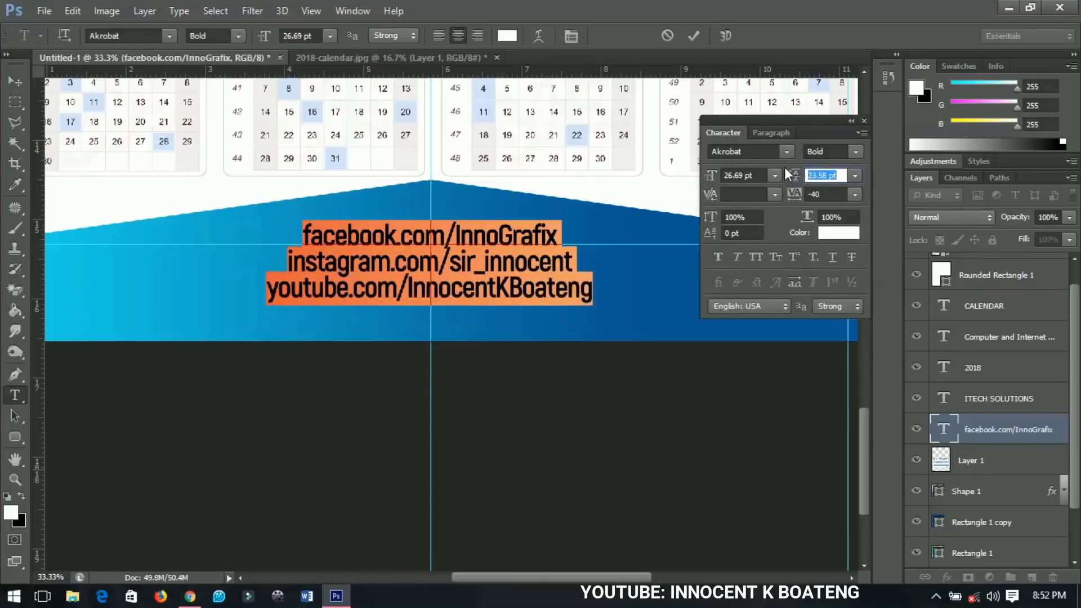
pyautogui.click(22, 80)
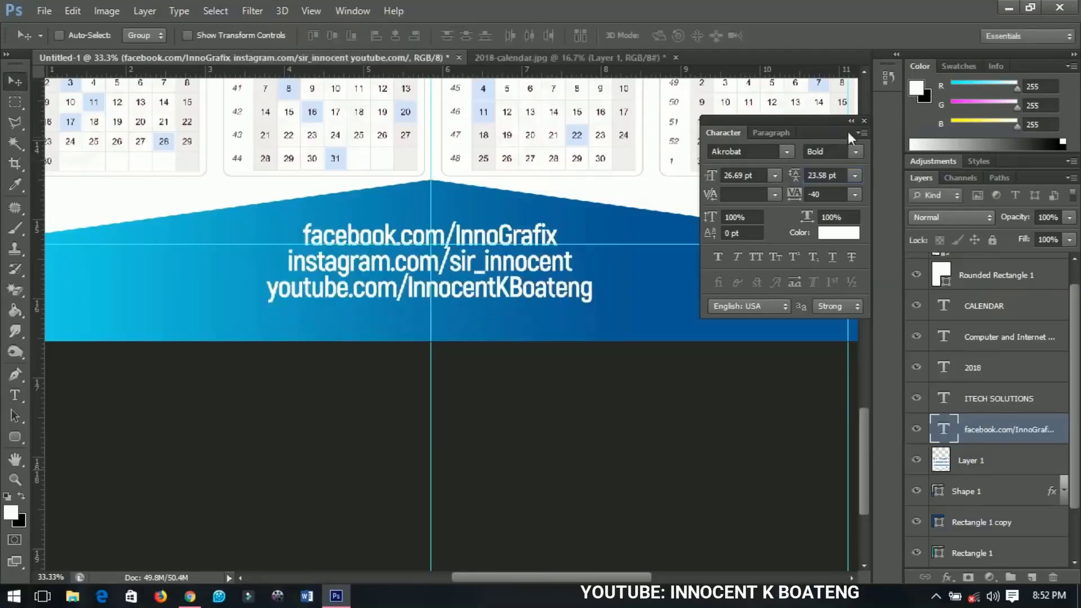
pyautogui.click(863, 121)
pyautogui.moveTo(576, 286); pyautogui.dragTo(577, 292)
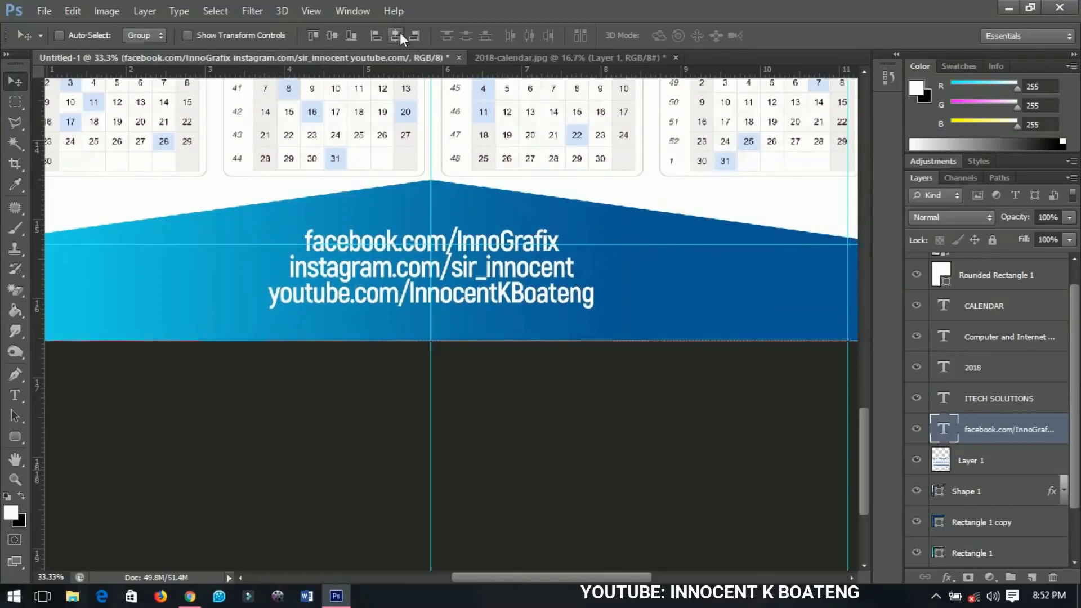
# - Hide the office photo layer, leaving the header, month grids and footer displayed
pyautogui.hotkey('ctrl', '-')
pyautogui.hotkey('ctrl', '-')
pyautogui.hotkey('ctrl', '-')
pyautogui.hotkey('ctrl', '-')
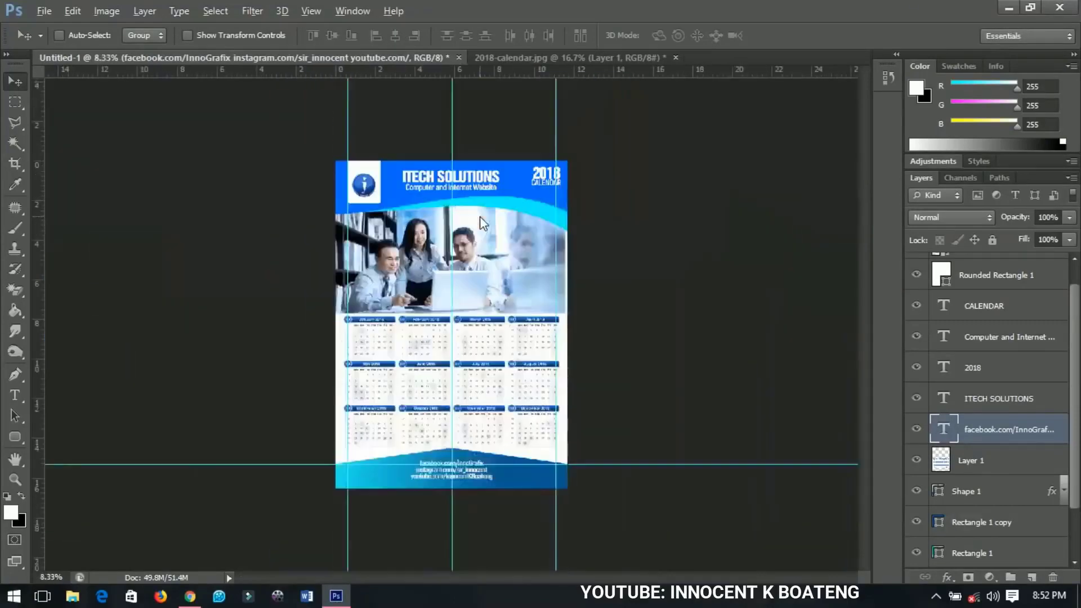
pyautogui.hotkey('ctrl', '+')
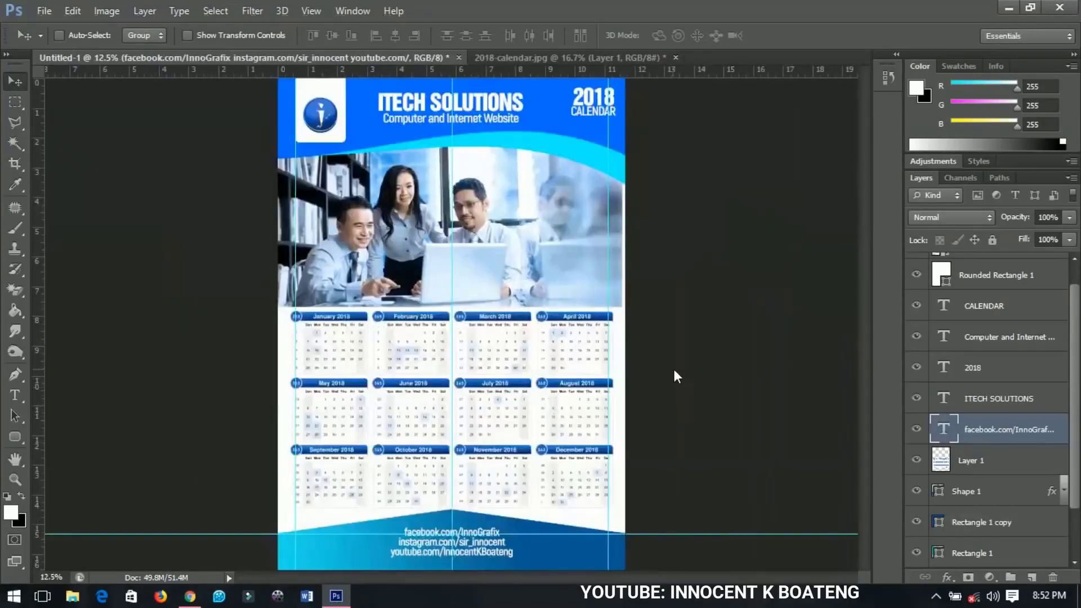
pyautogui.scroll(-2, 953, 421)
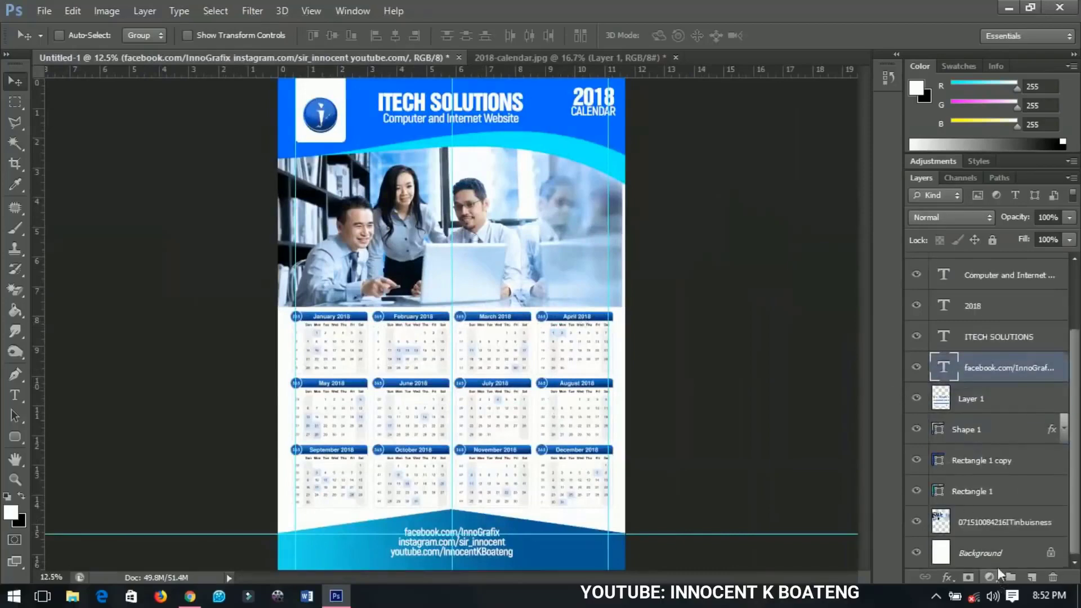
pyautogui.click(945, 532)
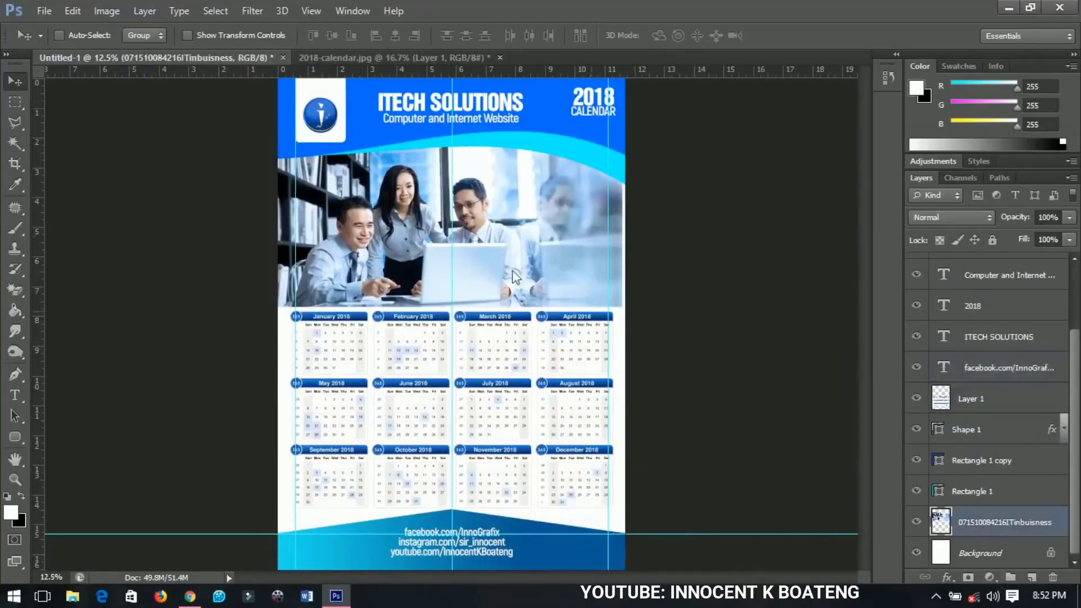
pyautogui.click(924, 521)
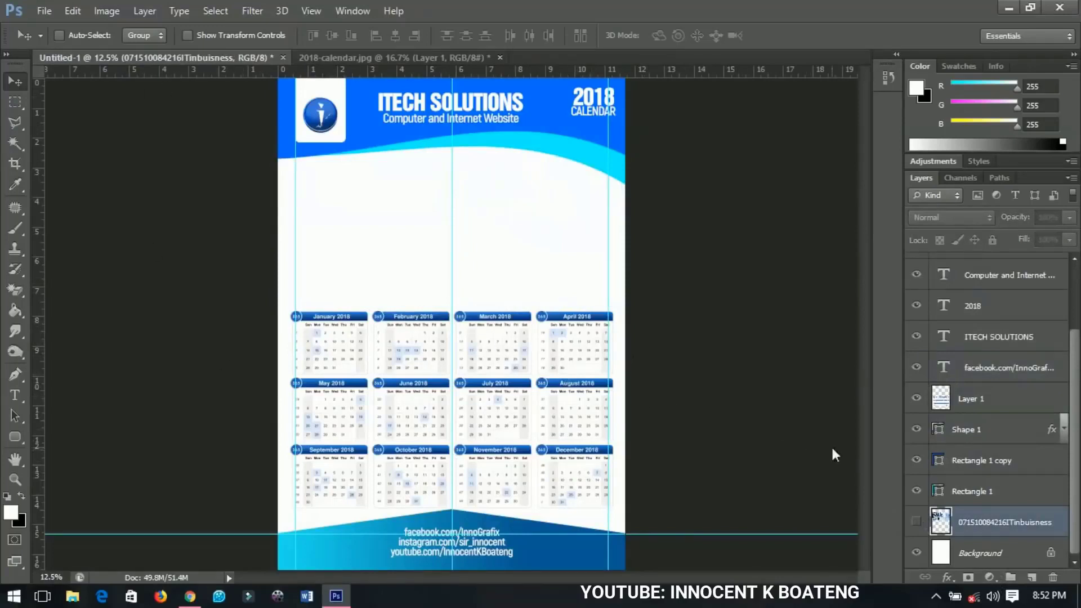
# - Add a Hue/Saturation adjustment layer above the logo layer, at the top of the layer stack
pyautogui.scroll(3, 1026, 428)
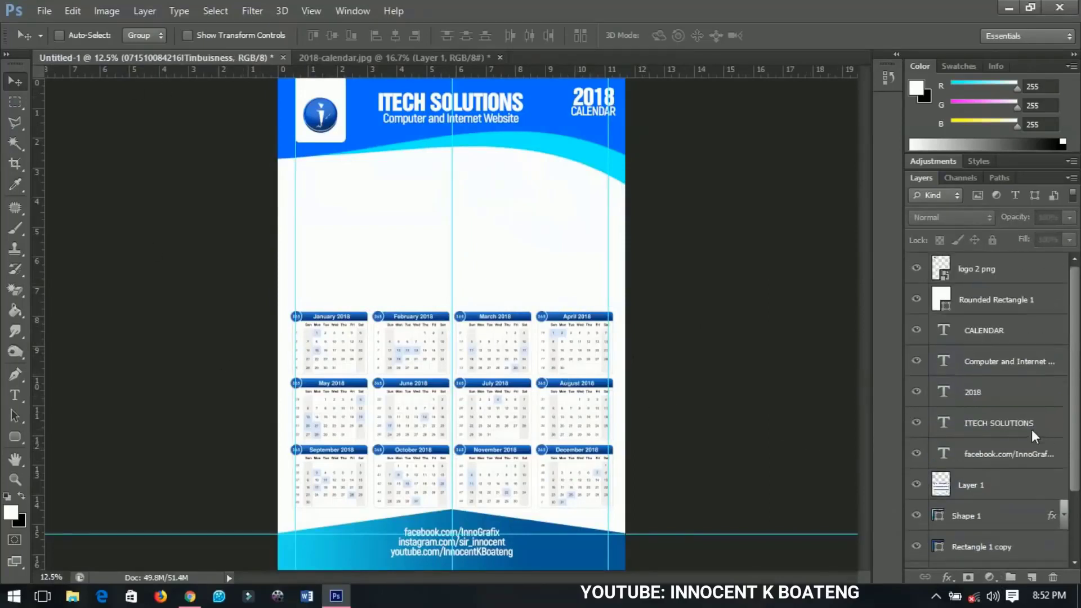
pyautogui.hotkey('ctrl', '-')
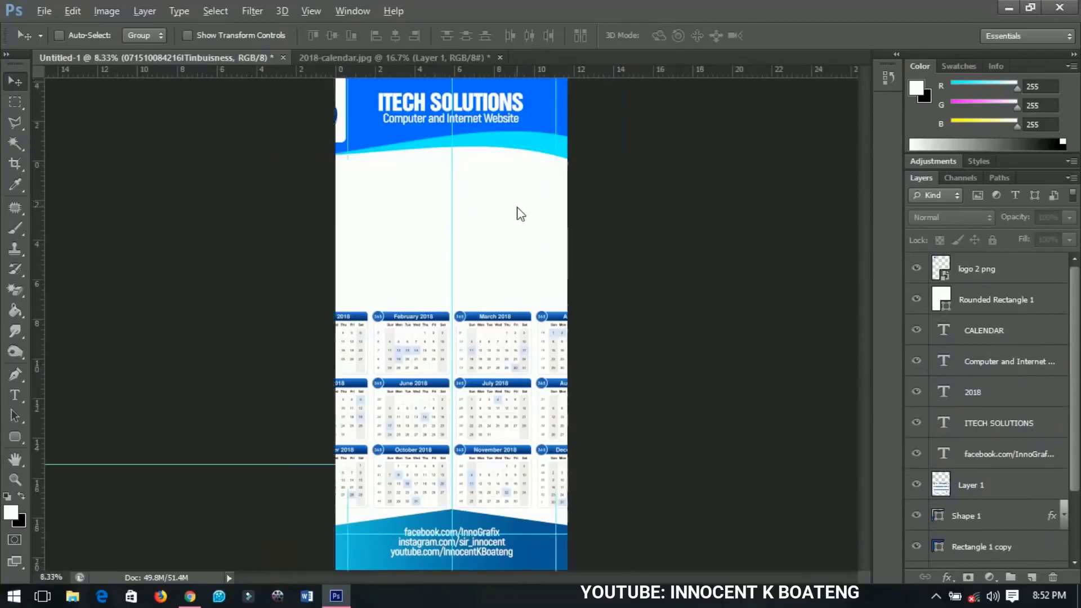
pyautogui.scroll(3, 506, 268)
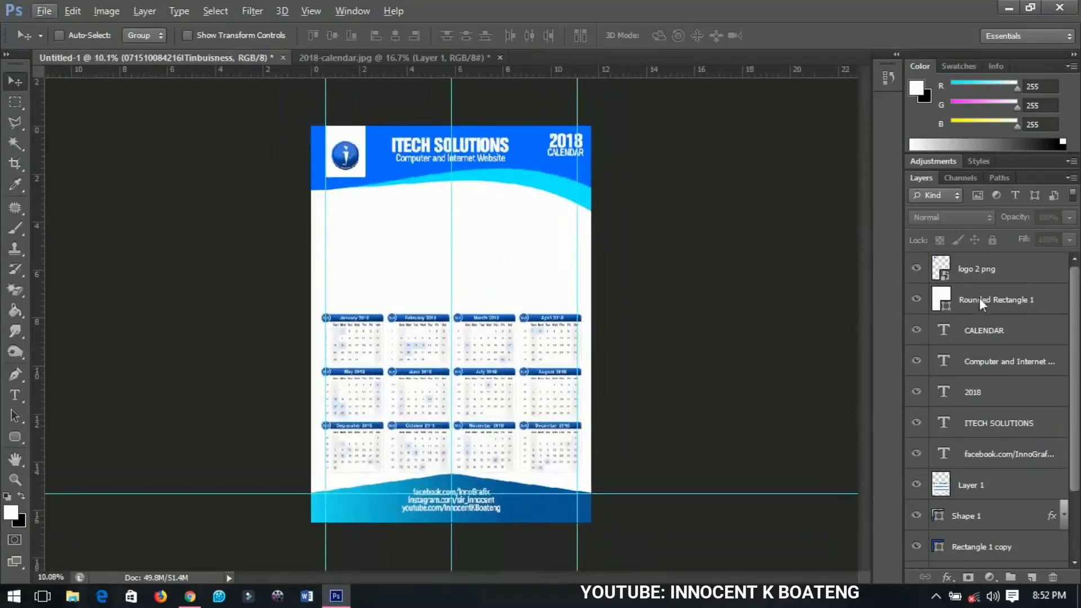
pyautogui.click(981, 270)
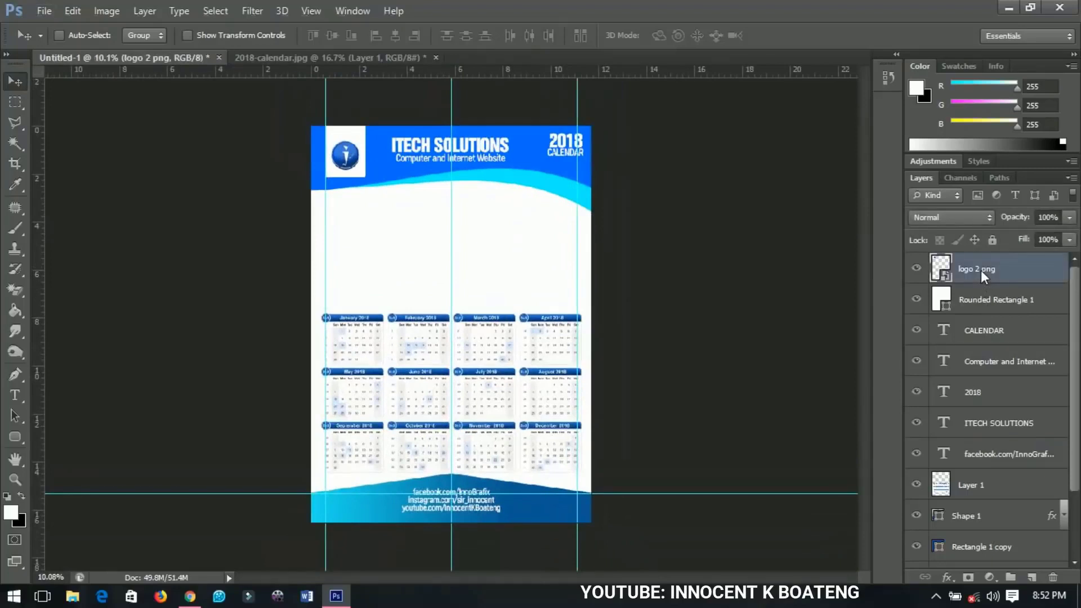
pyautogui.click(992, 581)
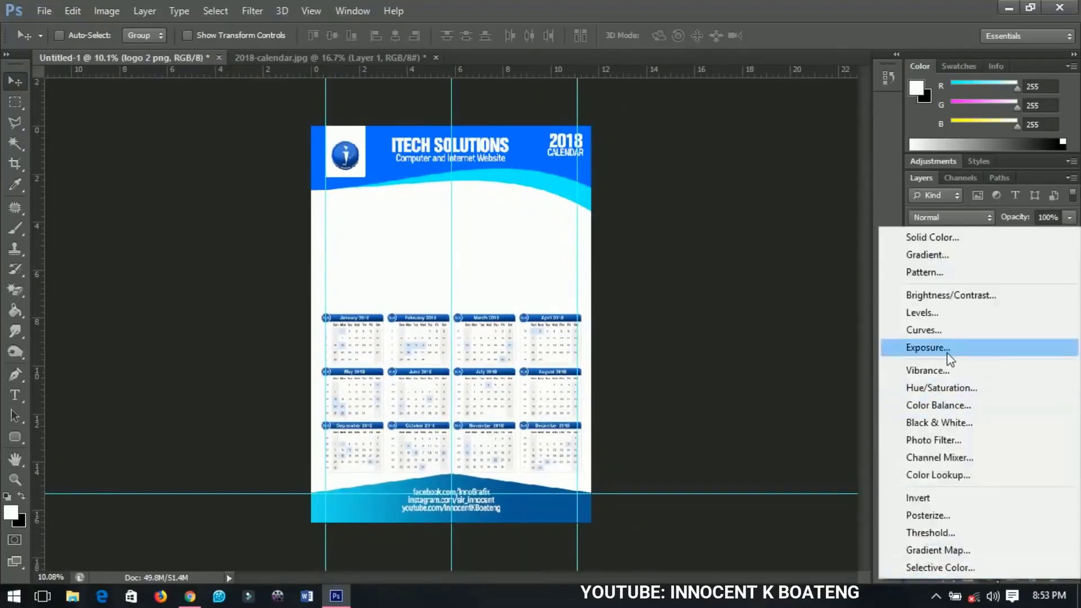
pyautogui.click(944, 388)
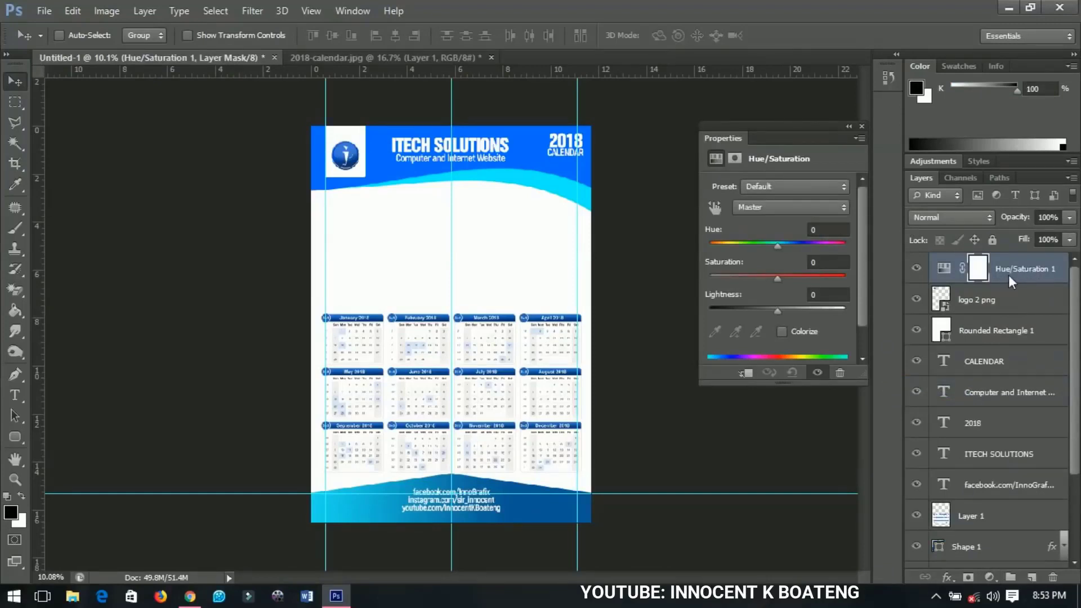
# - Shift the adjustment layer's master hue to about +33 and close its properties
pyautogui.scroll(-4, 1009, 279)
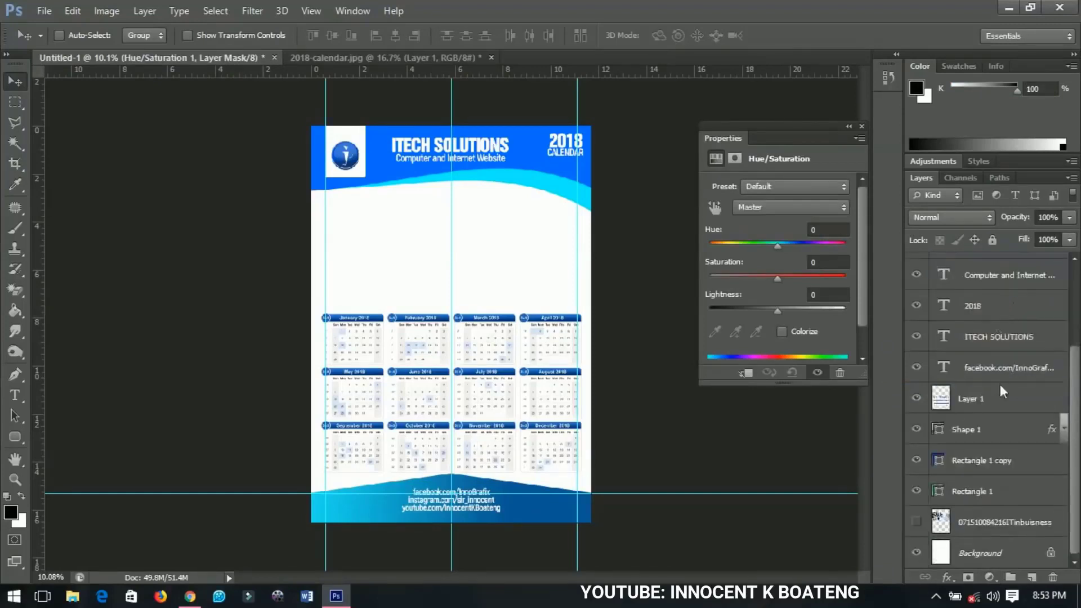
pyautogui.scroll(4, 969, 524)
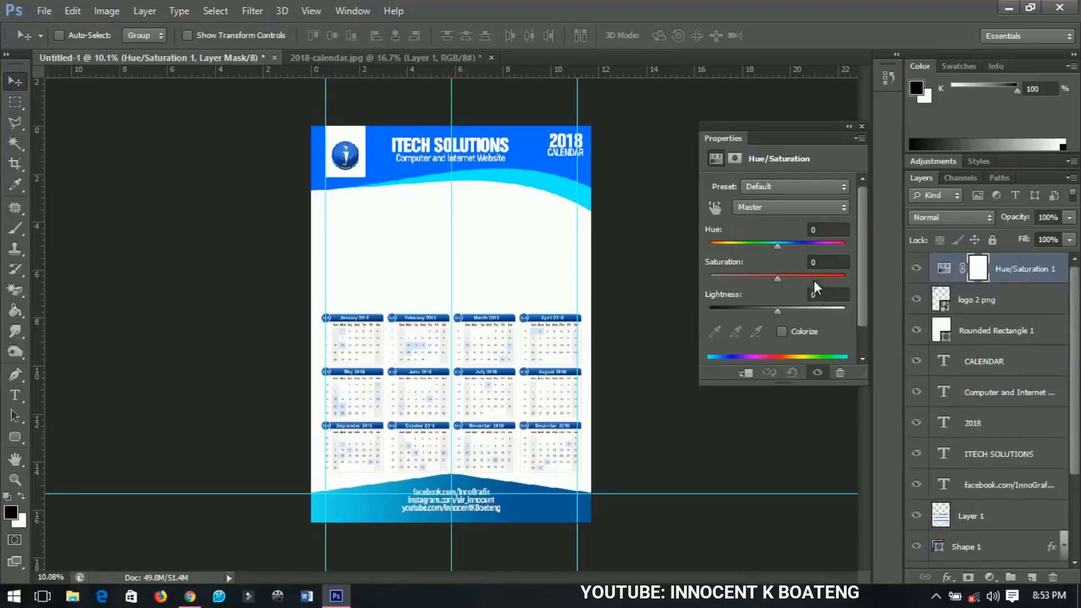
pyautogui.moveTo(776, 248); pyautogui.dragTo(800, 245)
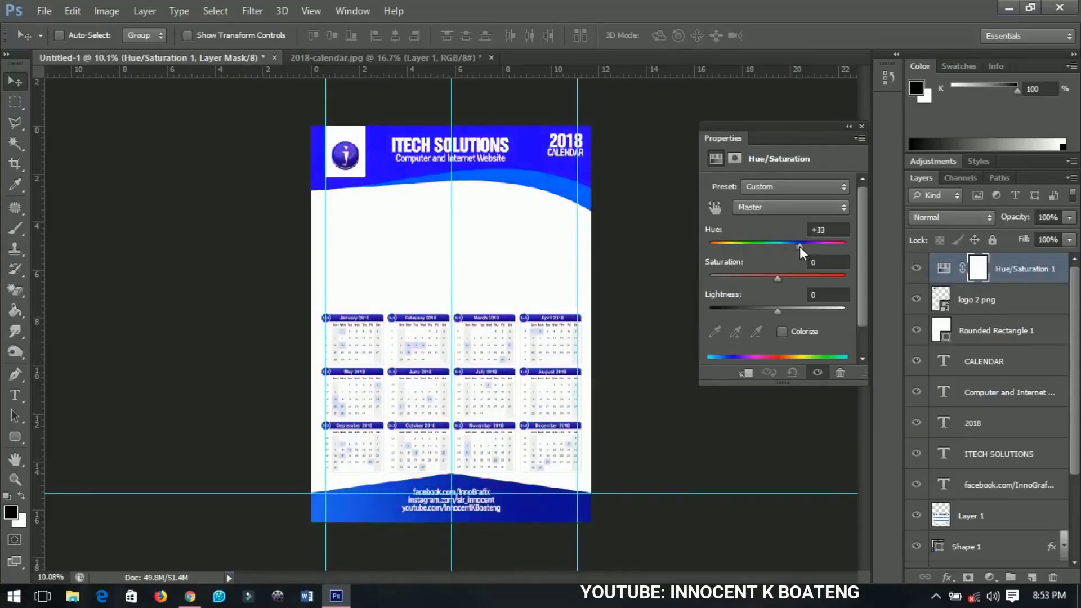
pyautogui.moveTo(806, 245)
pyautogui.mouseDown()
pyautogui.moveTo(830, 245)
pyautogui.moveTo(799, 249)
pyautogui.mouseUp()
pyautogui.click(862, 126)
# - Show the office photo layer to check it under the hue adjustment, and hide it again
pyautogui.scroll(-2, 954, 523)
pyautogui.scroll(-2, 952, 524)
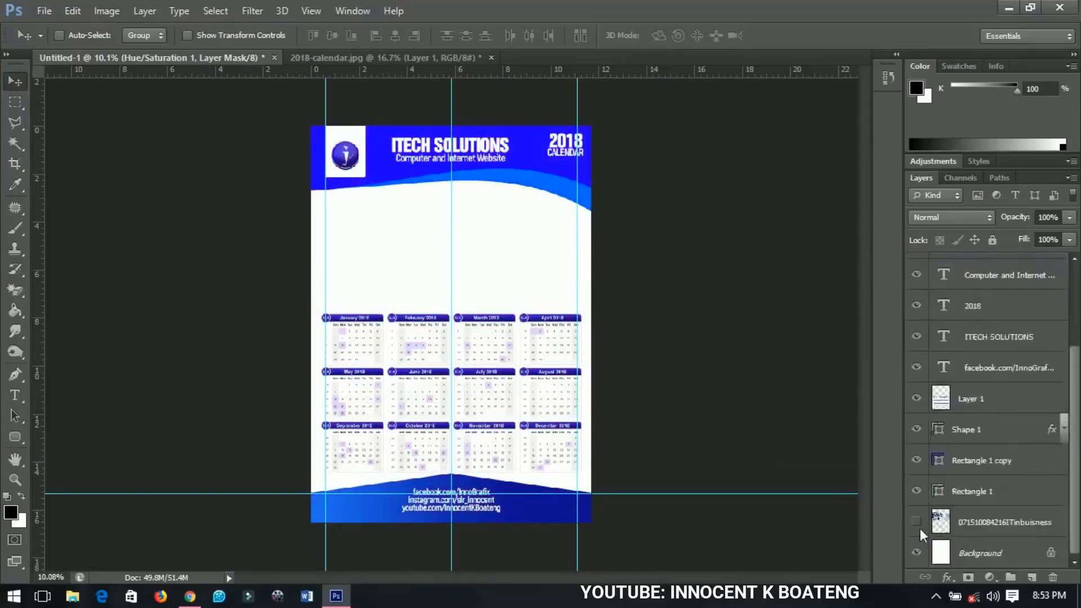
pyautogui.click(916, 522)
pyautogui.hotkey('ctrl', '+')
pyautogui.scroll(1, 462, 351)
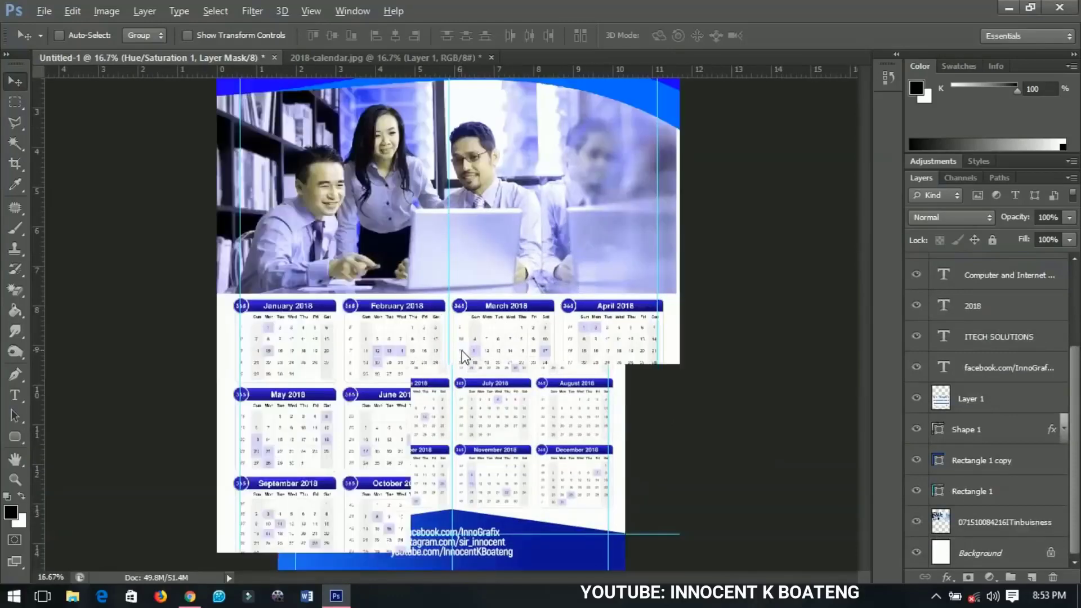
pyautogui.scroll(-3, 462, 351)
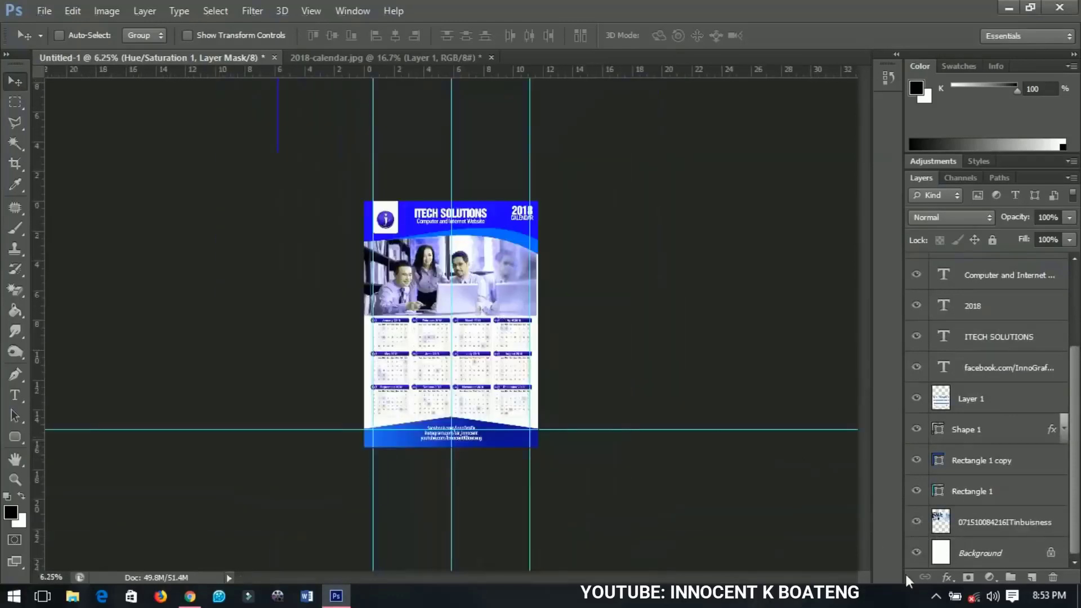
pyautogui.click(917, 522)
pyautogui.scroll(3, 450, 309)
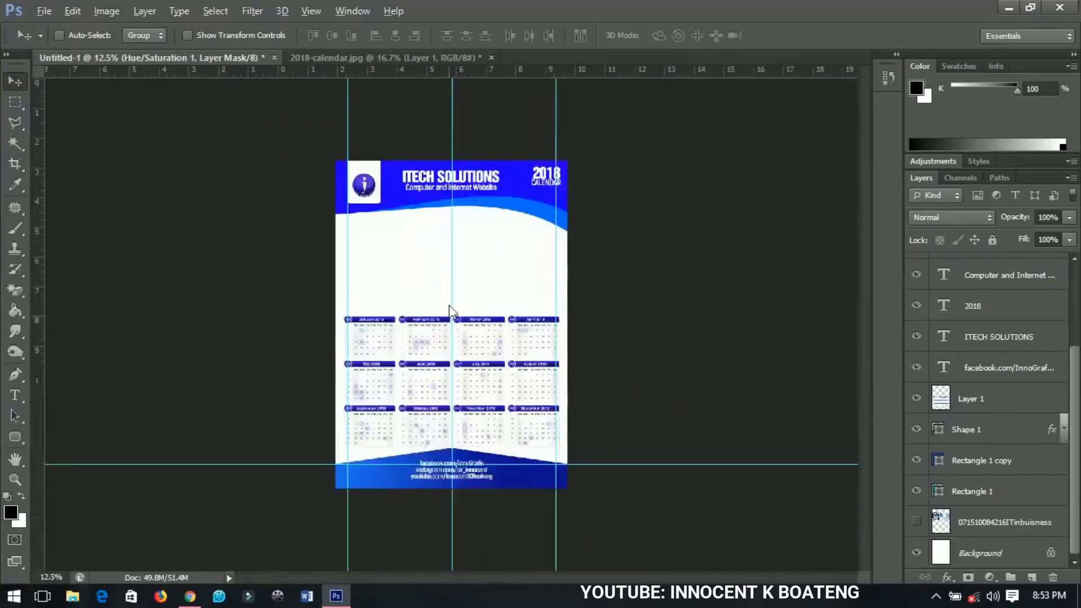